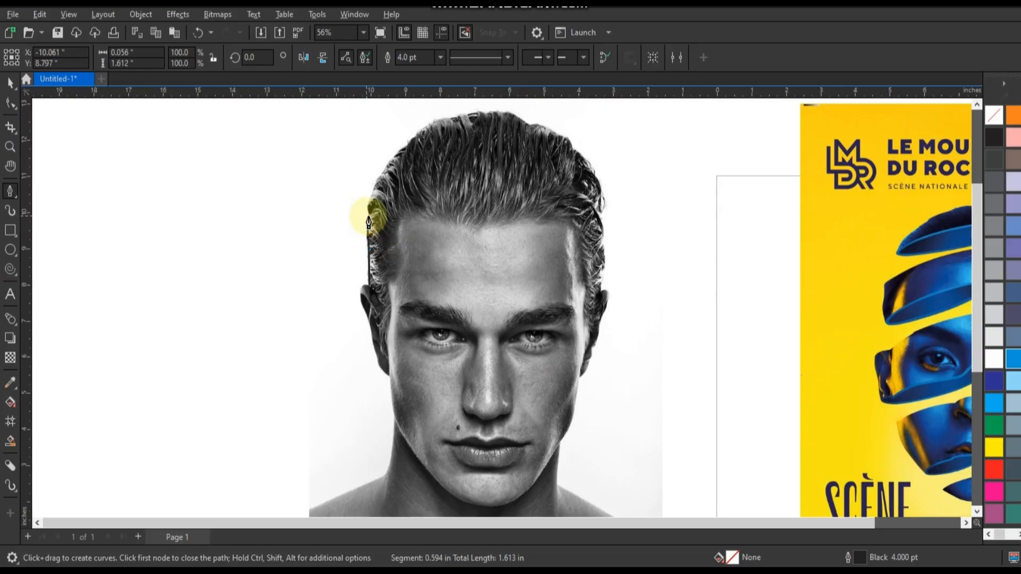
- Continue the Pen path along the edge of the man's hair, from the left temple over the crown to the right ear
click(369, 215)
click(407, 143)
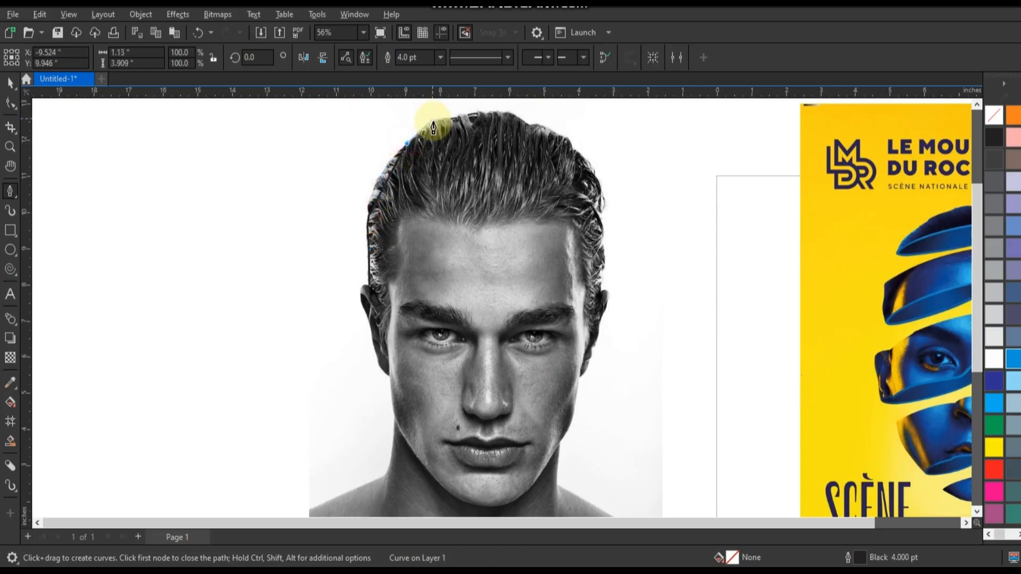
click(433, 124)
click(483, 113)
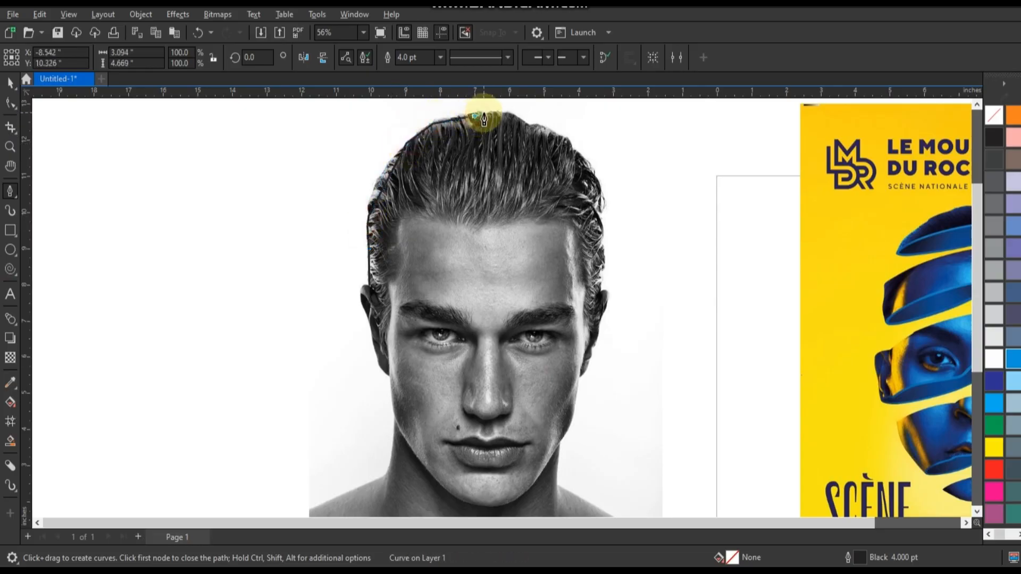
click(526, 125)
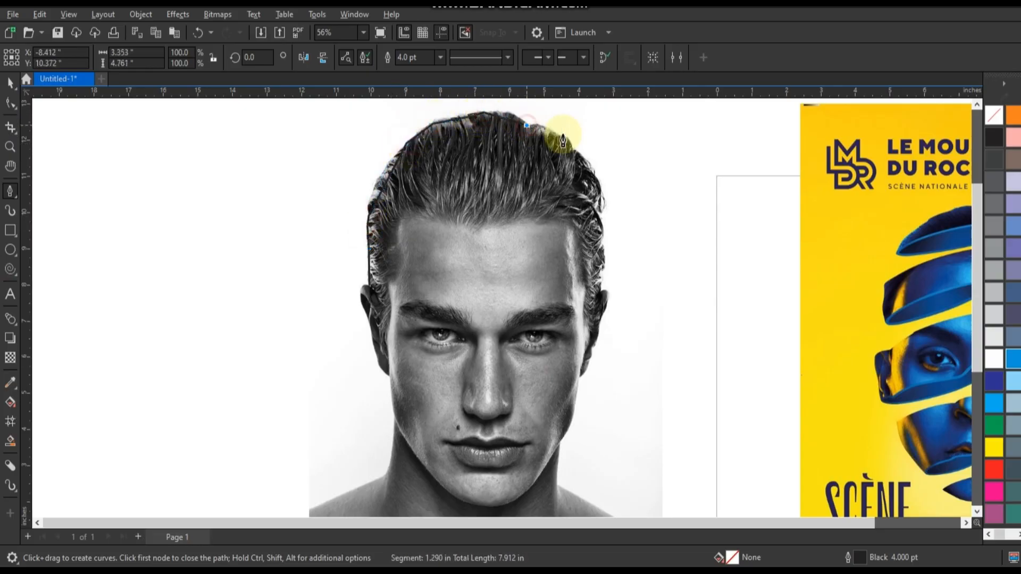
click(597, 204)
click(600, 288)
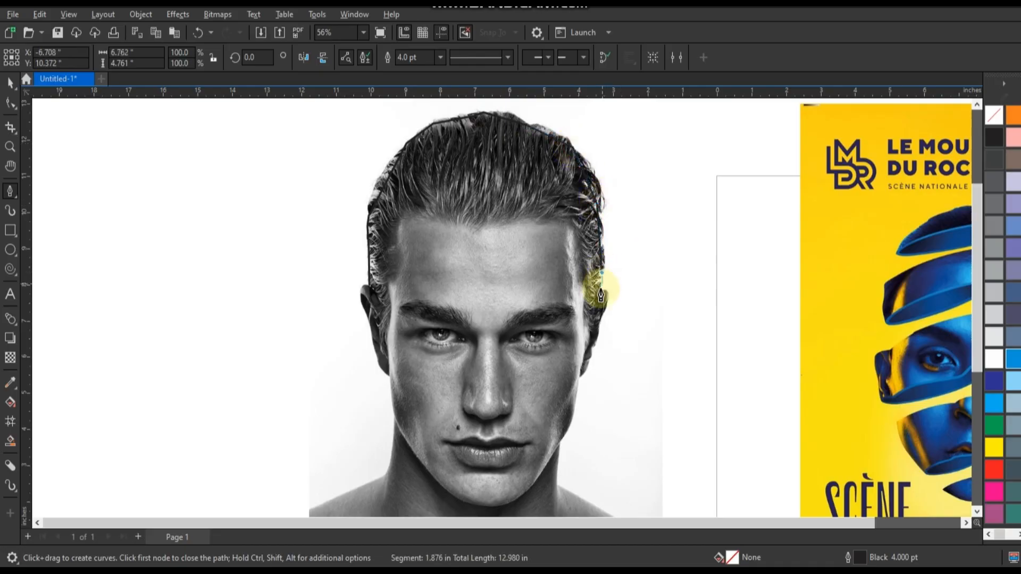
- Trace the right ear, jaw, chin and left side of the face with the Pen tool and close the head outline
click(599, 323)
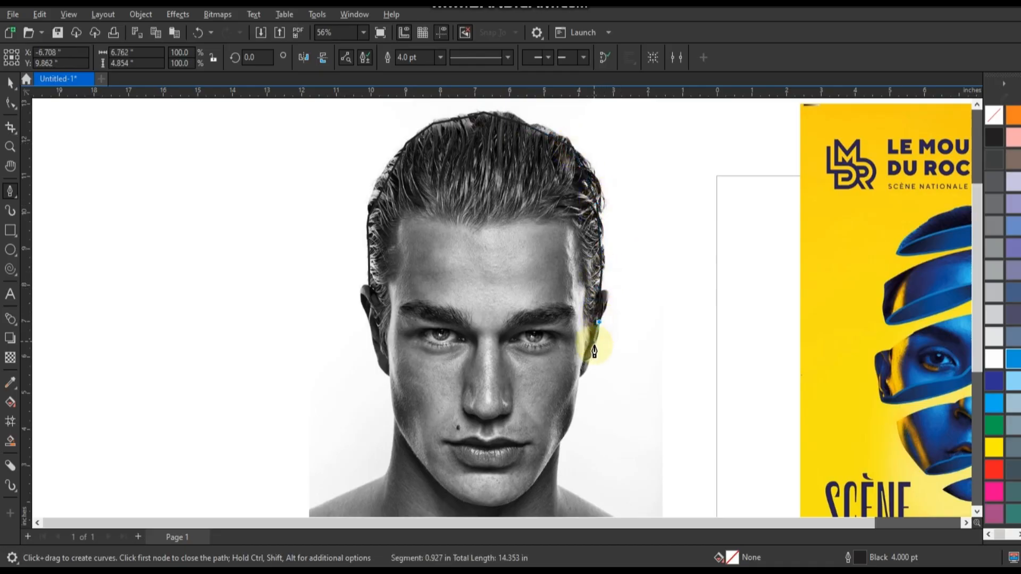
click(591, 351)
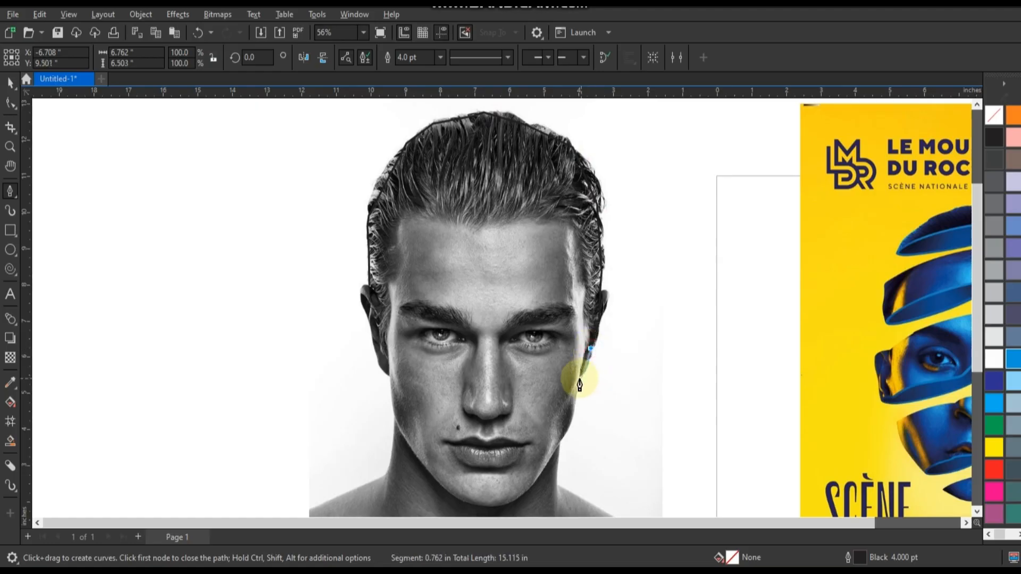
click(559, 444)
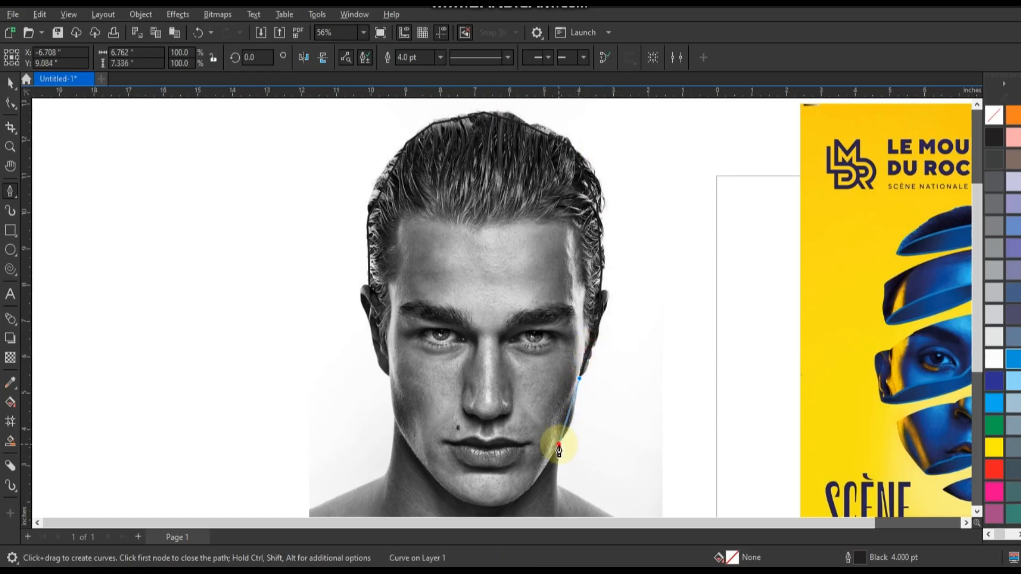
click(504, 507)
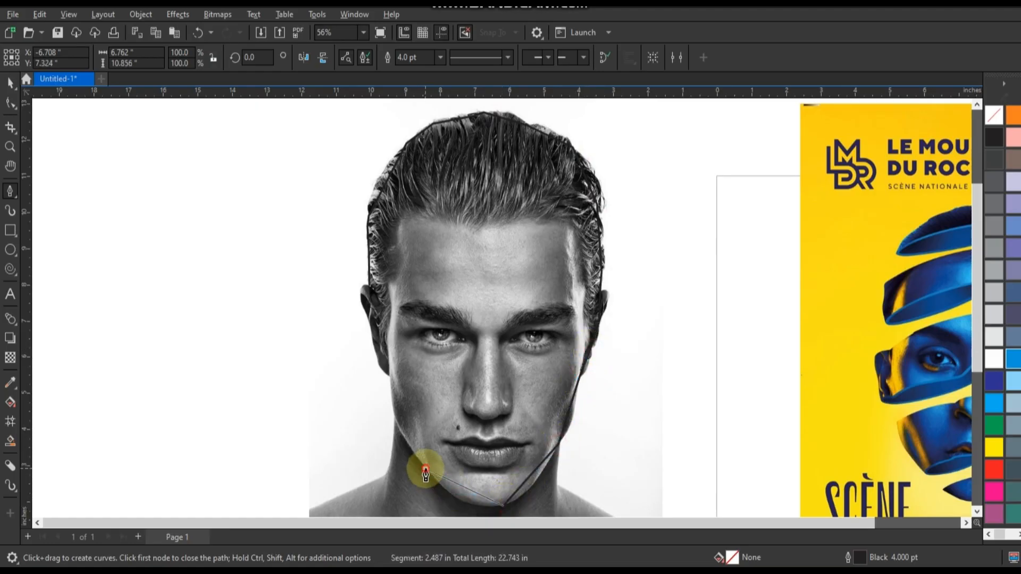
click(425, 470)
click(389, 378)
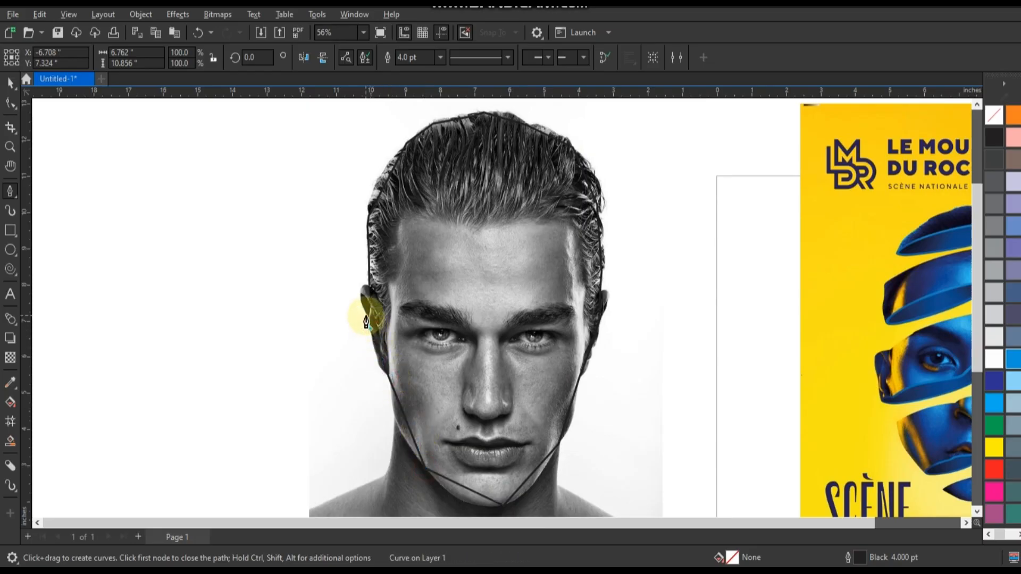
click(367, 286)
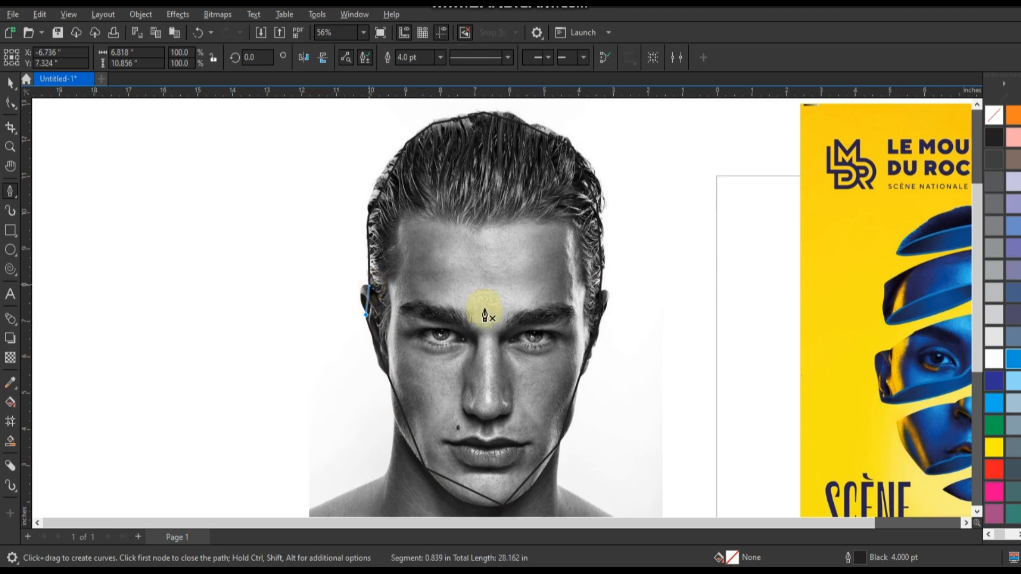
- Convert all segments of the traced head outline to curves with the Shape tool
scroll(414, 308, down, 2)
click(11, 103)
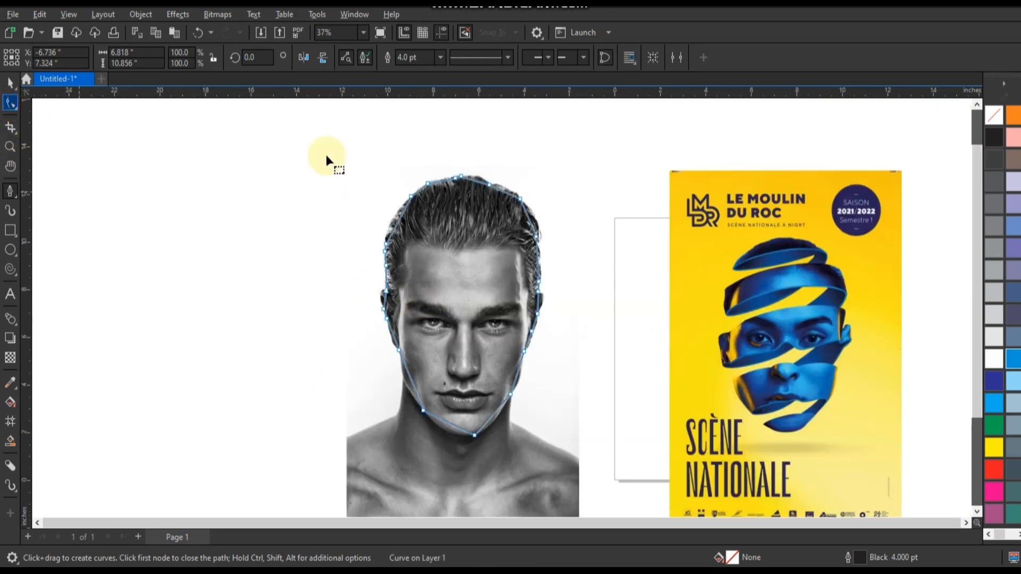
drag(328, 156, 548, 446)
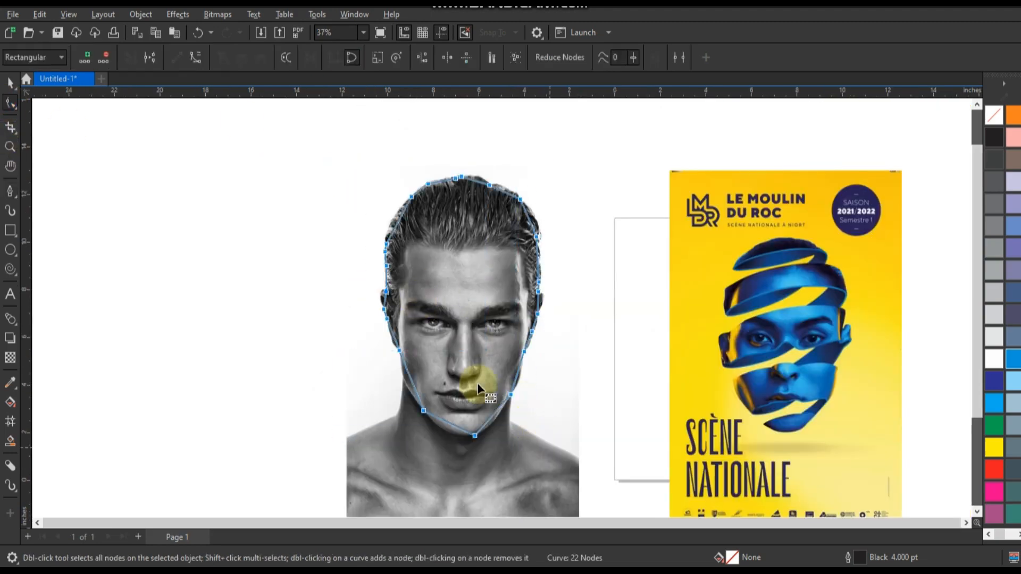
click(195, 58)
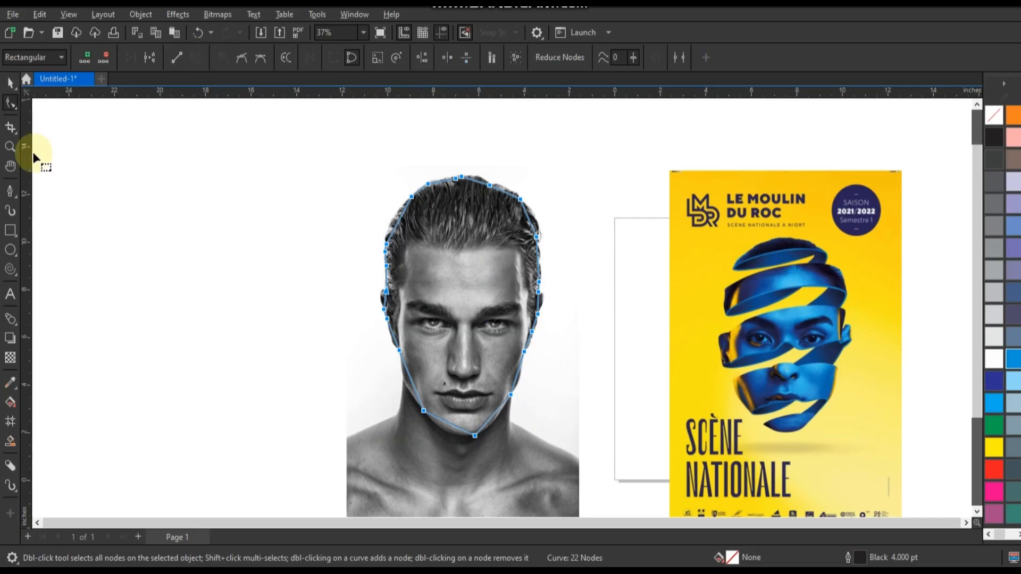
- Bend the outline segments around the hair so they follow its left side, crown and right side
click(11, 147)
drag(355, 167, 576, 291)
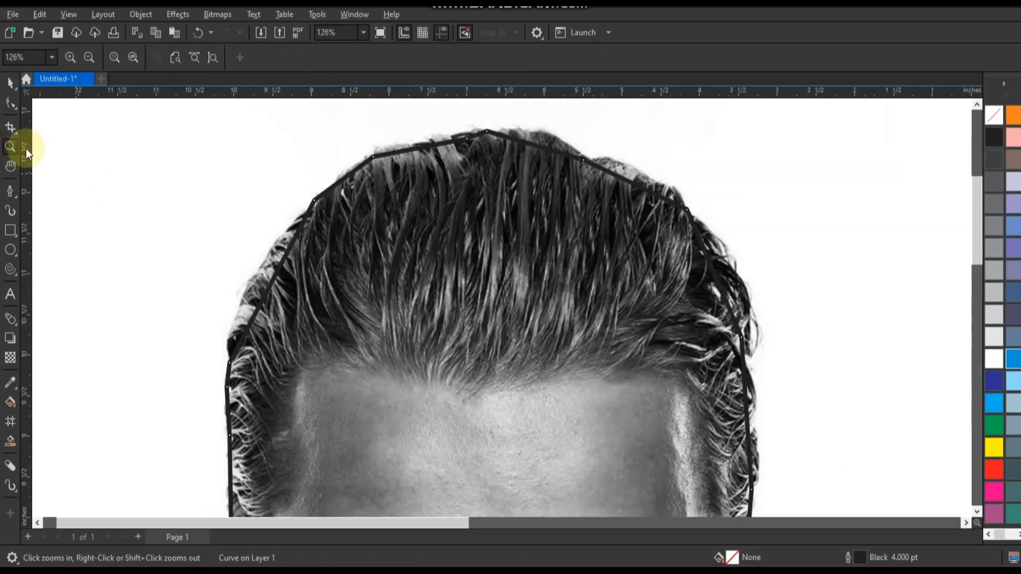
click(15, 101)
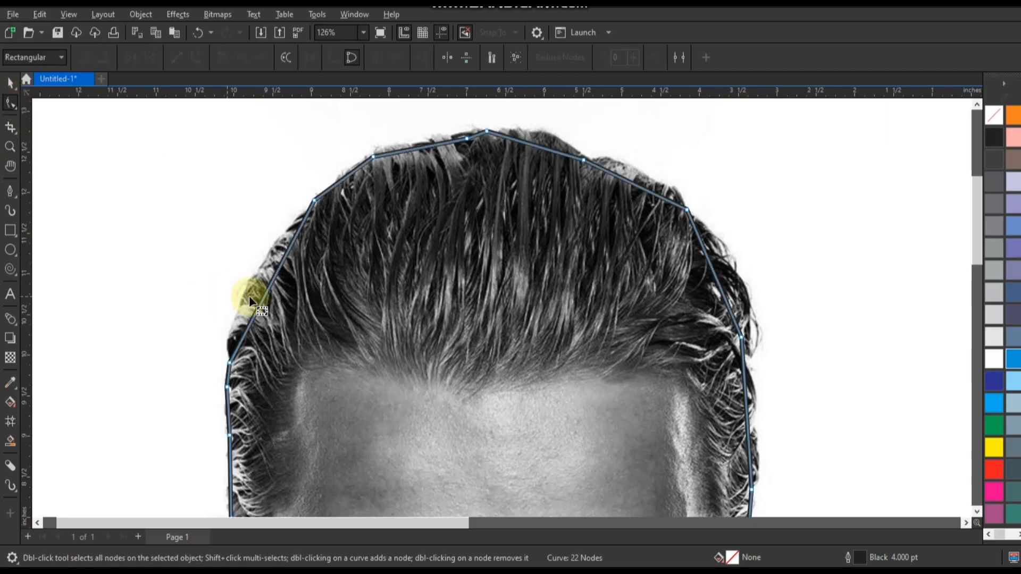
drag(263, 298, 250, 286)
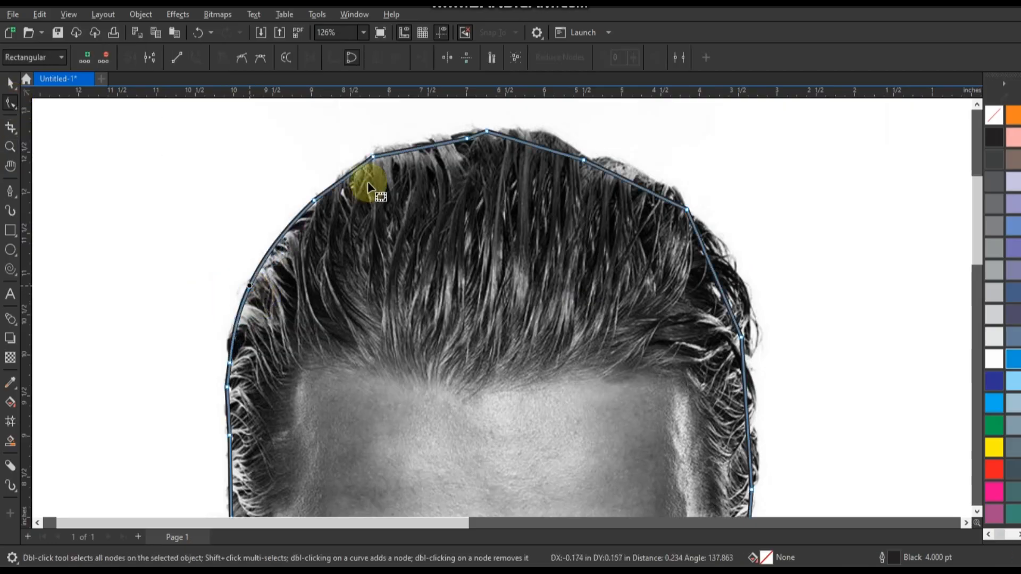
drag(351, 171, 354, 164)
drag(410, 148, 411, 144)
drag(527, 142, 546, 136)
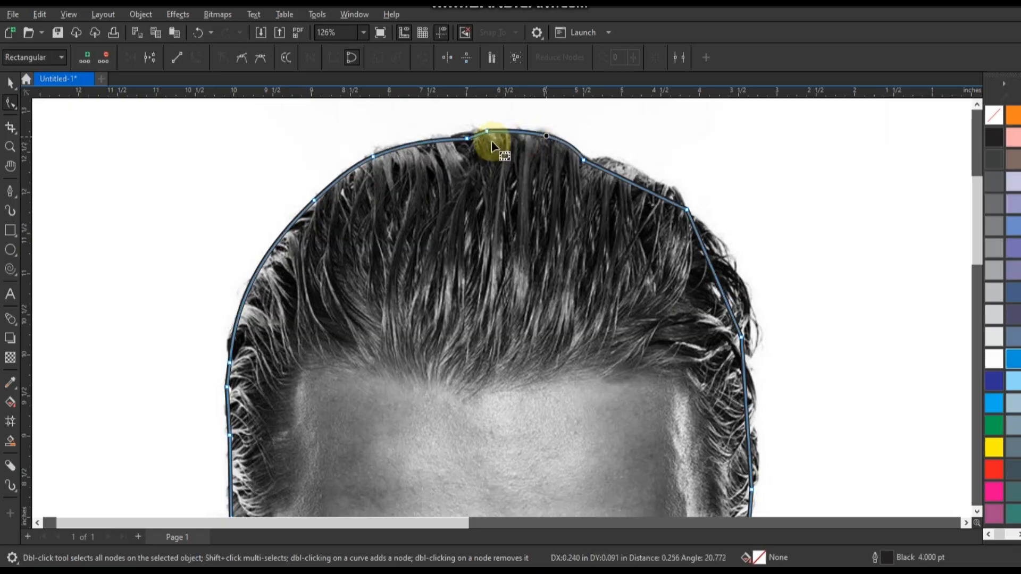
drag(622, 177, 635, 170)
drag(717, 278, 734, 276)
drag(747, 416, 753, 415)
- Curve the outline segments around both ears so the path follows their outer edges
drag(978, 252, 986, 312)
mouse_move(740, 263)
mouse_down()
mouse_move(769, 257)
mouse_move(747, 298)
mouse_move(769, 285)
mouse_move(777, 261)
mouse_move(764, 265)
mouse_move(747, 247)
mouse_move(764, 251)
mouse_up()
click(737, 354)
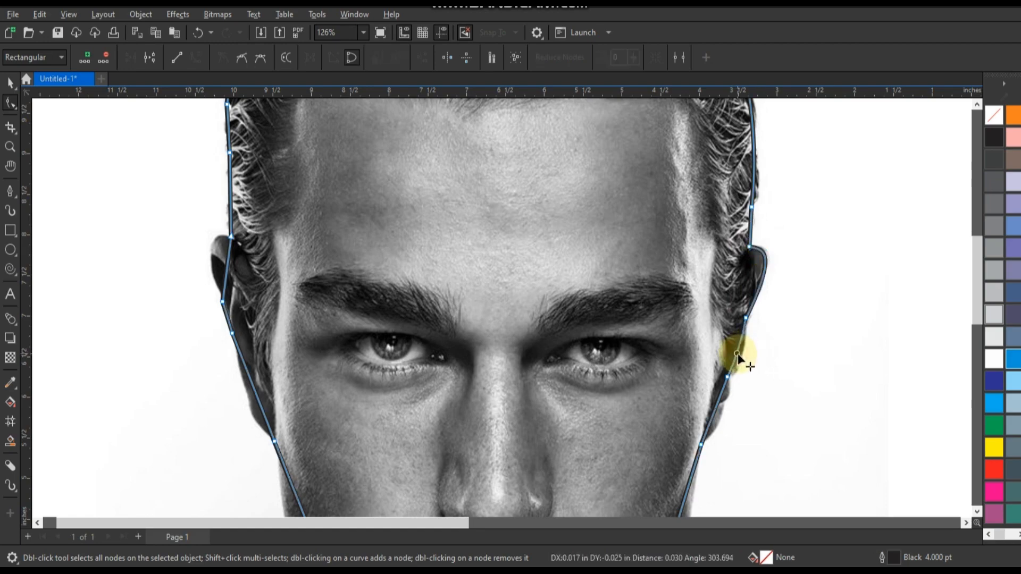
drag(717, 401, 721, 408)
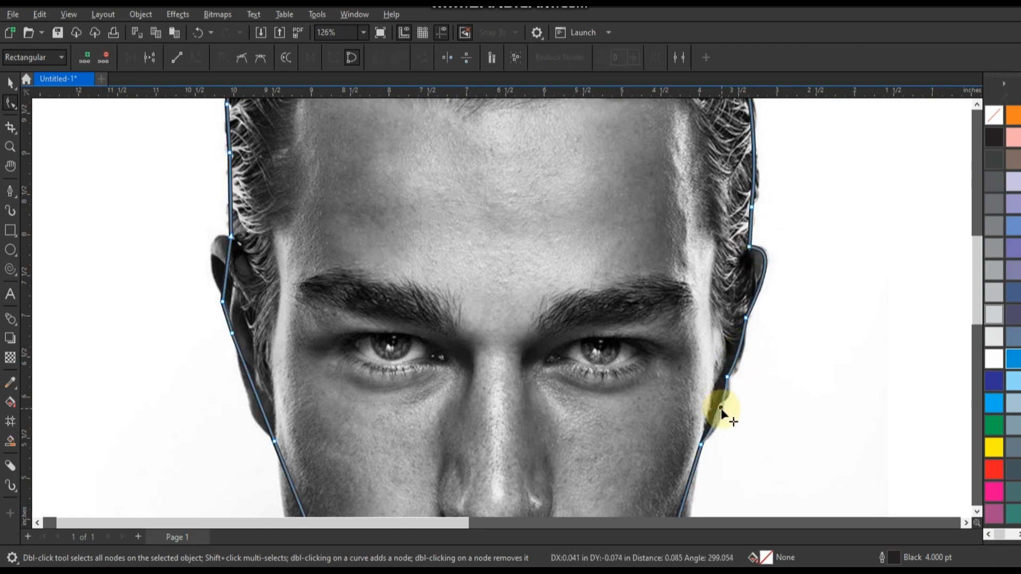
drag(268, 446, 273, 436)
drag(261, 403, 240, 410)
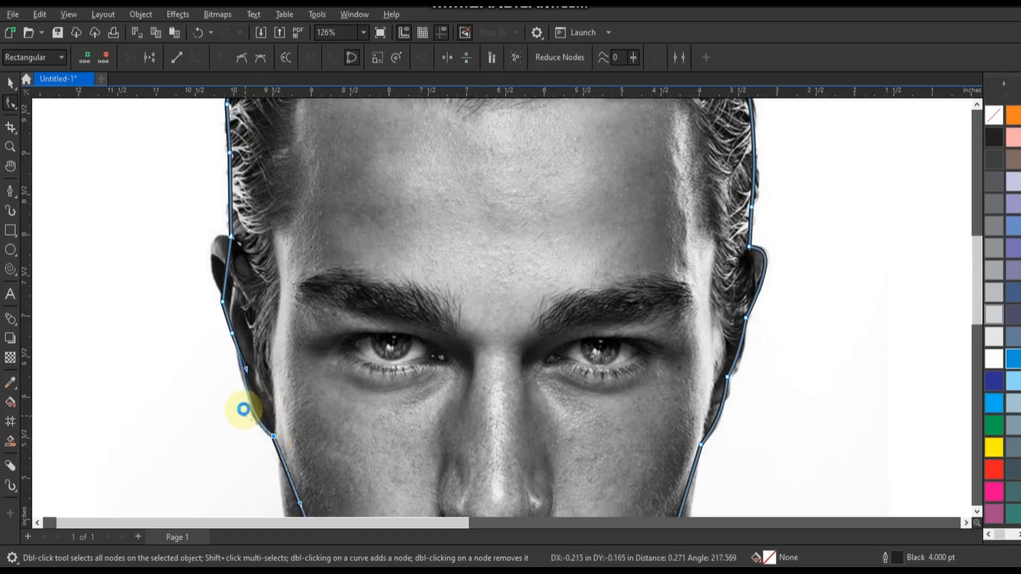
mouse_move(224, 280)
mouse_down()
mouse_move(212, 256)
mouse_move(215, 266)
mouse_up()
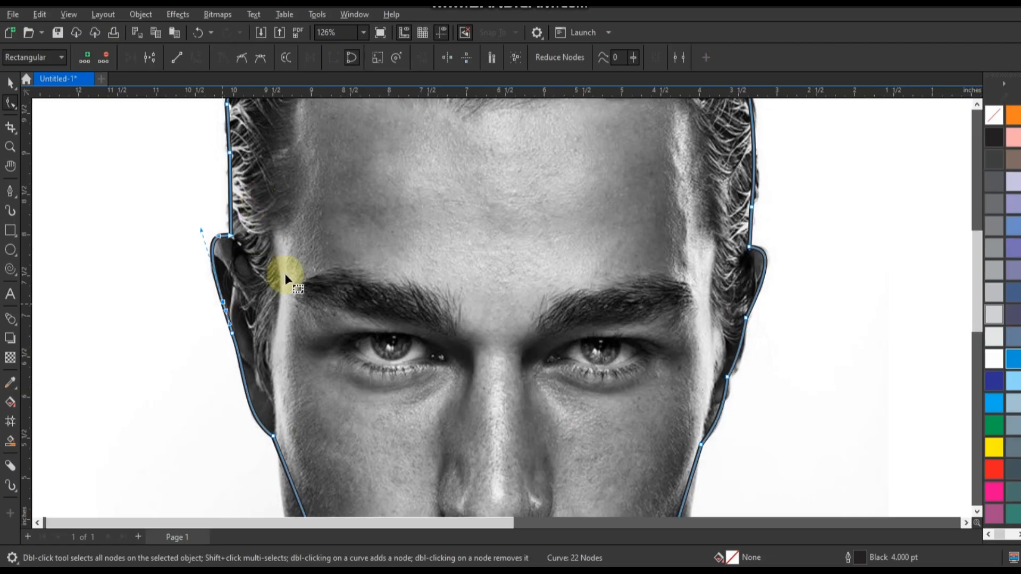
- Bend the outline along the left cheek and lower jaw to follow the edge of the face
scroll(285, 274, down, 2)
scroll(353, 325, down, 1)
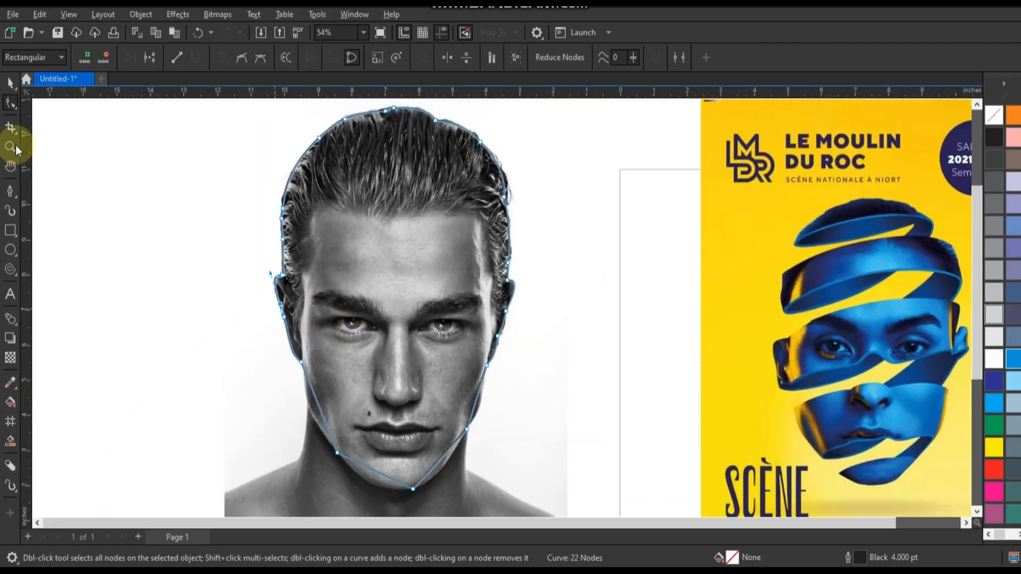
click(16, 147)
scroll(399, 353, down, 1)
drag(292, 317, 512, 465)
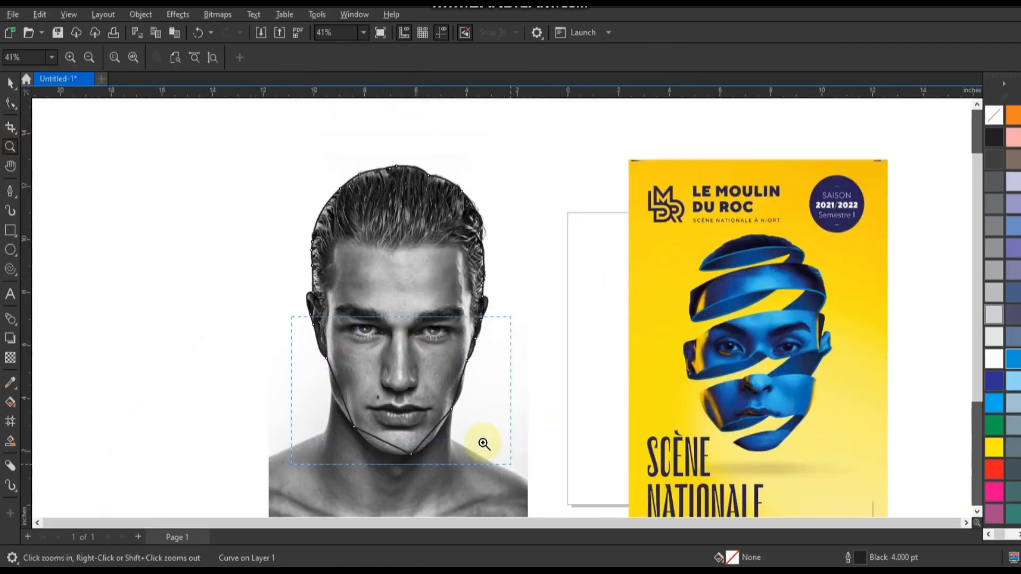
click(10, 103)
drag(333, 325, 316, 327)
drag(426, 435, 428, 470)
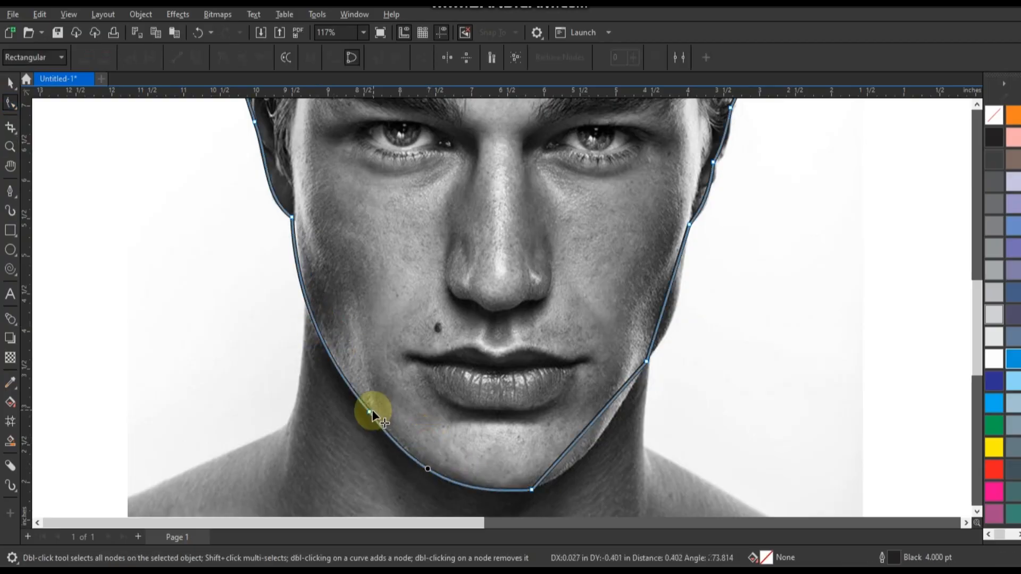
- Round the outline under the chin and bend it along the right side of the jaw
drag(587, 435, 581, 470)
click(529, 489)
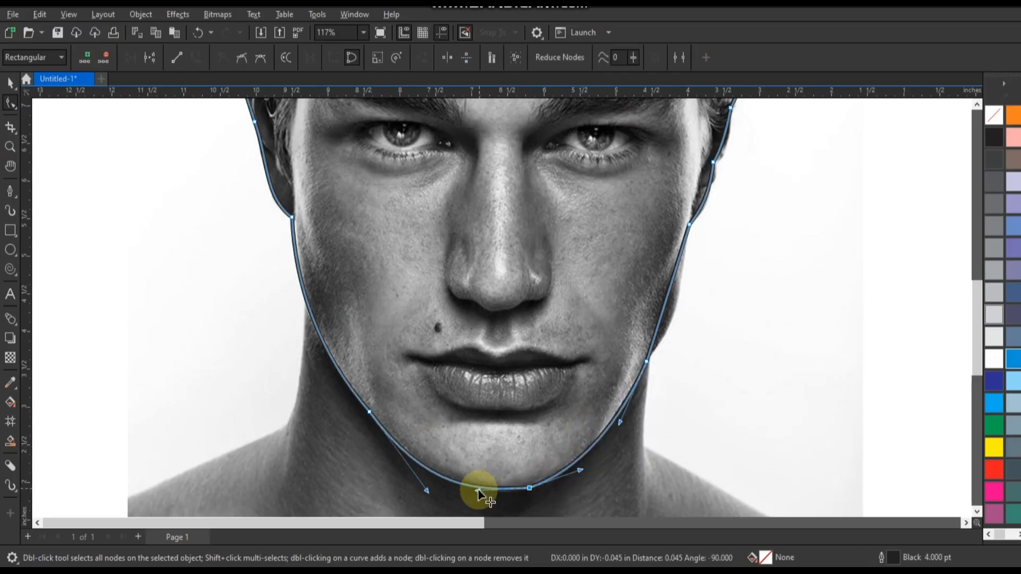
drag(477, 491, 530, 486)
drag(663, 309, 648, 335)
- PowerClip the portrait photo inside the traced head outline to isolate the head from its background
scroll(471, 376, down, 5)
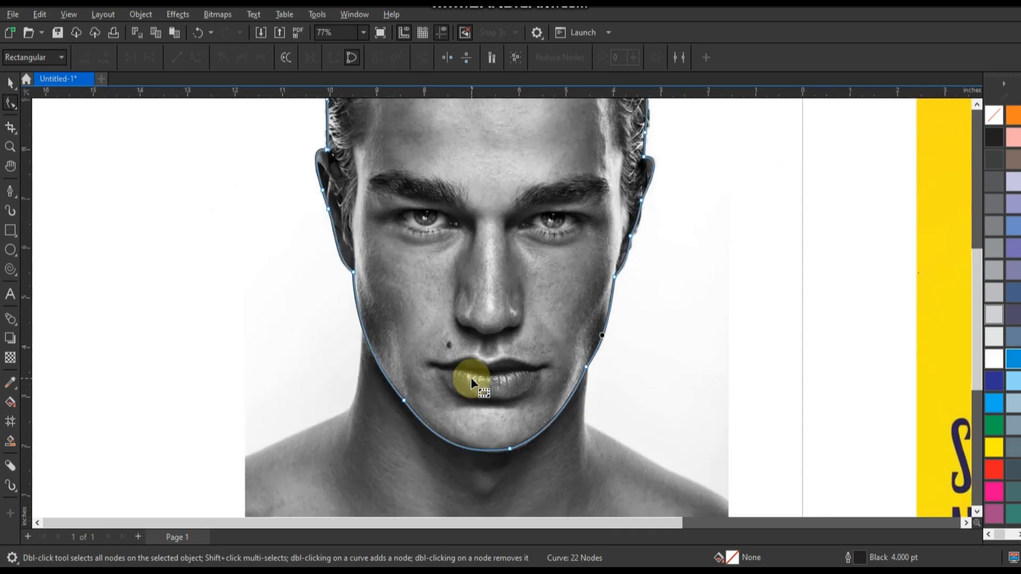
scroll(471, 378, down, 1)
click(11, 83)
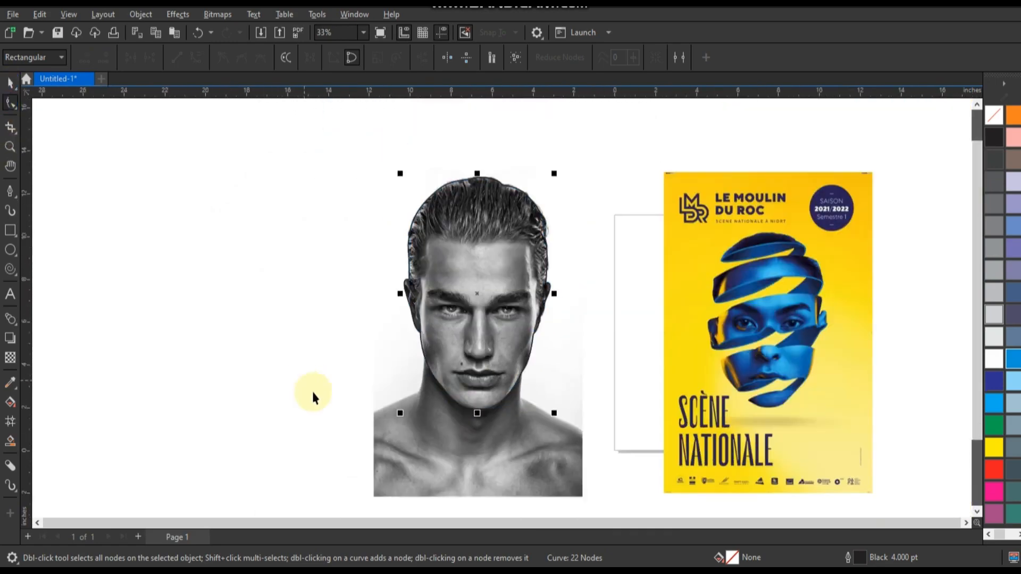
click(507, 454)
right_click(508, 453)
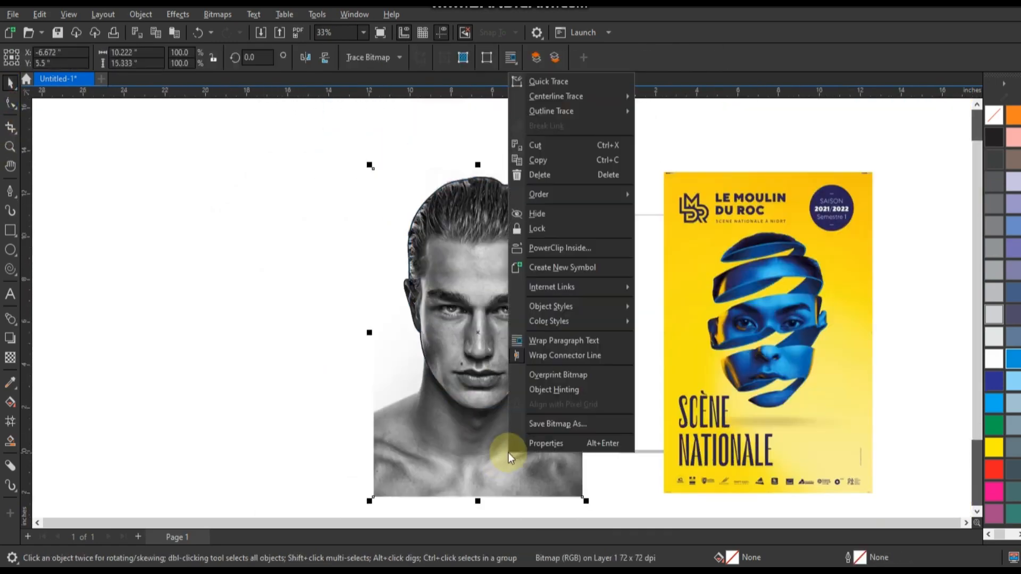
click(577, 249)
click(533, 257)
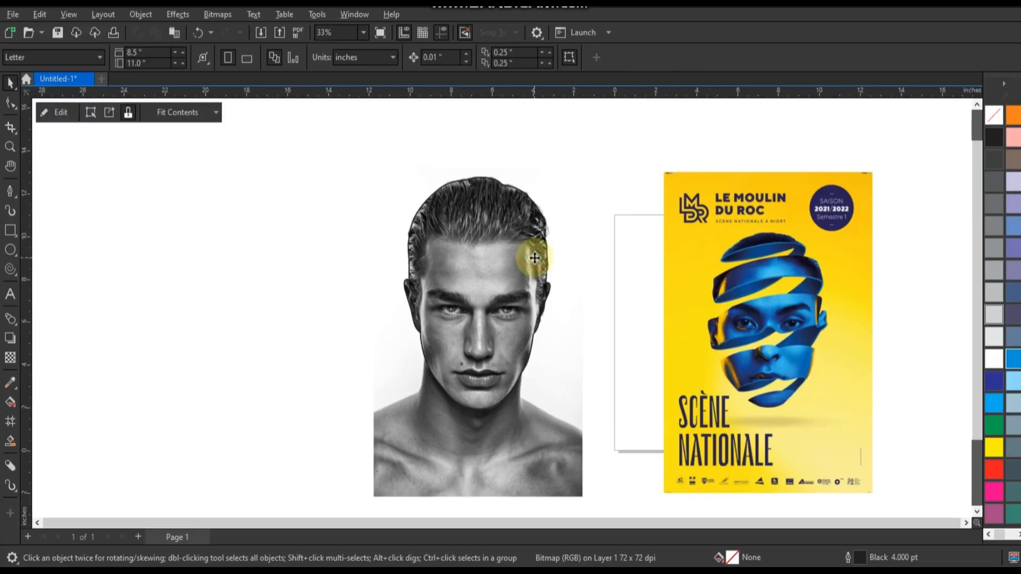
click(599, 377)
- Draw a rectangle about 13.7 by 16.7 inches around the head and fill it with yellow sampled from the poster, #FBD216
click(10, 230)
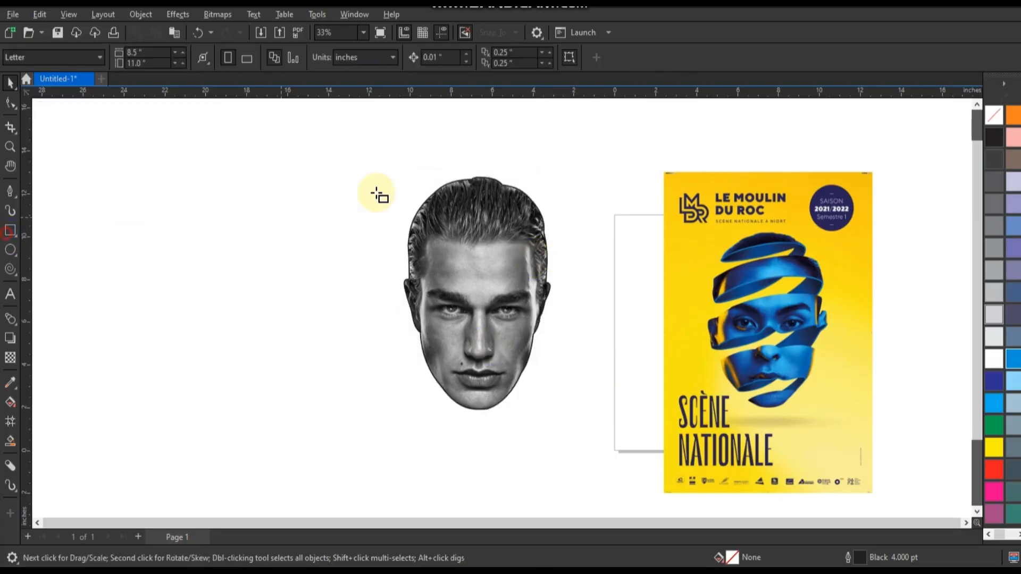
mouse_move(337, 135)
mouse_down()
mouse_move(406, 246)
mouse_move(616, 497)
mouse_up()
click(6, 391)
click(9, 384)
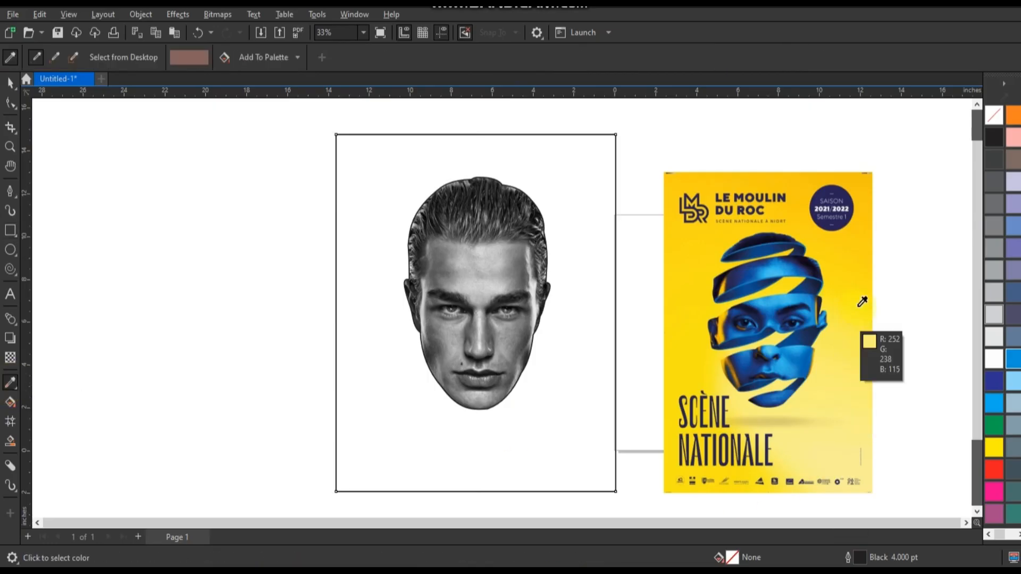
click(865, 243)
click(593, 412)
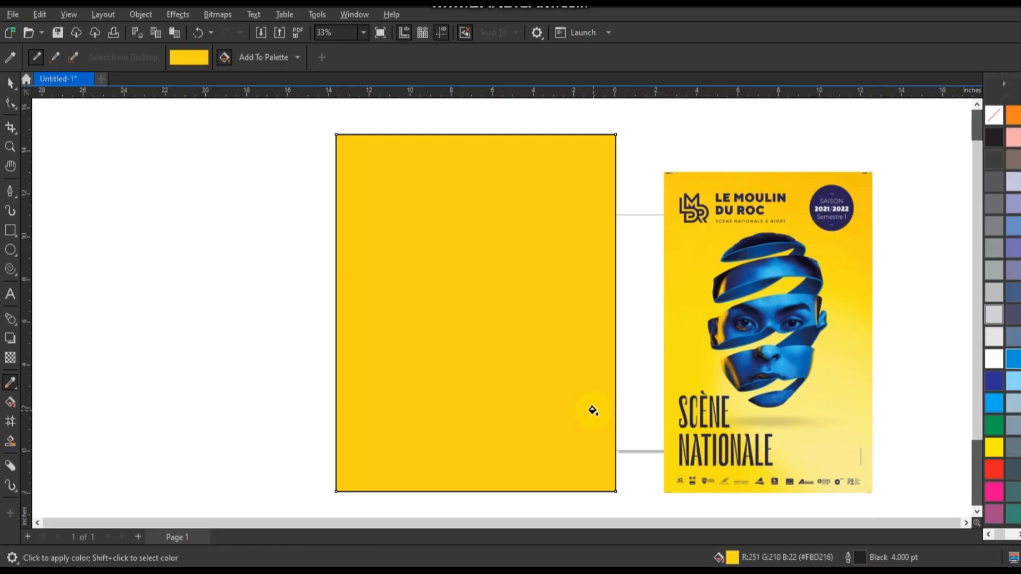
- Send the yellow rectangle behind the cut-out head and shift the reference poster slightly closer to it
click(9, 84)
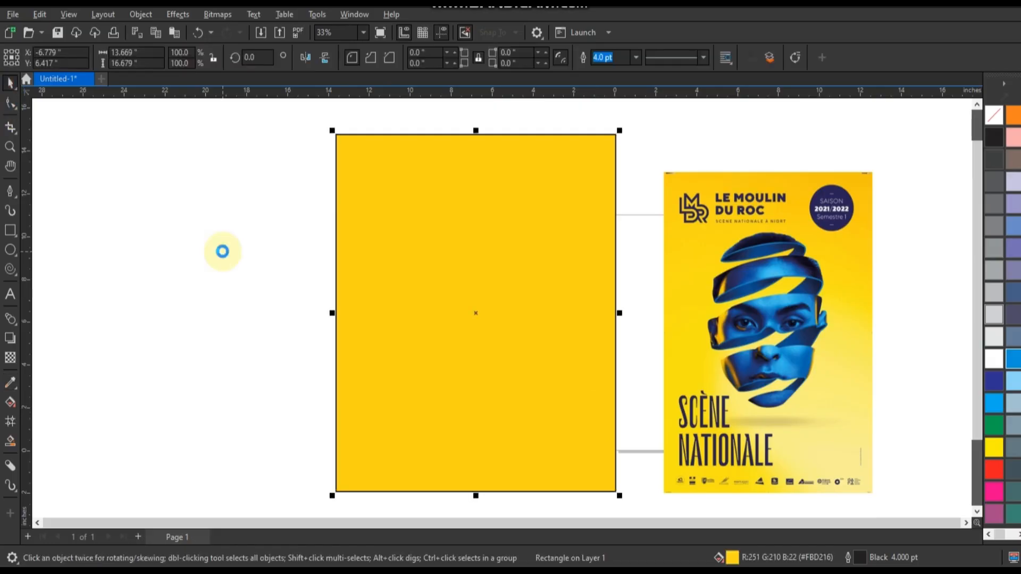
key(shift+Page_Down)
drag(753, 403, 737, 381)
scroll(911, 373, down, 1)
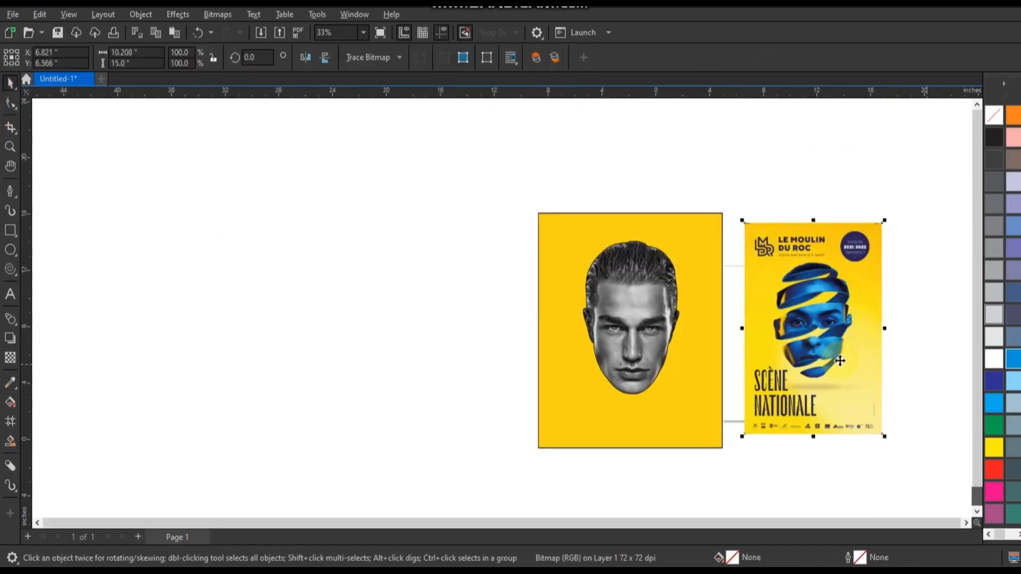
click(666, 360)
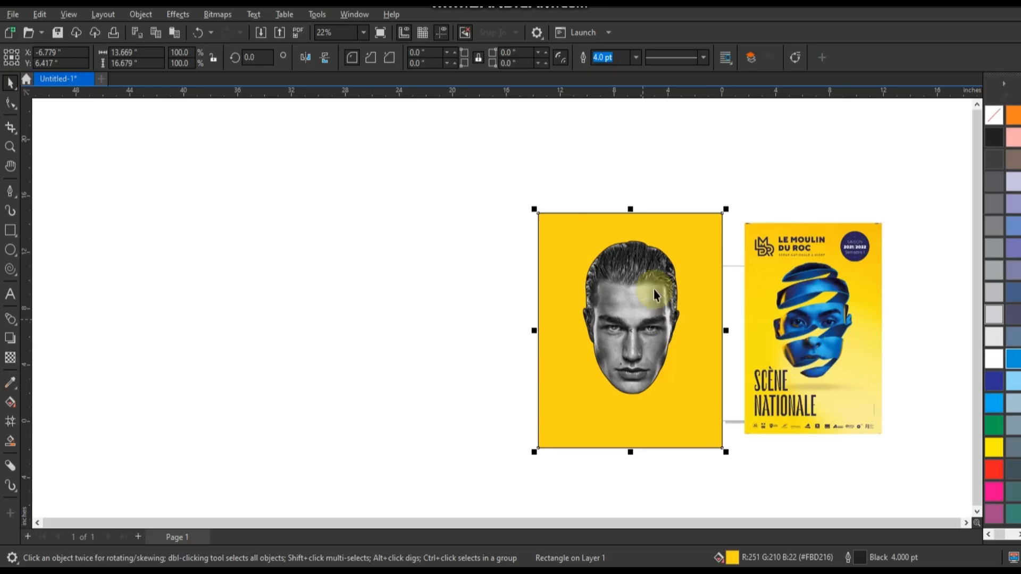
- Stretch the yellow background taller at both ends and scale the head, without an outline, to about 9.4 by 14.2 inches
drag(634, 207, 634, 180)
click(634, 278)
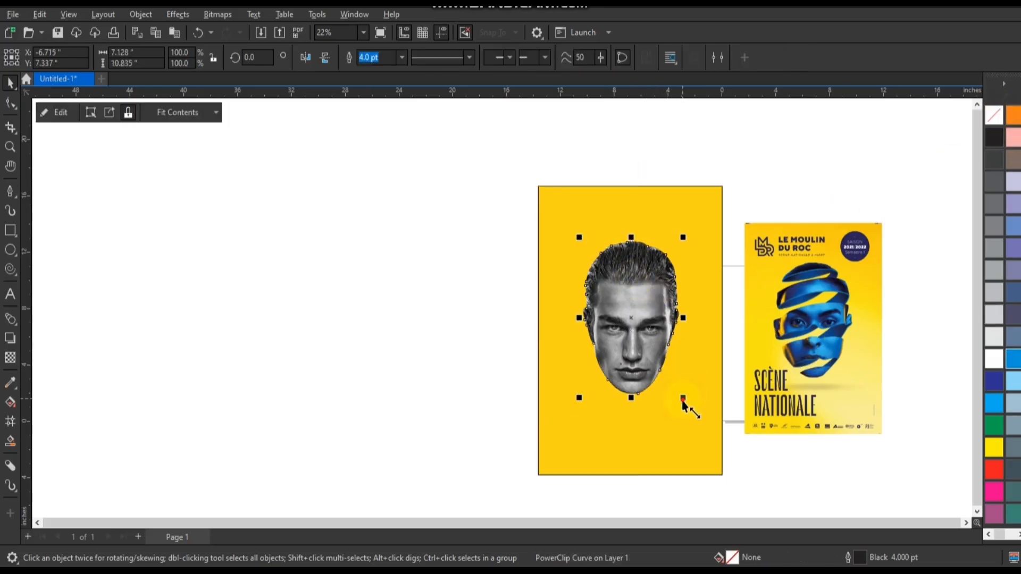
drag(684, 403, 707, 442)
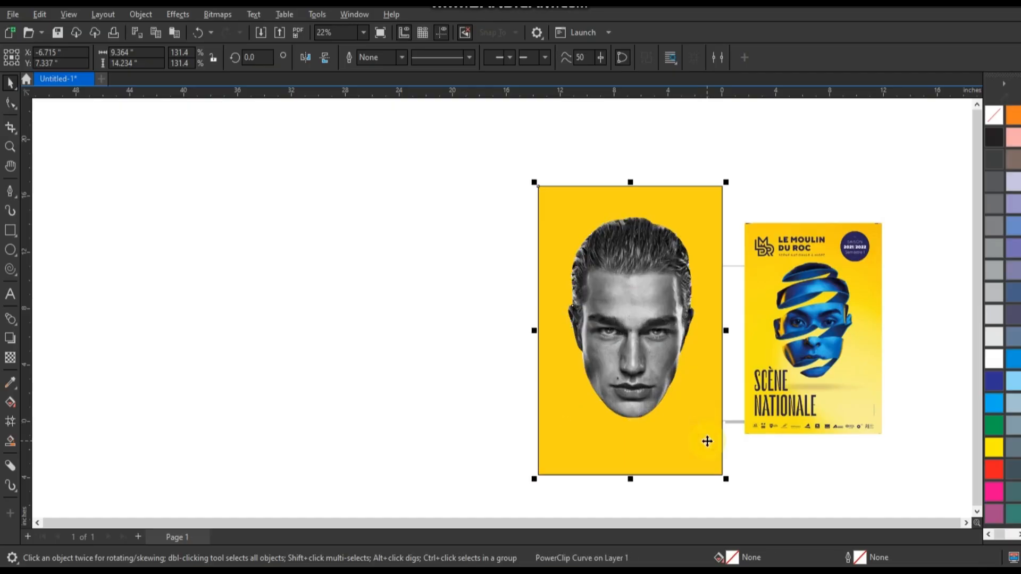
- Move the yellow background, the head and the reference poster together into the empty area beside the page
shift+click(707, 442)
click(9, 146)
drag(524, 215, 854, 412)
scroll(788, 366, down, 1)
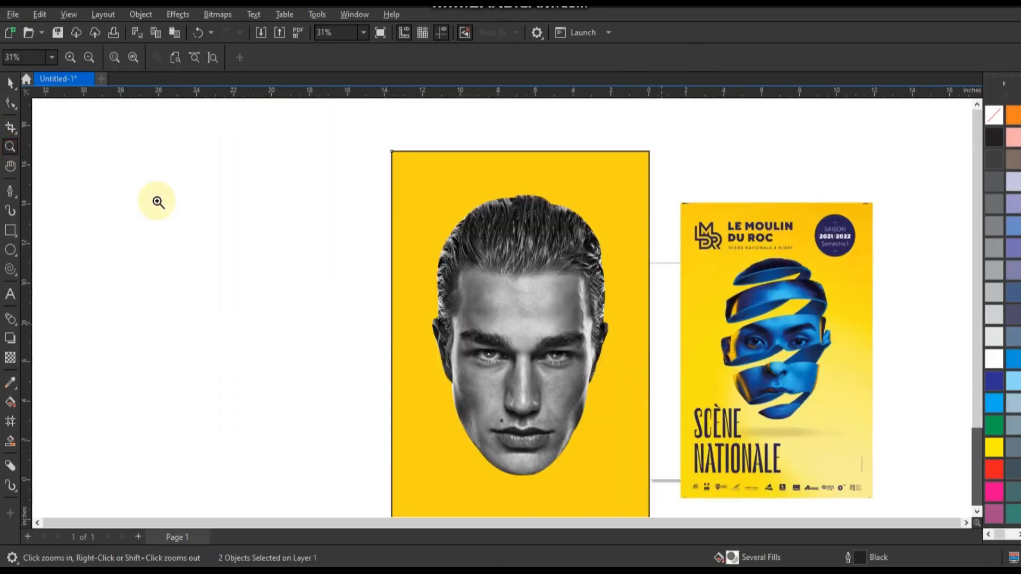
click(10, 84)
shift+click(784, 286)
scroll(784, 286, down, 1)
drag(788, 316, 308, 261)
key(F4)
- Draw a rectangle about 11.2 by 16.2 inches covering the whole head and fill it with Sky Blue
click(10, 146)
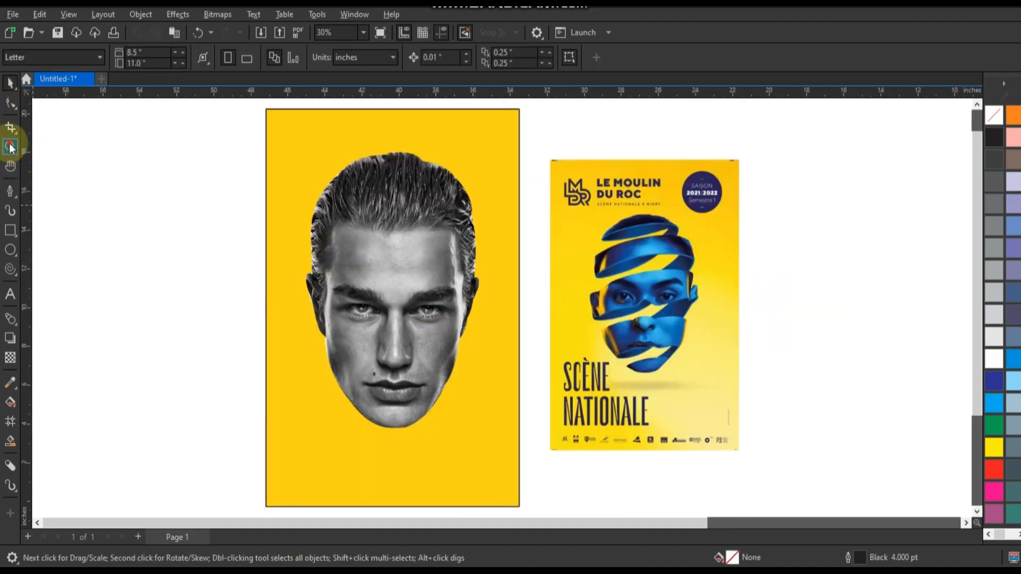
drag(216, 156, 755, 450)
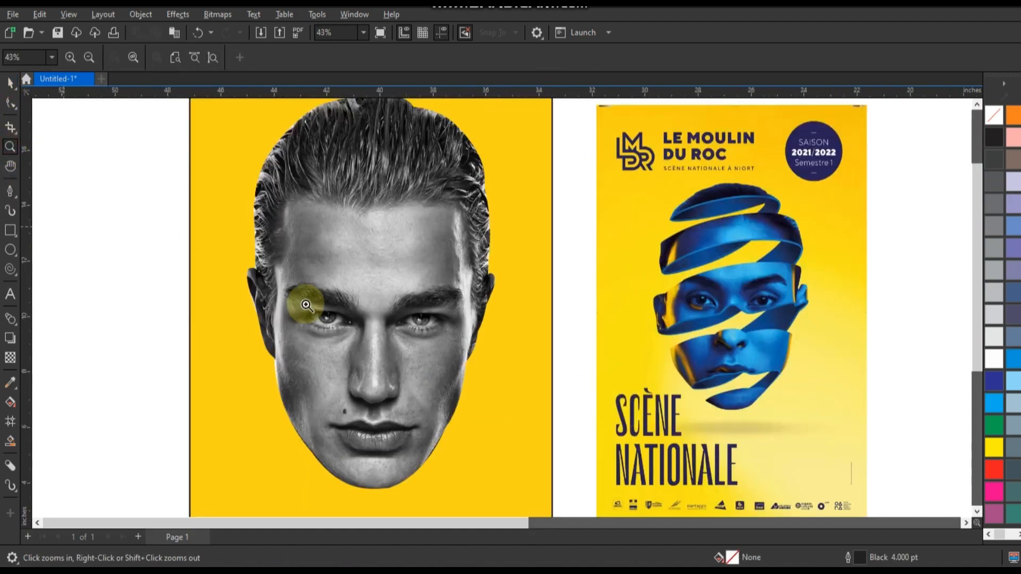
scroll(465, 302, down, 1)
click(9, 231)
drag(281, 125, 509, 467)
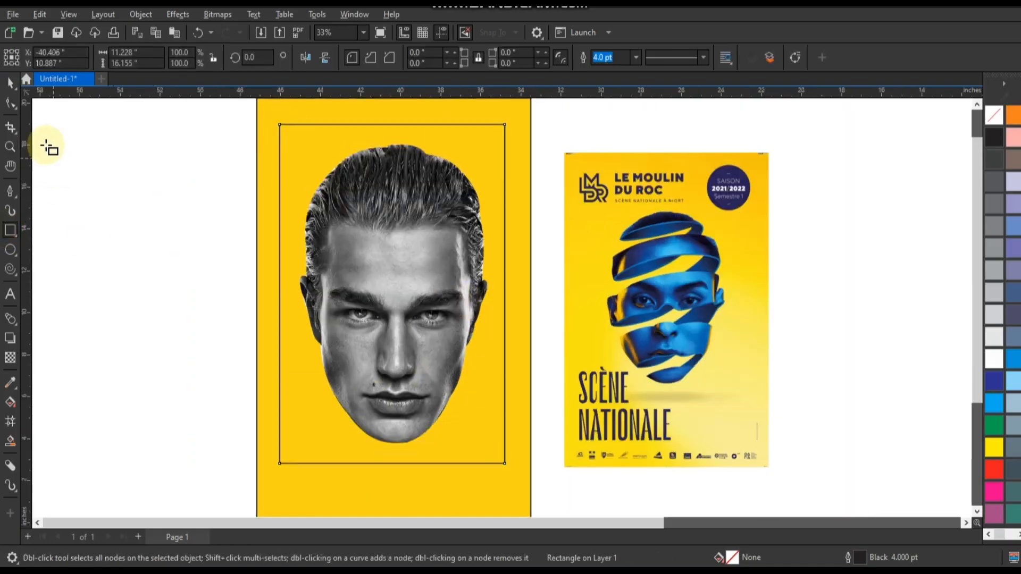
click(9, 83)
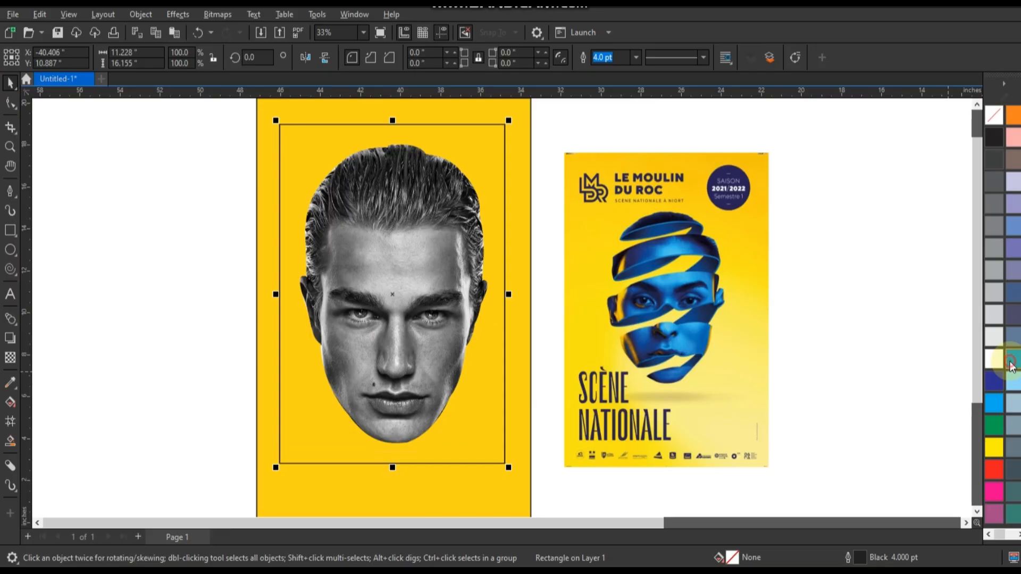
click(1012, 362)
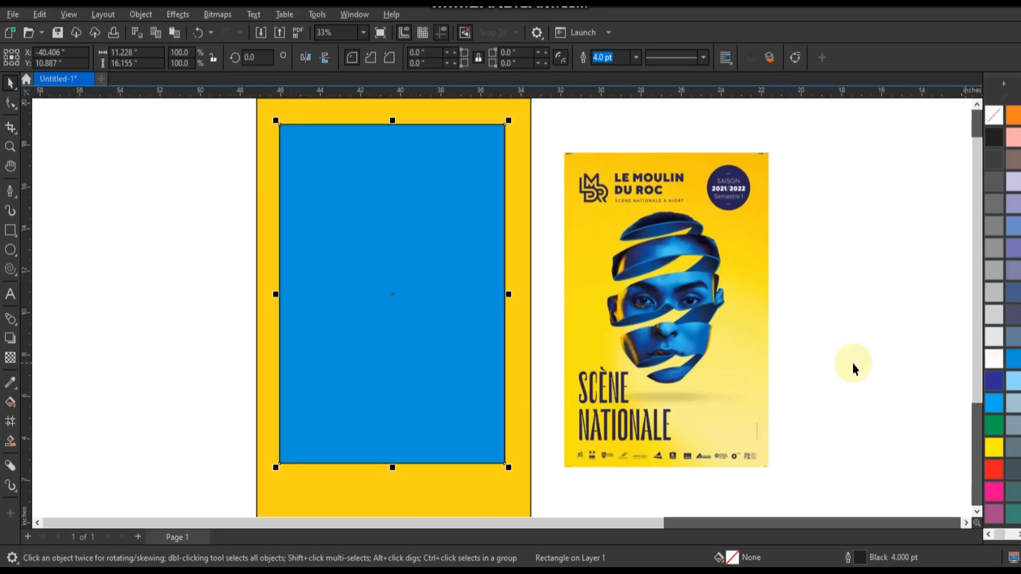
- Change the covering rectangle's fill to a deeper RGB blue, #0944F2
click(11, 402)
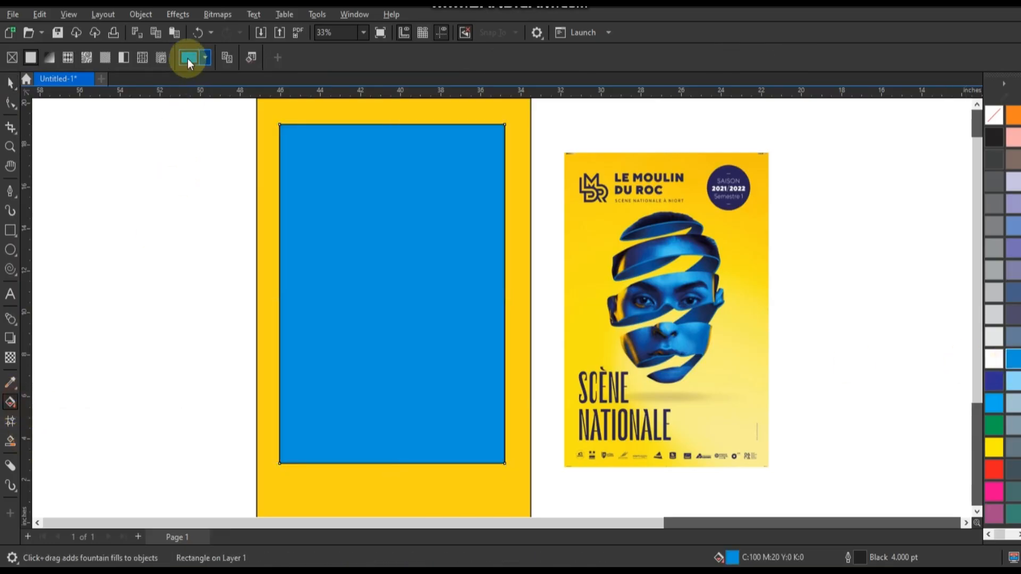
click(187, 58)
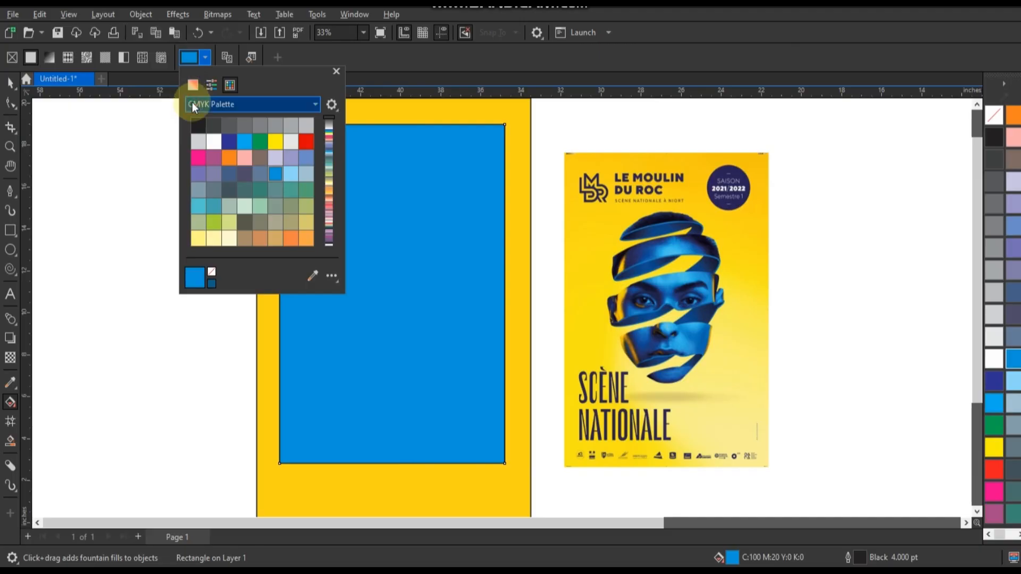
click(192, 105)
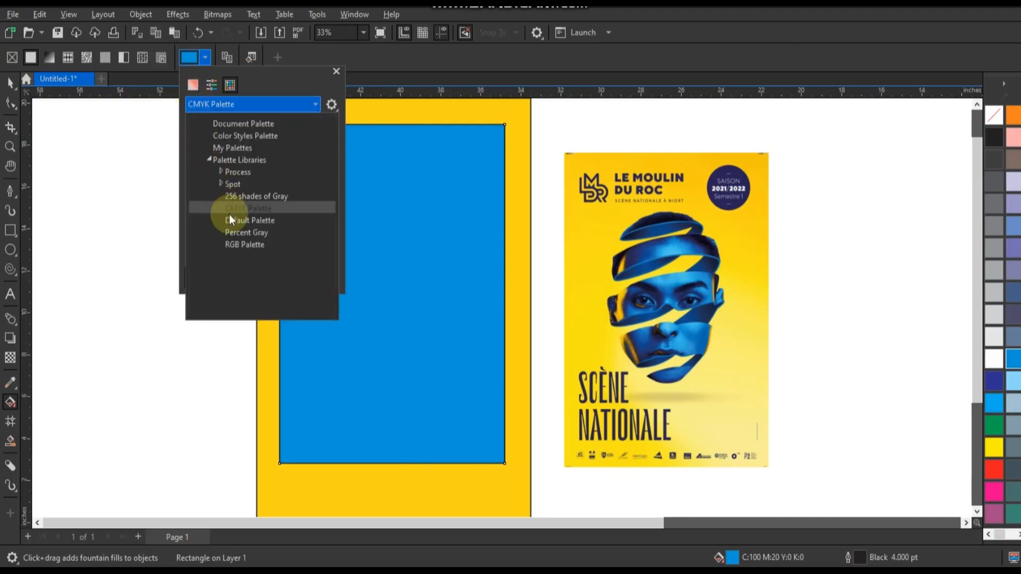
click(234, 243)
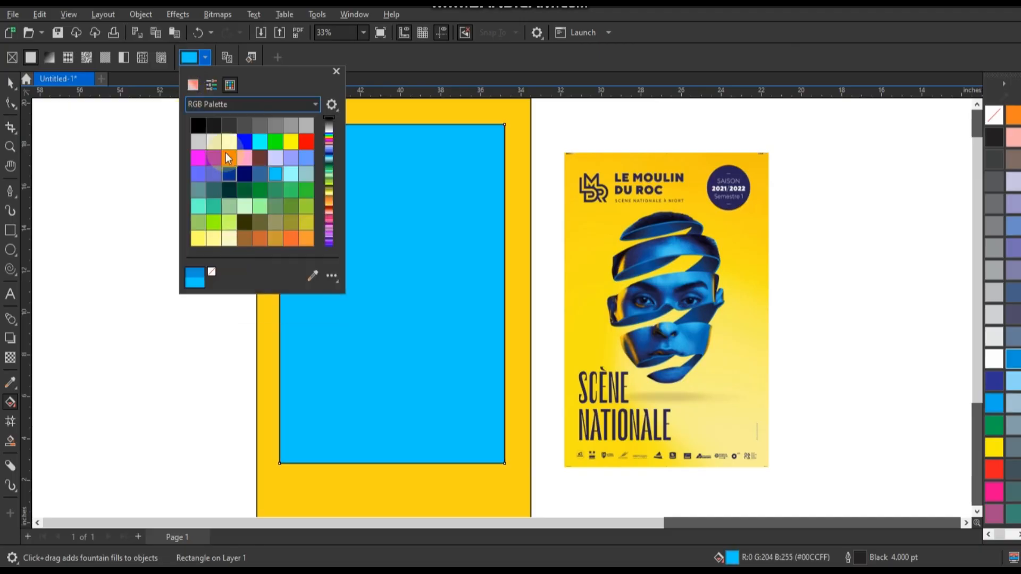
click(210, 87)
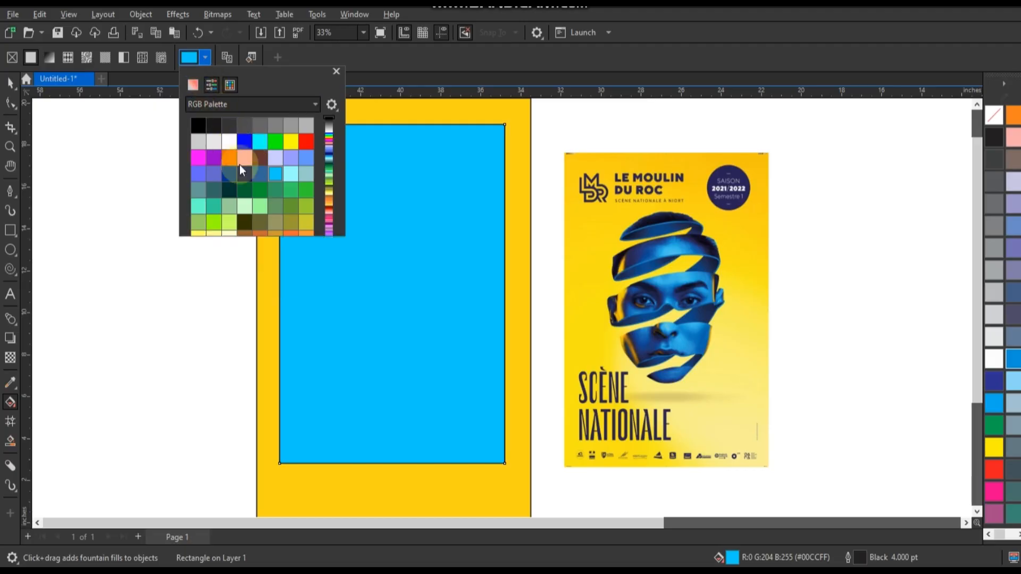
click(192, 86)
drag(243, 219, 242, 220)
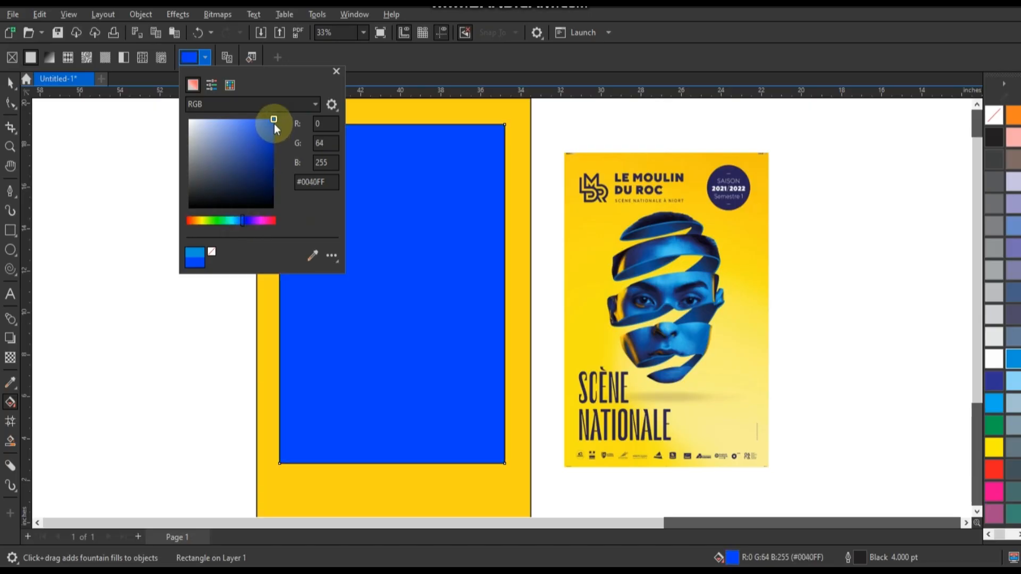
drag(274, 121, 270, 124)
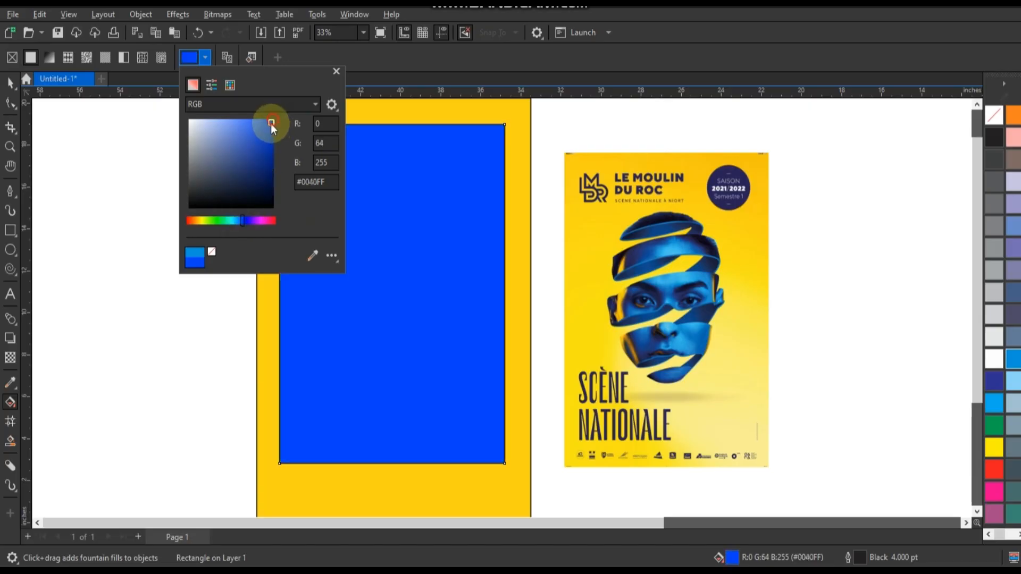
click(11, 84)
click(344, 271)
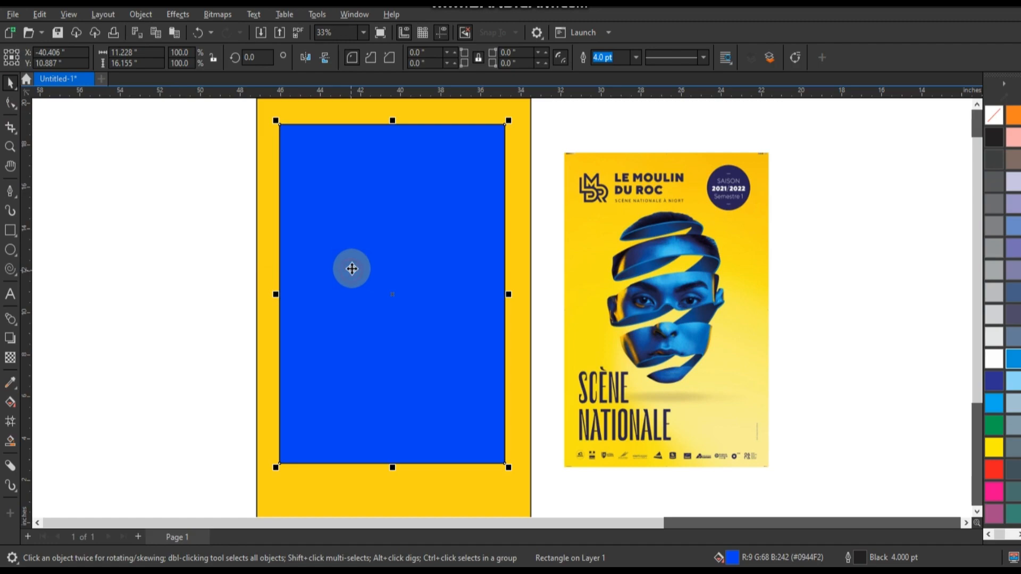
- Set the blue rectangle's transparency merge mode to Overlay so it tints the head
click(11, 358)
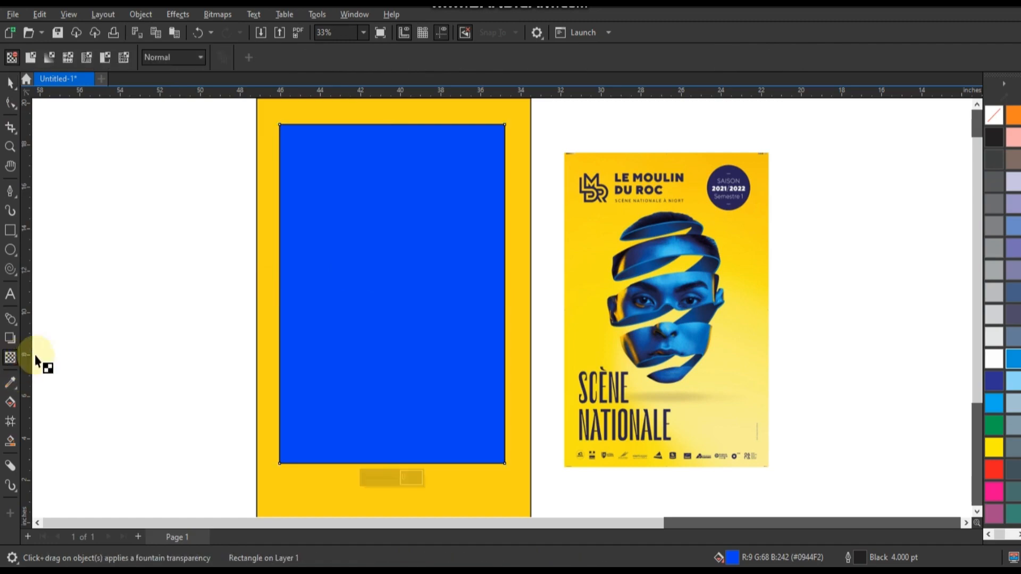
click(165, 62)
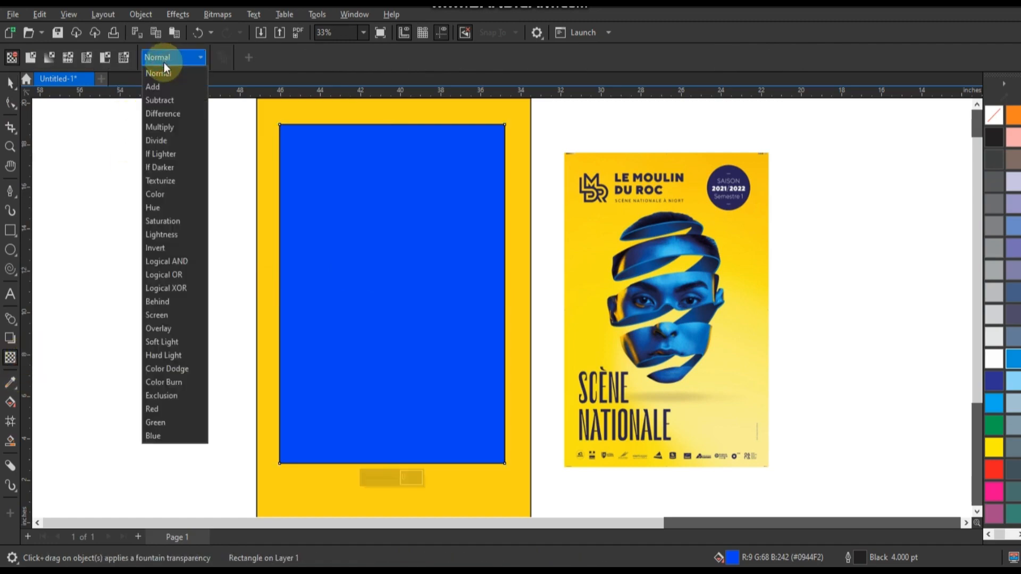
click(165, 328)
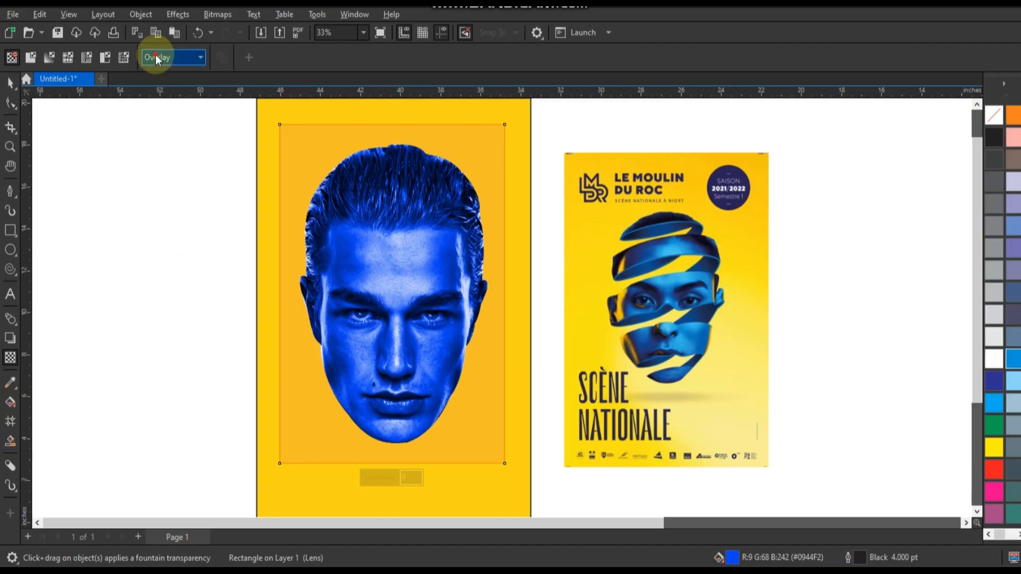
- Try the Screen merge mode on the blue rectangle and undo it
click(157, 56)
click(169, 318)
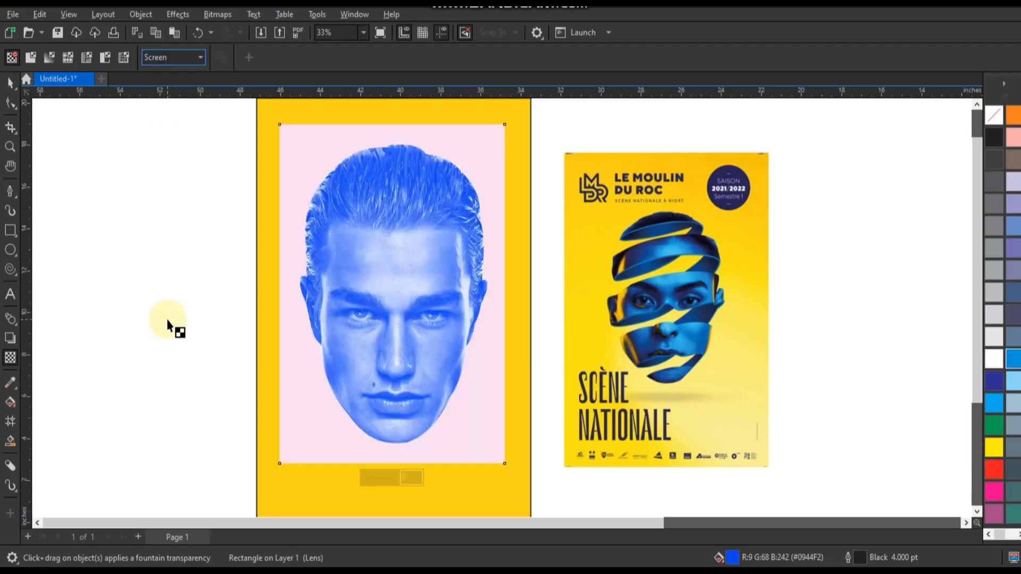
key(ctrl+z)
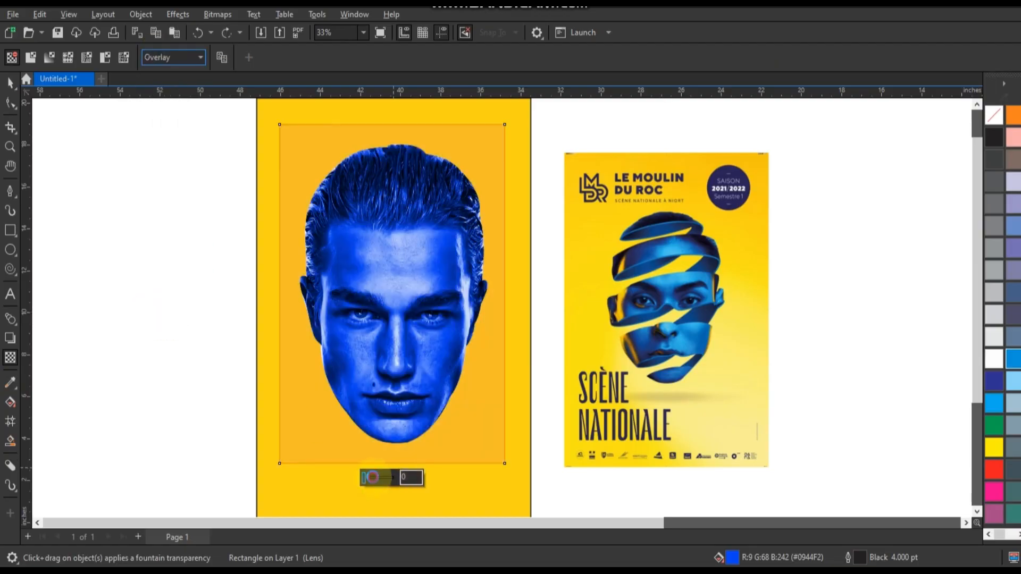
- Give the blue overlay rectangle about 43 transparency and a slightly lighter blue fill, #0561EA
click(374, 478)
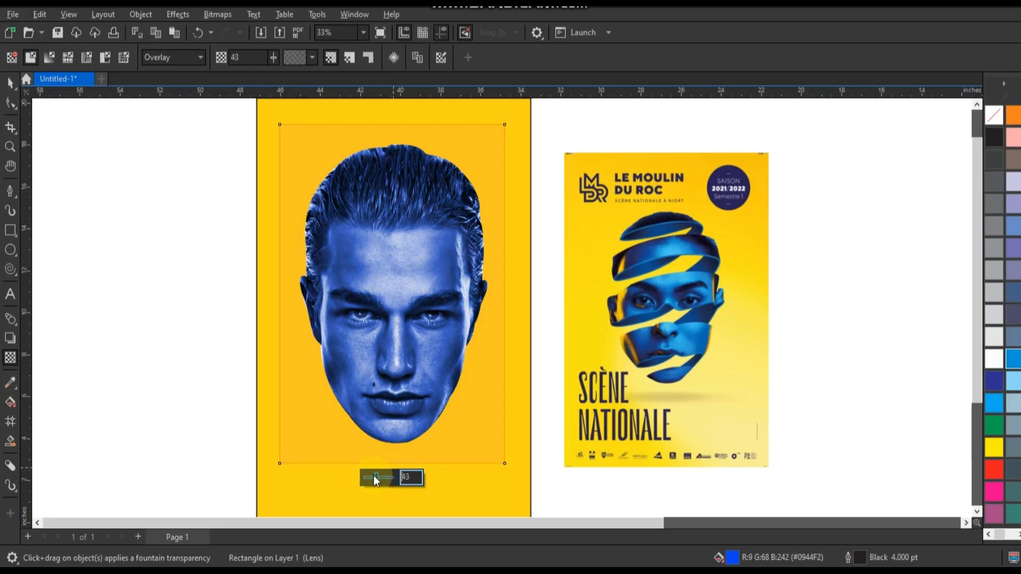
click(373, 477)
click(11, 88)
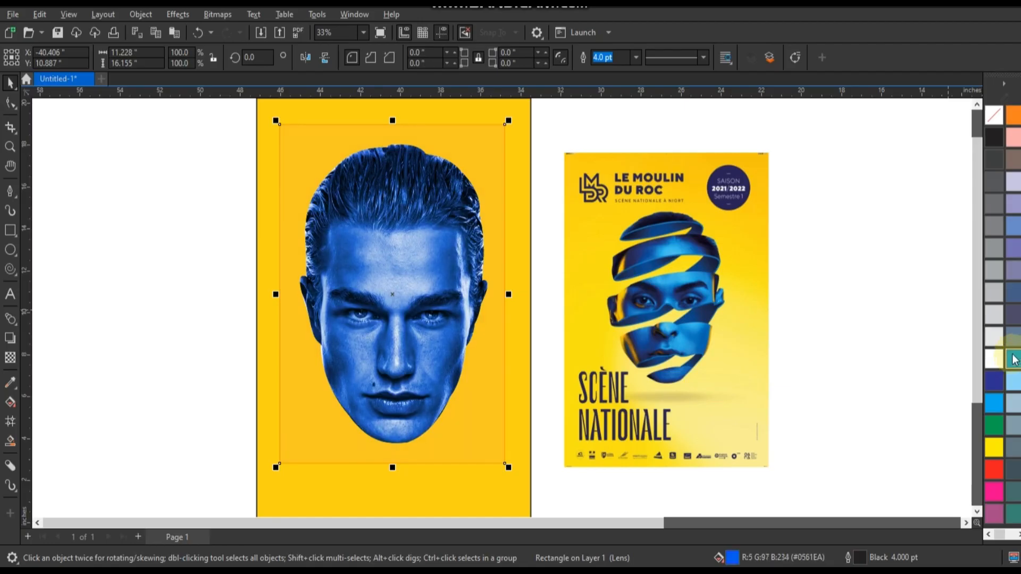
- PowerClip the blue overlay rectangle inside the head so that only the face and hair are tinted
key(ctrl+Page_Down)
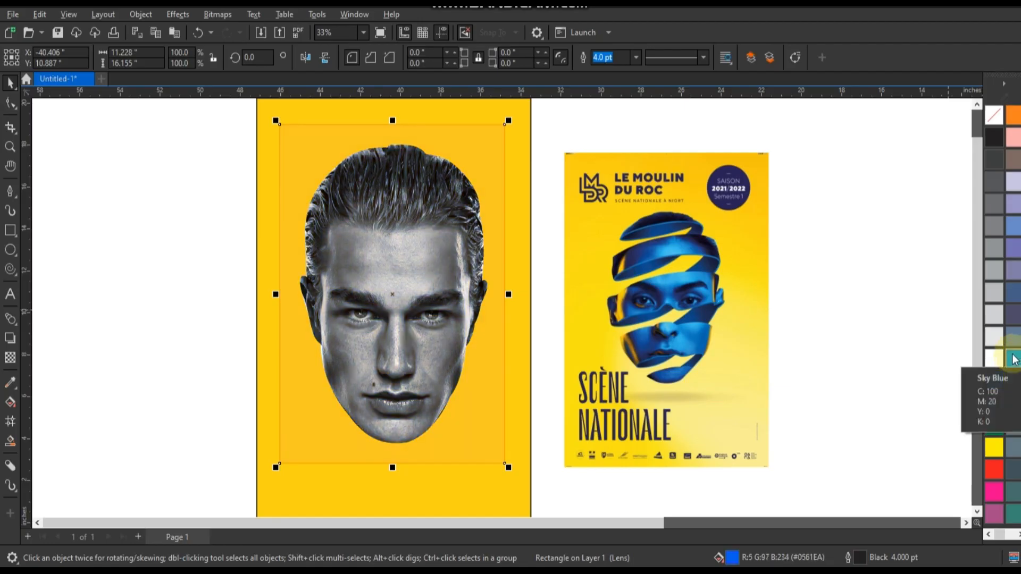
right_click(485, 157)
click(534, 302)
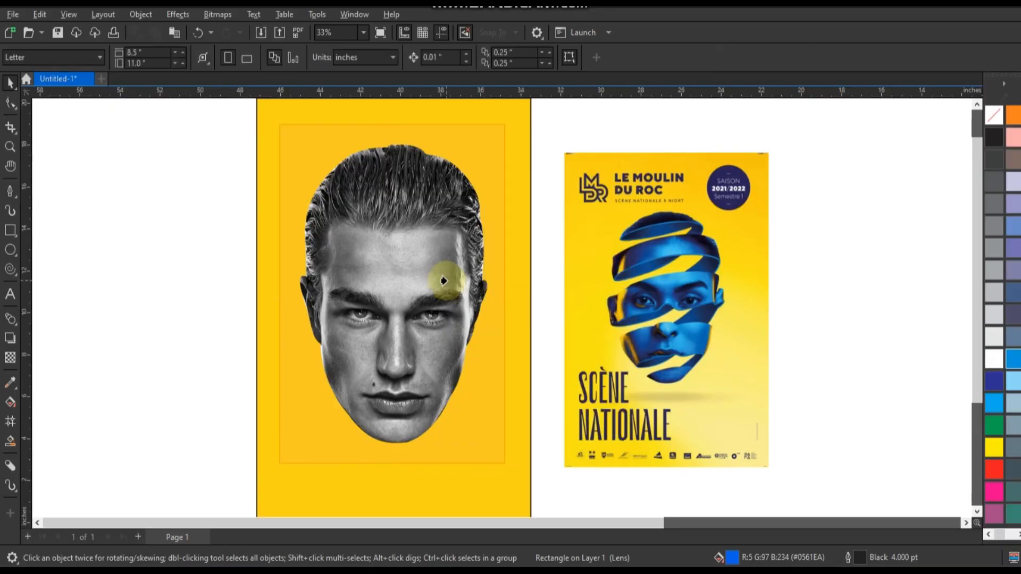
click(443, 281)
click(800, 327)
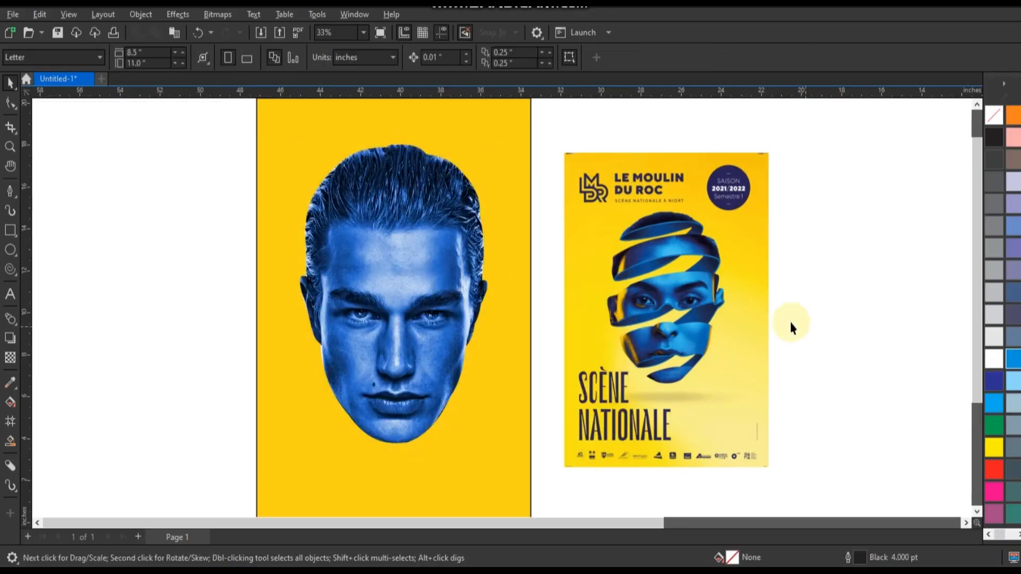
- Draw a slanted Freehand line about 9.5 inches wide and 0.9 inches high across the head near the hairline
click(18, 151)
drag(248, 144, 685, 435)
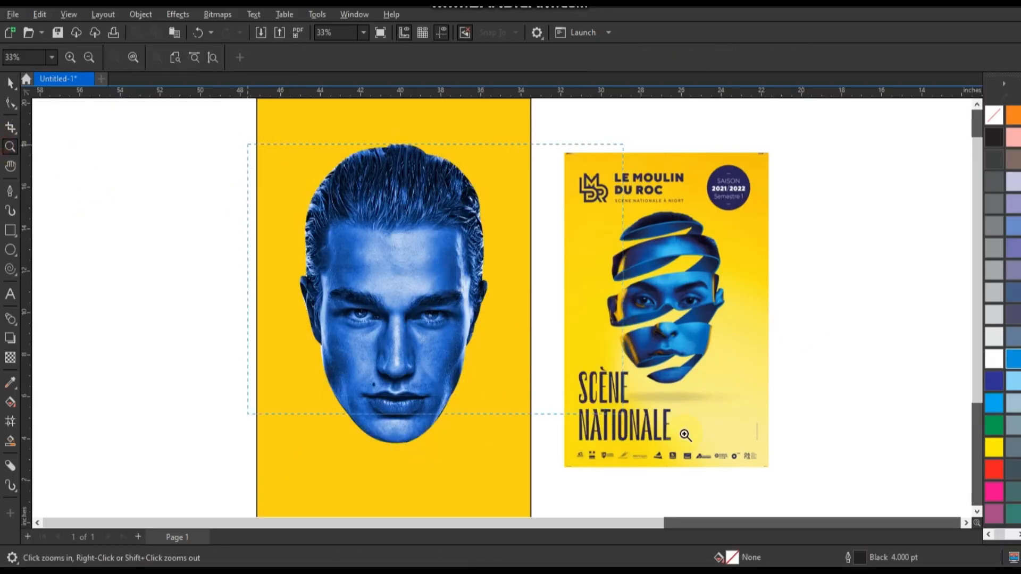
drag(757, 447, 757, 447)
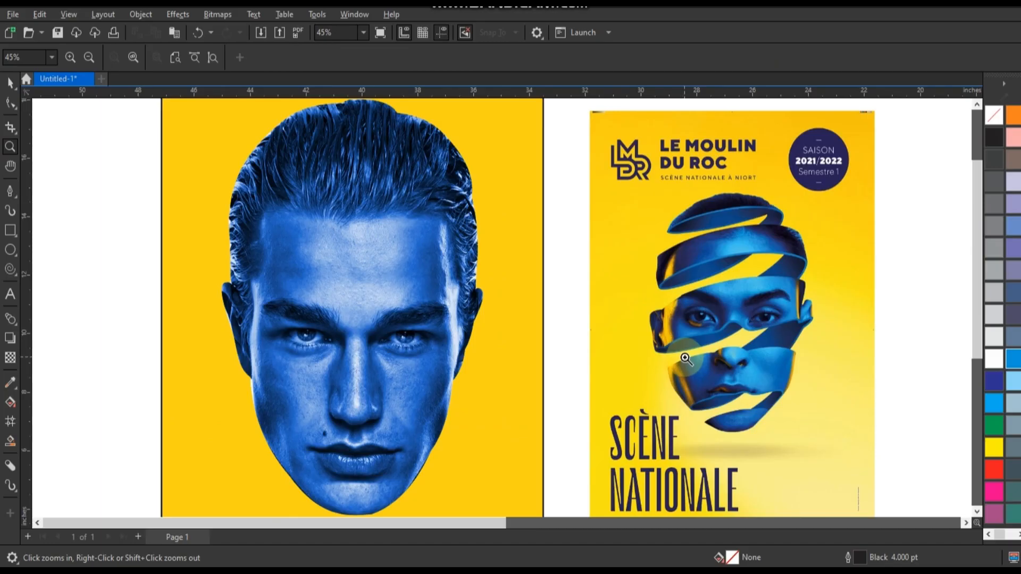
click(18, 197)
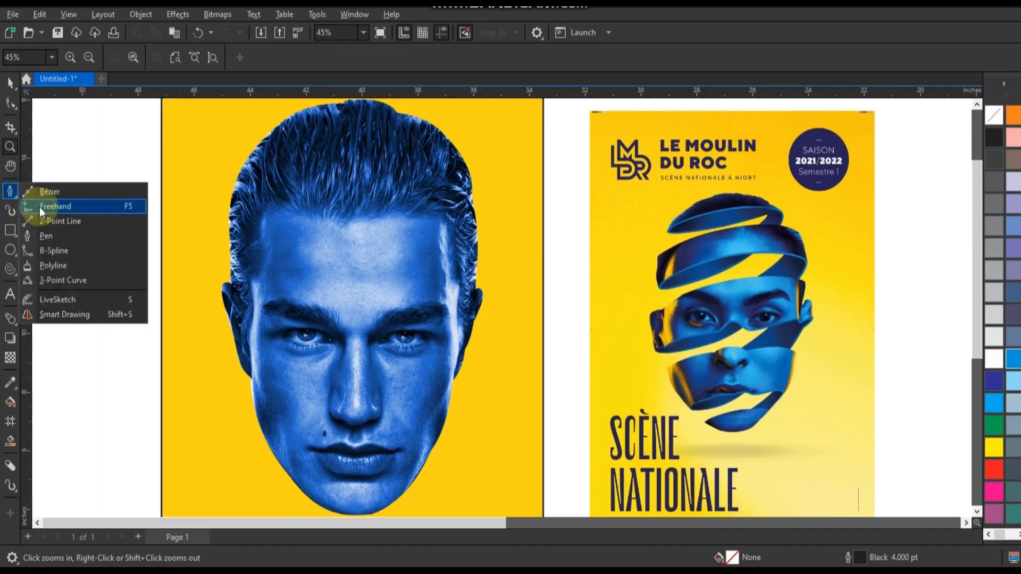
click(49, 206)
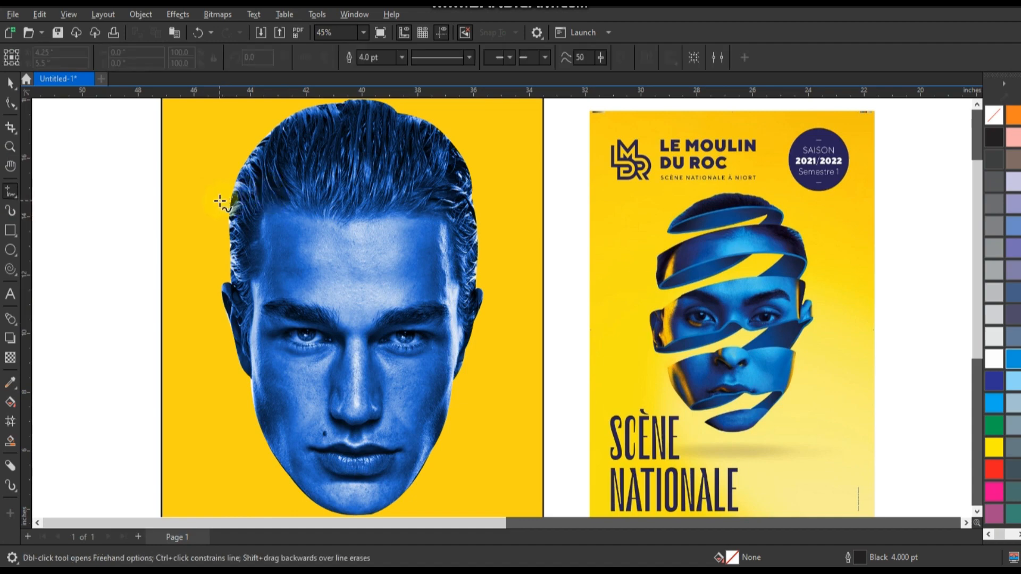
click(219, 202)
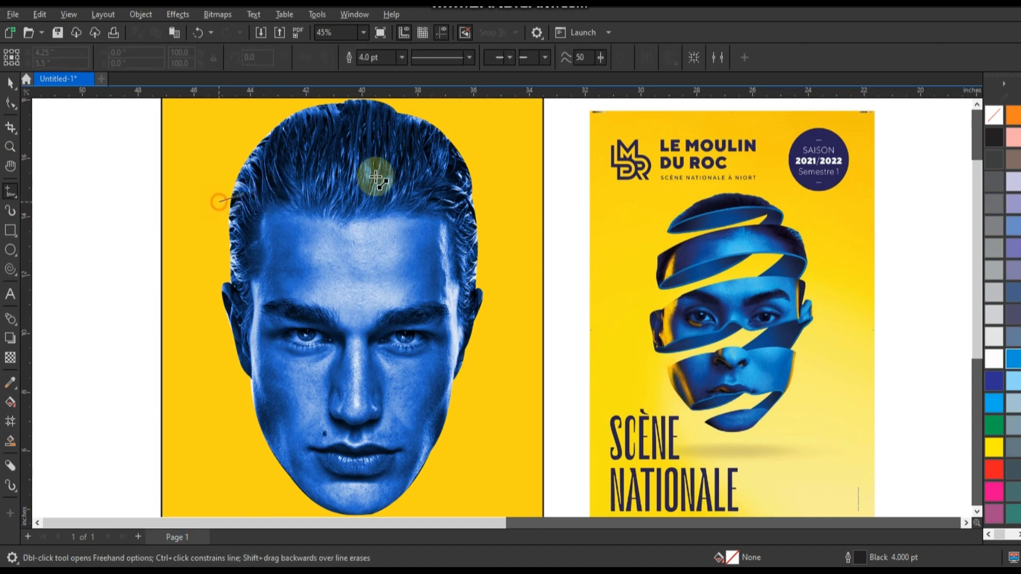
click(485, 176)
- Set the slanted line's outline to 8 pt and colour it white
click(402, 57)
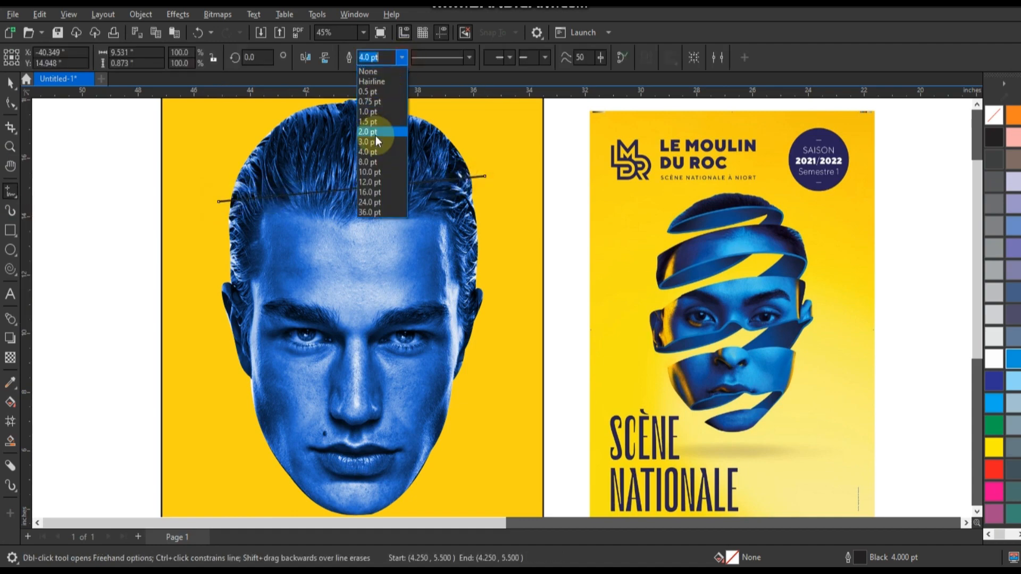
click(380, 166)
click(10, 84)
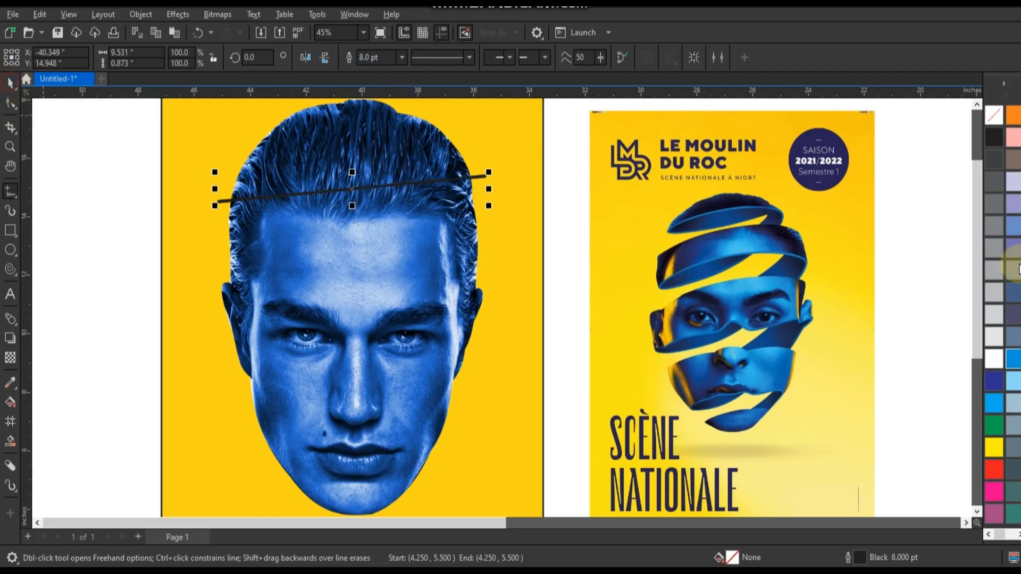
right_click(989, 360)
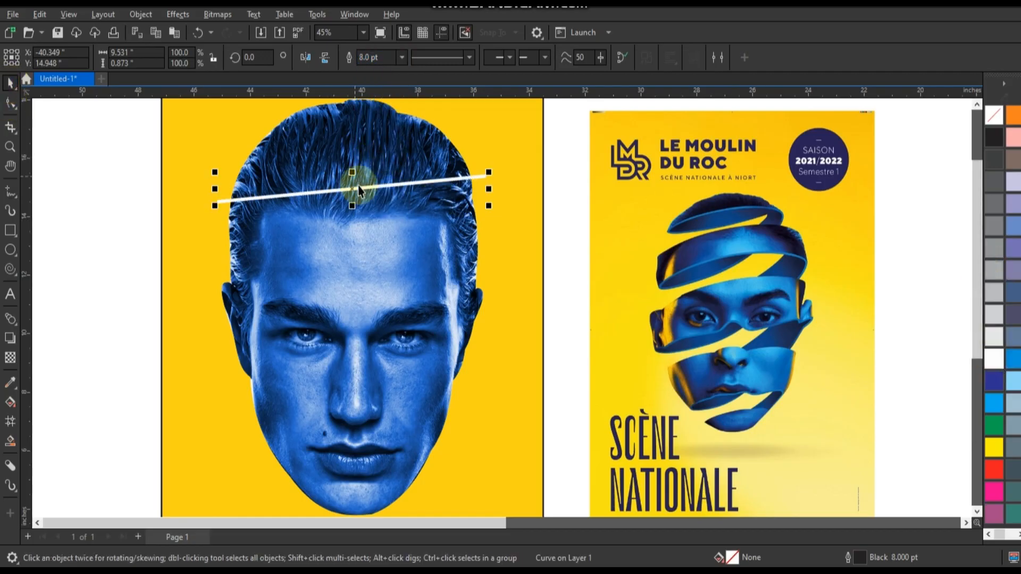
- Duplicate the white slanted line down the head to make eight slice lines from the hair to the chin
mouse_move(353, 186)
mouse_down()
mouse_move(352, 155)
mouse_move(355, 184)
mouse_up()
drag(354, 203, 371, 475)
drag(376, 349, 381, 300)
scroll(381, 299, down, 2)
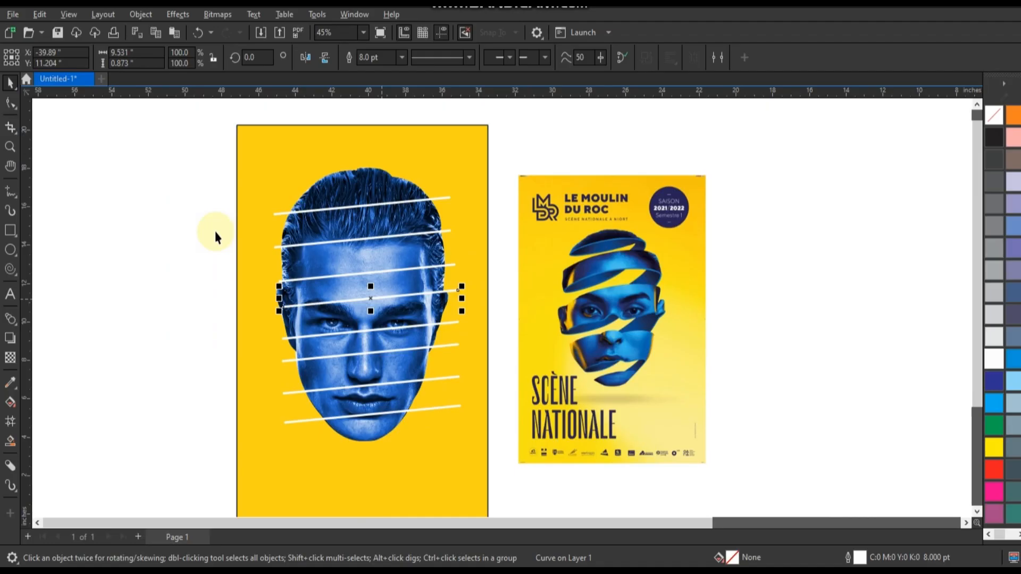
- Stretch all eight slice lines past both sides of the head to about 11.07 inches wide and combine them into one curve
drag(194, 187, 470, 435)
drag(271, 312, 263, 313)
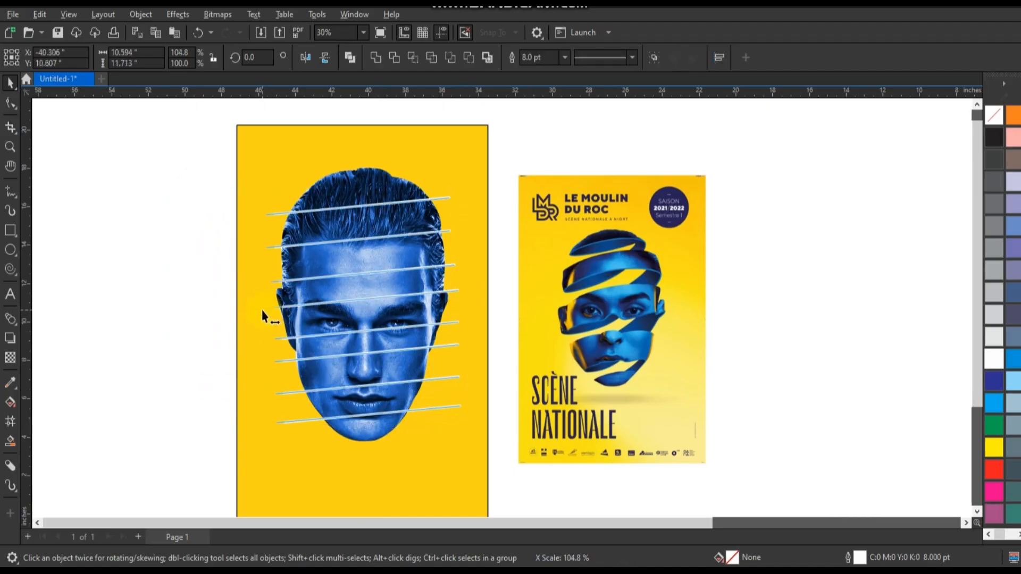
drag(464, 309, 470, 311)
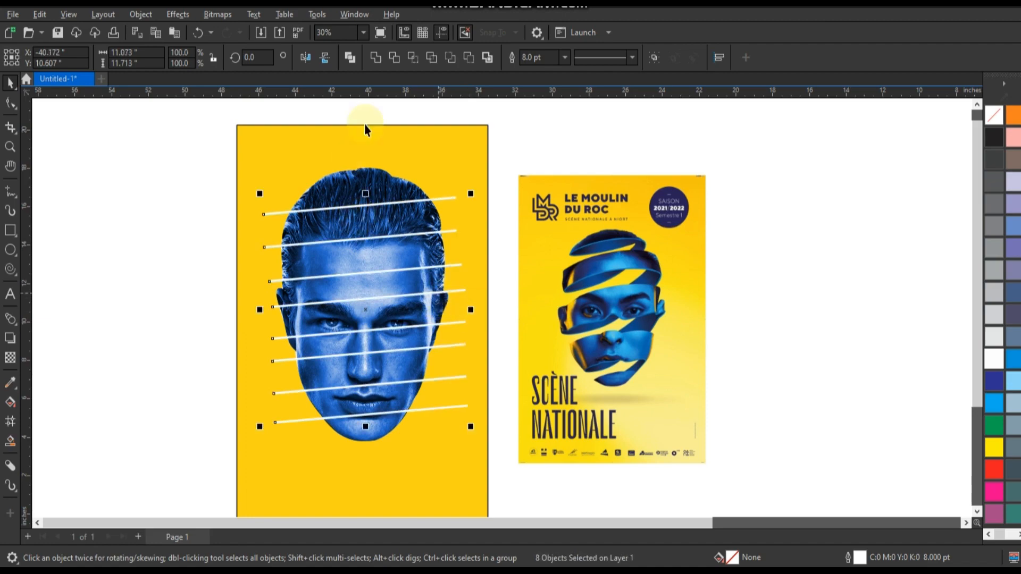
click(350, 57)
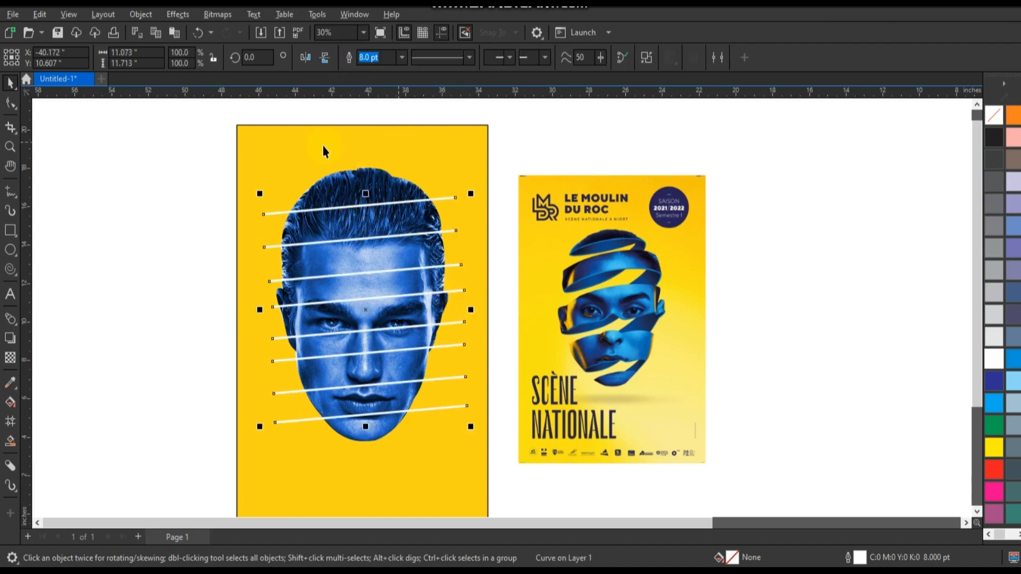
- Convert all segments of the combined slice lines from straight lines to curves with the Shape tool
click(9, 152)
drag(211, 162, 725, 449)
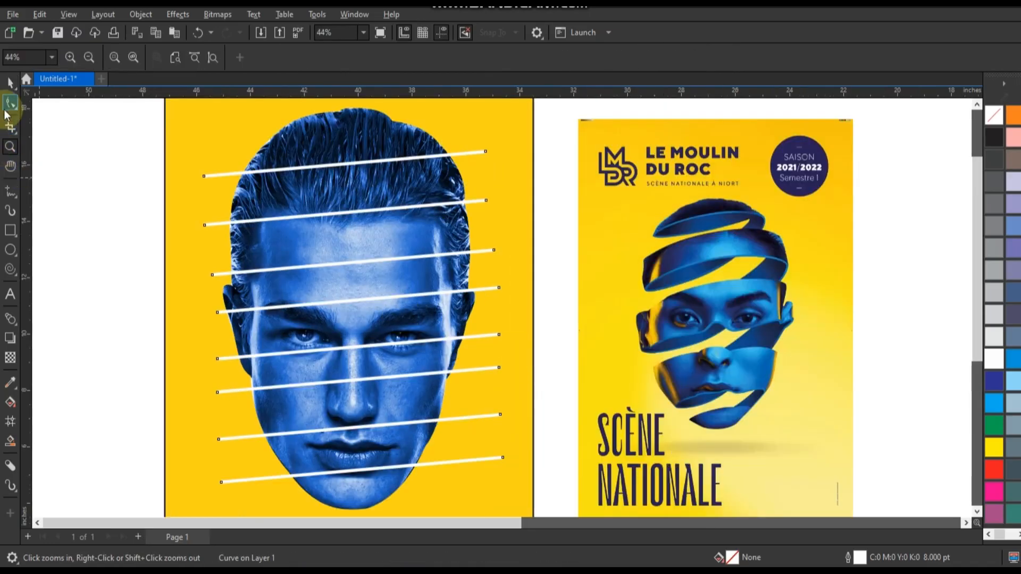
click(11, 102)
drag(182, 127, 524, 486)
click(195, 58)
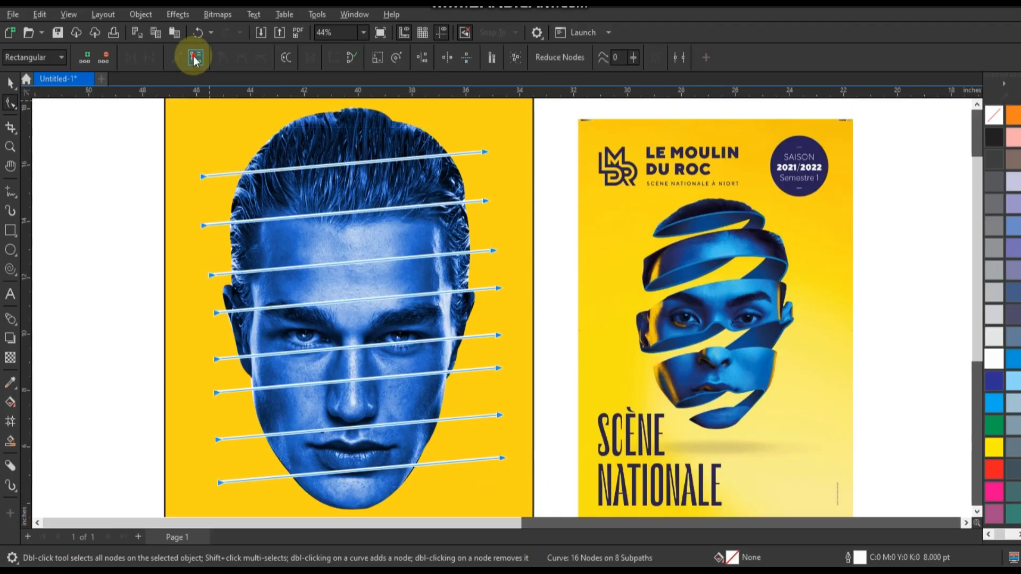
- Bend the two uppermost slice lines into upward arches across the hair, with their left ends lowered
drag(417, 157, 383, 122)
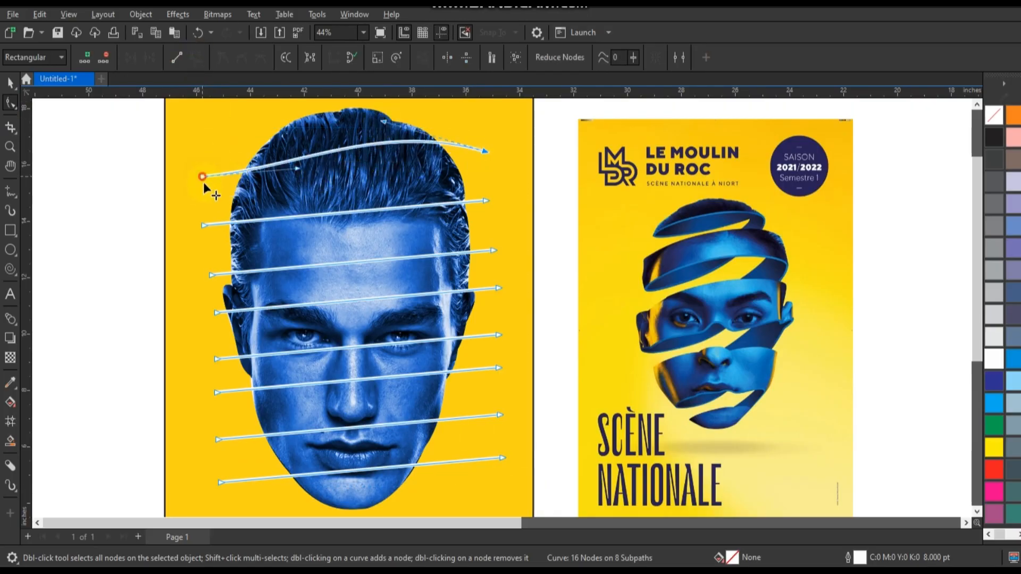
drag(202, 176, 209, 196)
drag(305, 189, 274, 133)
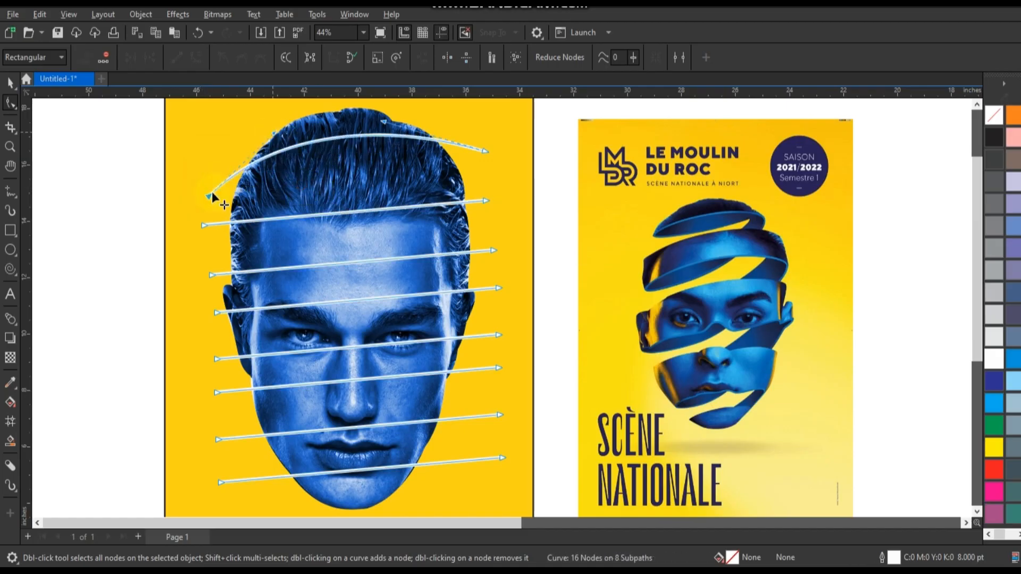
drag(212, 197, 219, 214)
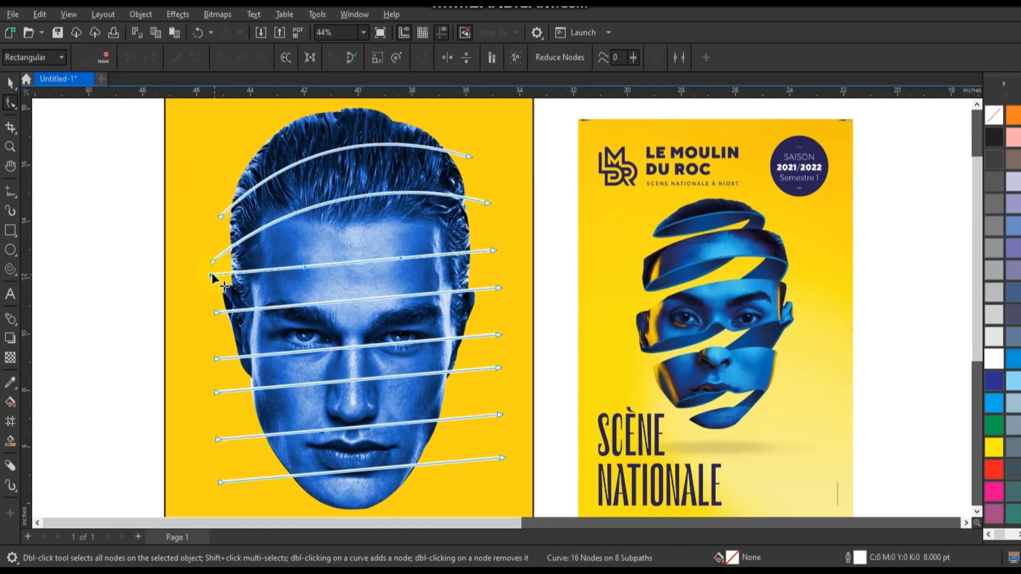
- Lower the left end of the third slice line and arch it across the forehead
drag(211, 273, 208, 290)
drag(305, 280, 403, 239)
drag(209, 290, 208, 302)
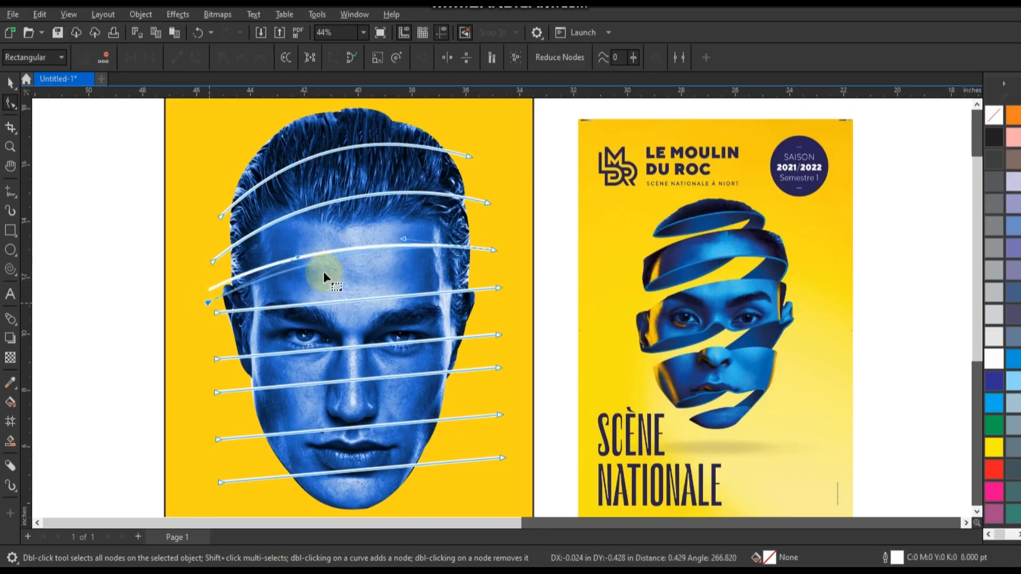
drag(296, 250, 296, 252)
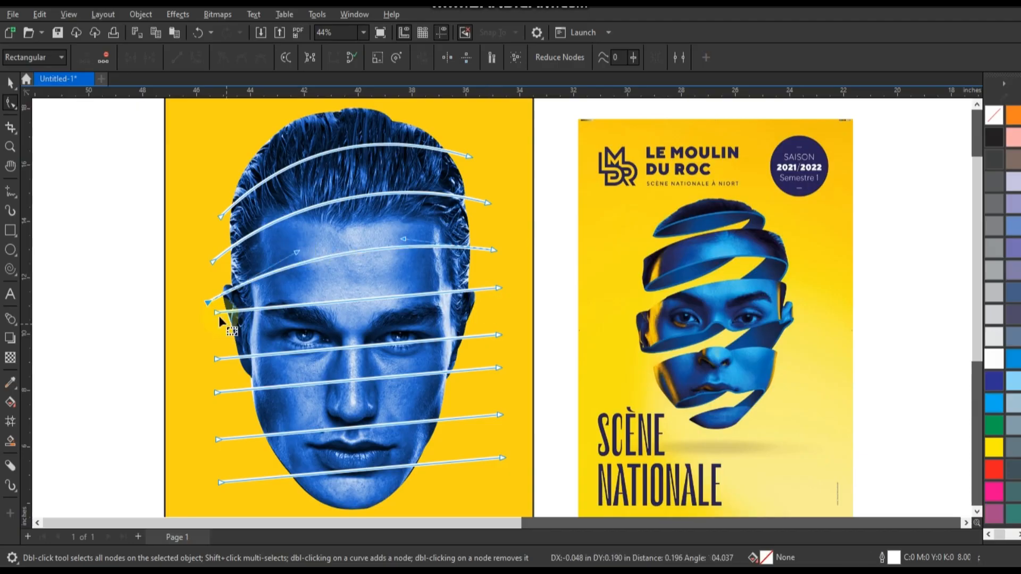
- Lower both ends of the fourth slice line and arch it across the eyebrows
drag(219, 316, 215, 337)
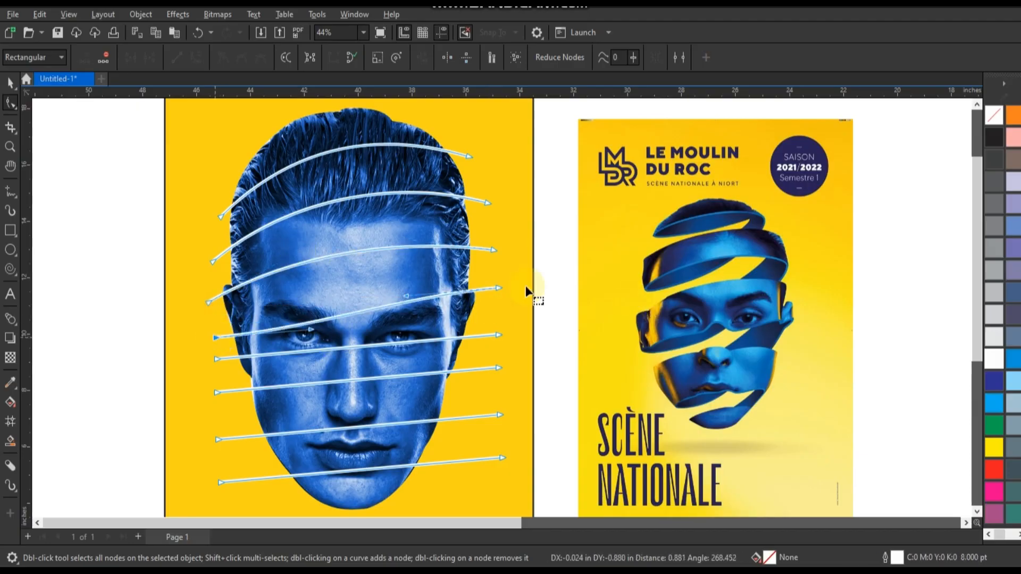
drag(499, 289, 500, 311)
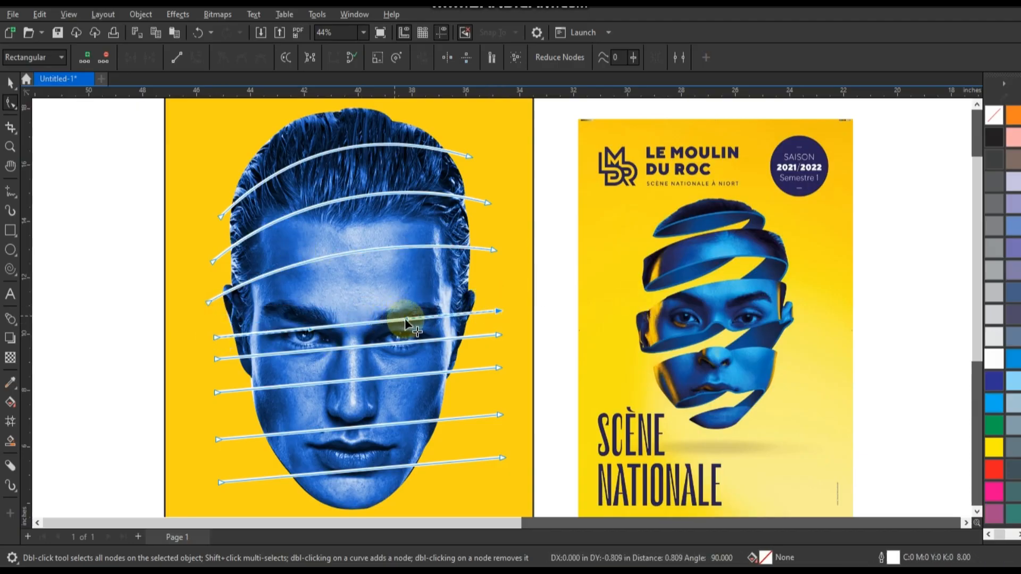
drag(406, 320, 405, 285)
drag(310, 329, 307, 302)
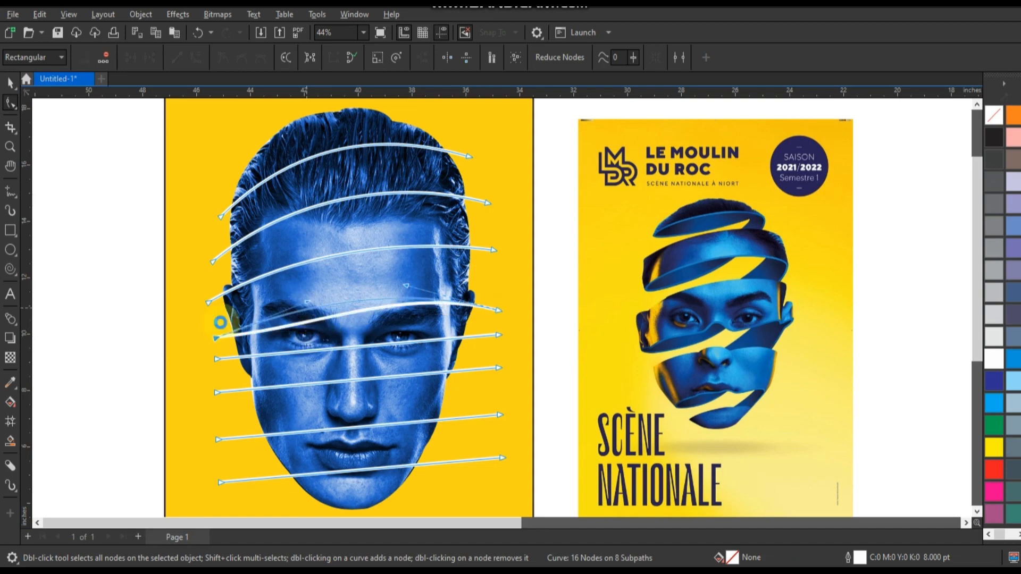
- Lower the ends of the fifth slice line and arch it just below the eyes, parallel to the line above
drag(216, 337, 227, 401)
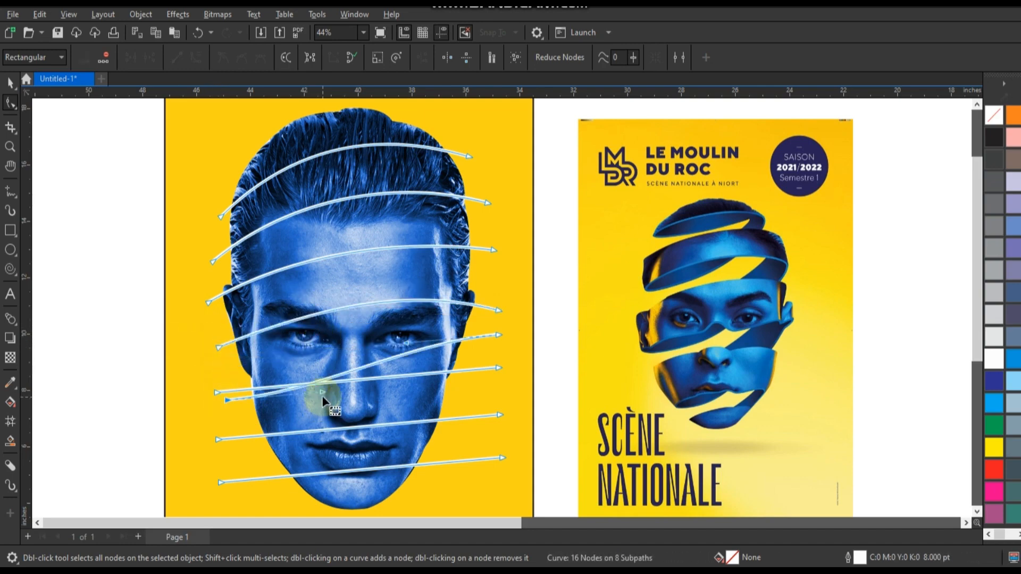
drag(323, 398, 310, 366)
drag(500, 333, 506, 352)
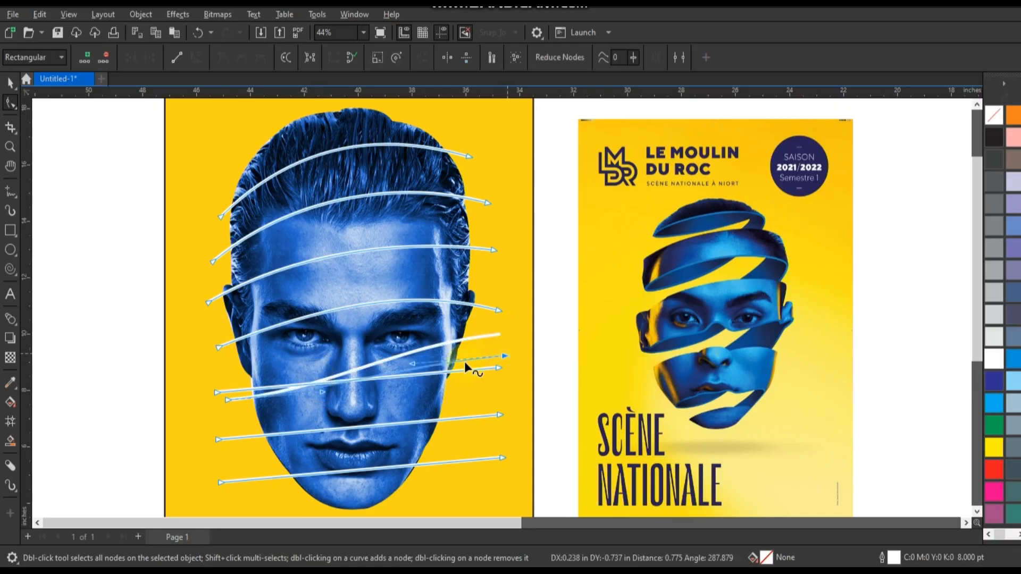
drag(410, 360, 410, 345)
drag(322, 392, 300, 361)
drag(505, 356, 490, 362)
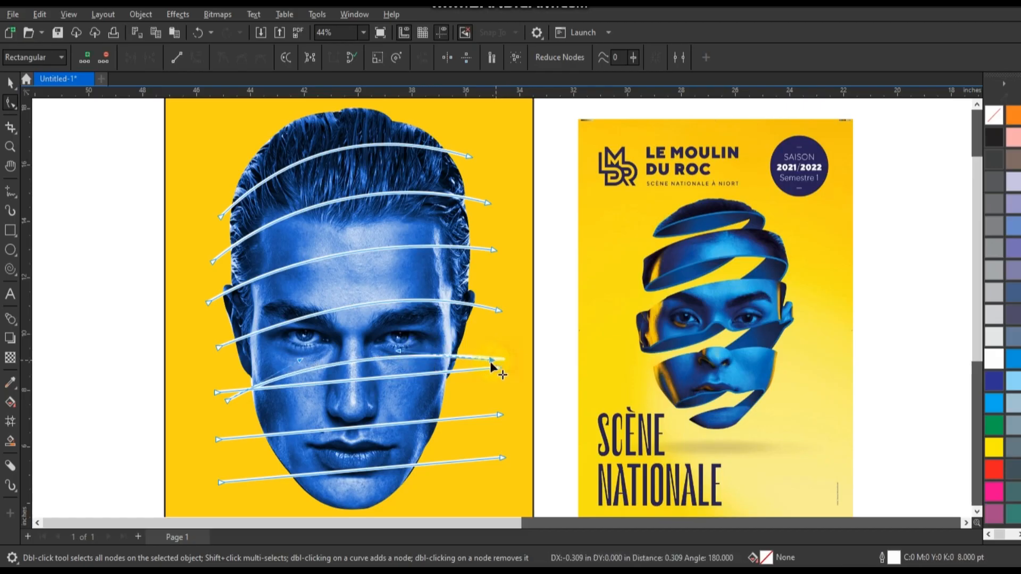
click(227, 403)
- Lower the ends of the sixth and seventh slice lines and arch them across the nose and mouth
drag(227, 409, 229, 448)
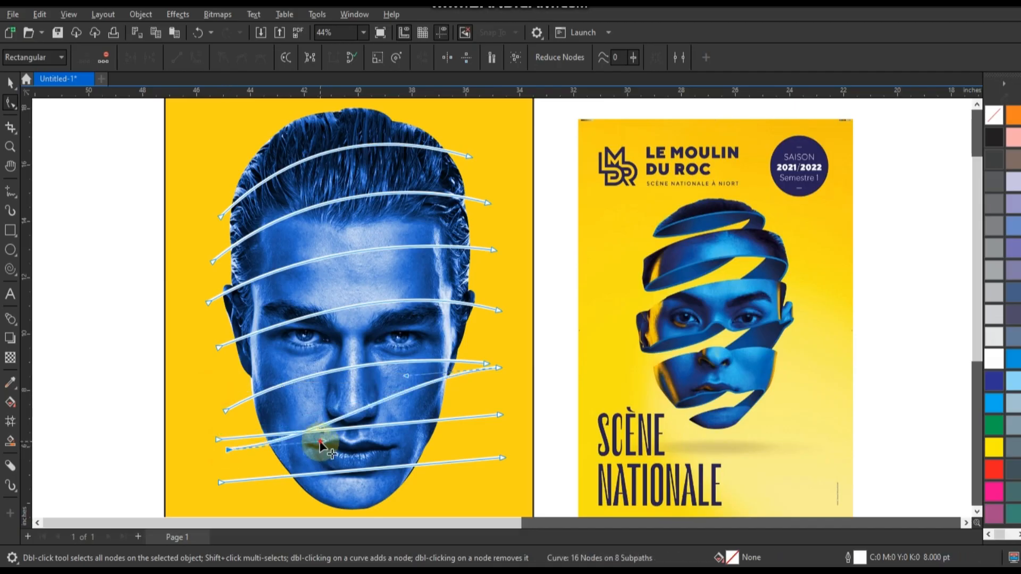
drag(502, 369, 500, 394)
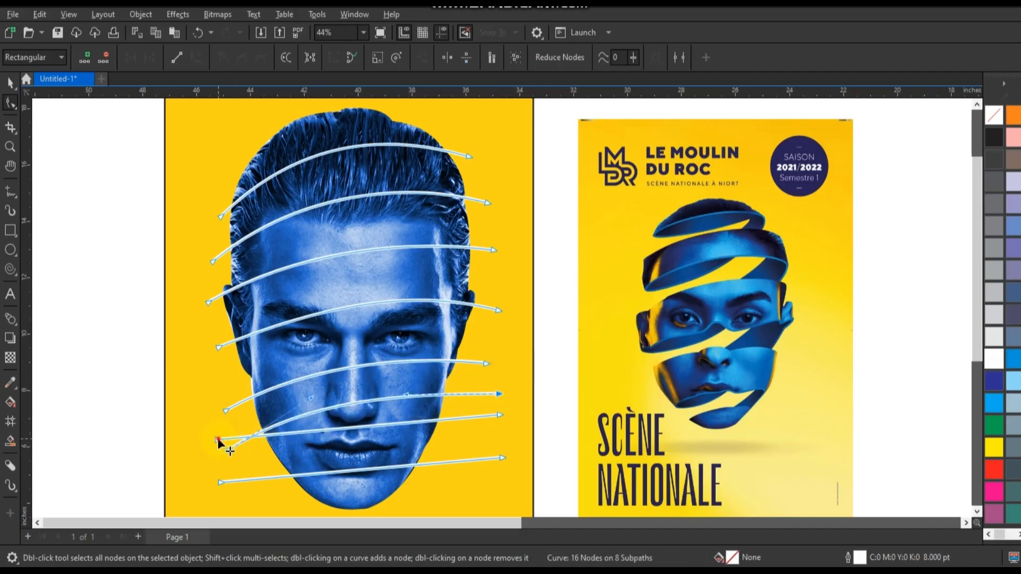
drag(218, 440, 228, 469)
drag(319, 461, 317, 446)
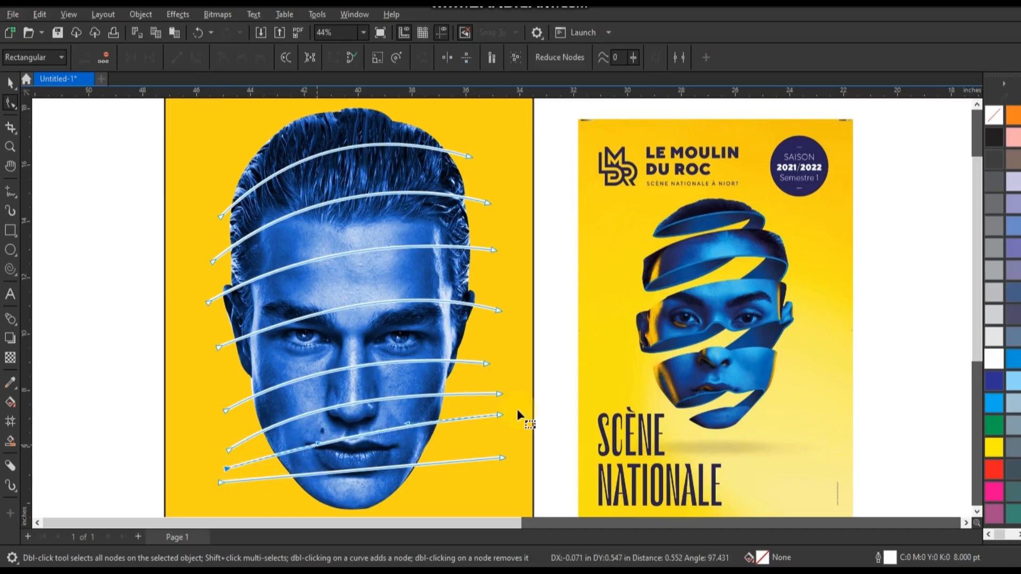
drag(502, 413, 494, 426)
drag(402, 437, 403, 427)
drag(350, 471, 352, 448)
- Arch the lowest slice line across the chin, with both ends lowered and the left end moved inward
click(219, 486)
drag(220, 486, 254, 506)
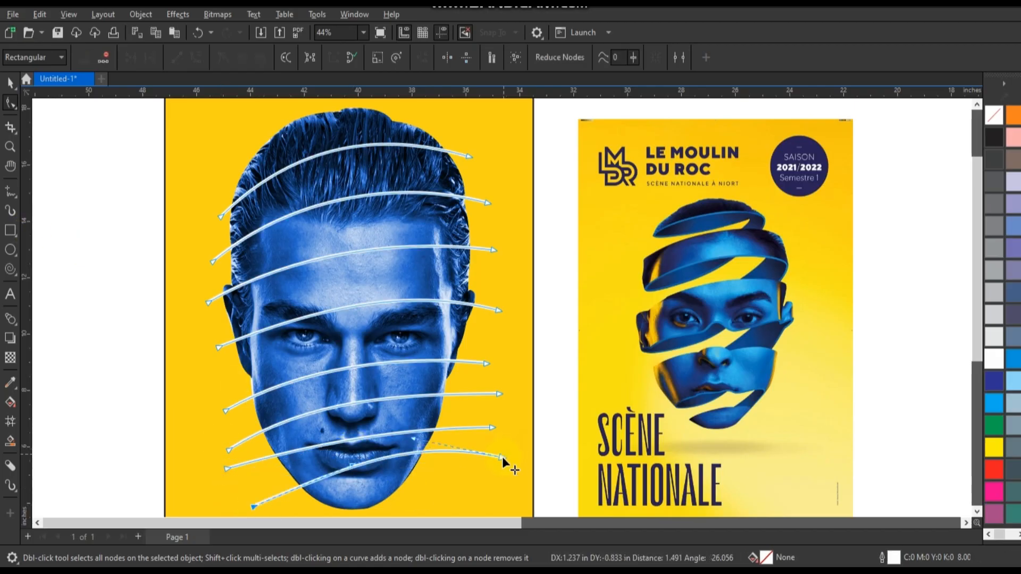
mouse_move(502, 457)
mouse_down()
mouse_move(500, 497)
mouse_move(506, 477)
mouse_up()
- Lower both ends of the seventh slice line and reshape its arch to follow the chin line more closely
drag(227, 468, 237, 488)
drag(326, 461, 325, 453)
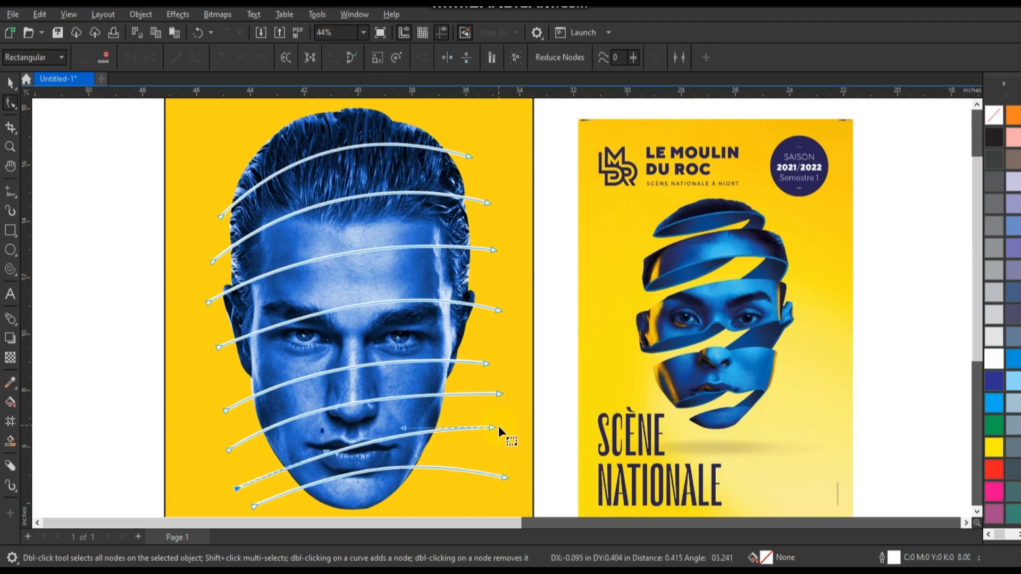
drag(494, 428, 490, 449)
drag(399, 449, 398, 435)
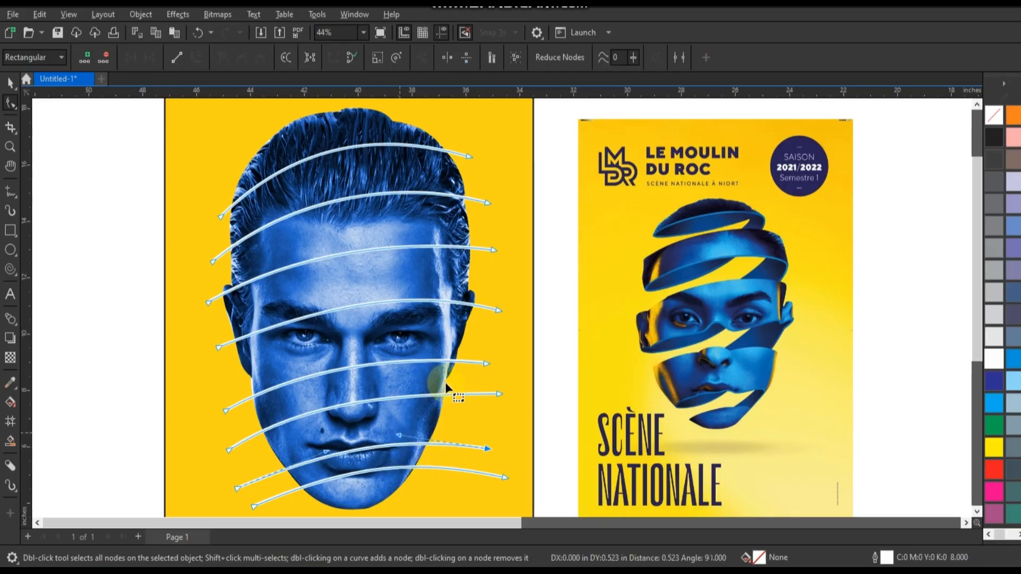
- Trim the head with the curved slice lines and delete the lines
click(13, 84)
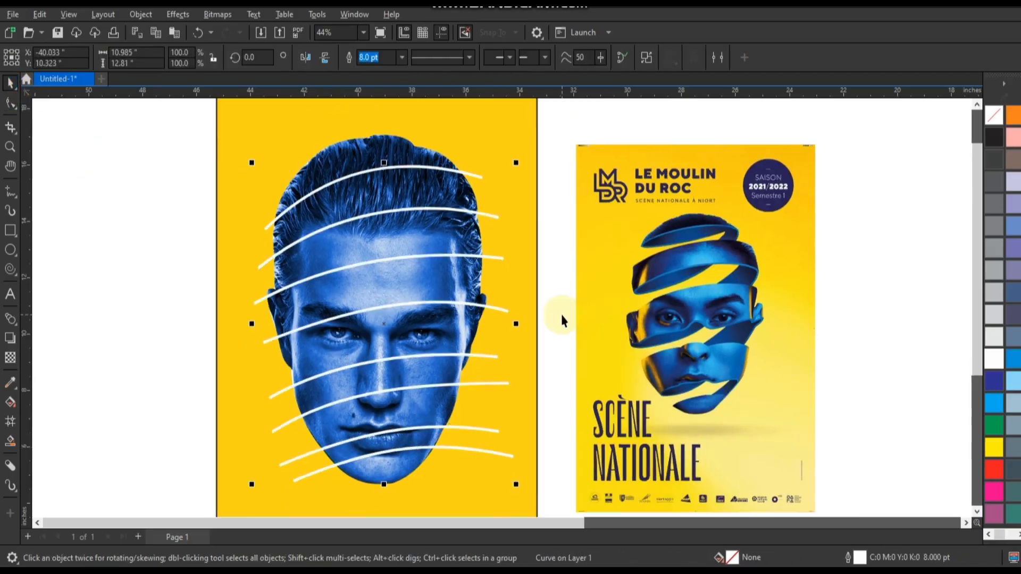
scroll(563, 320, down, 1)
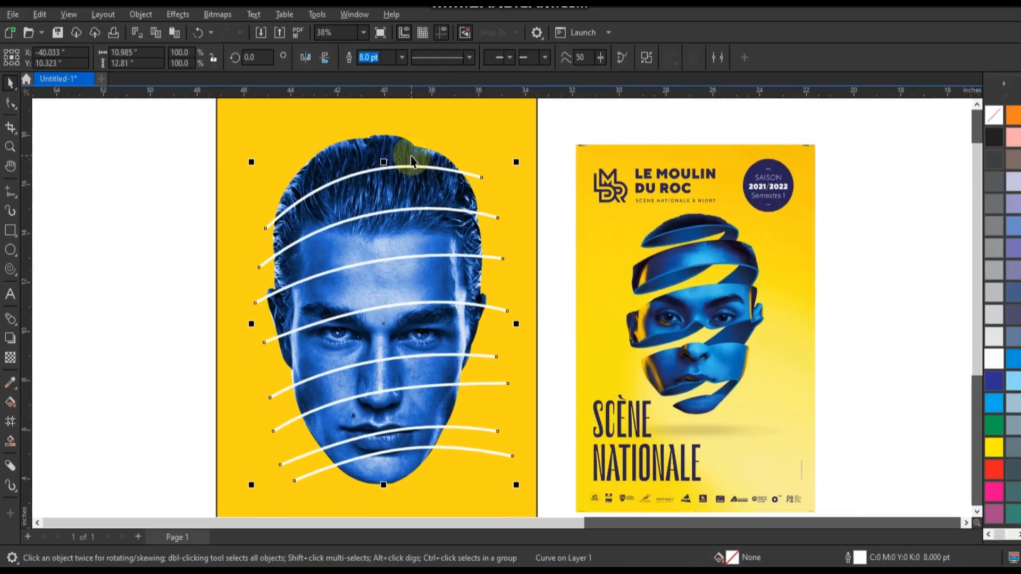
shift+click(411, 157)
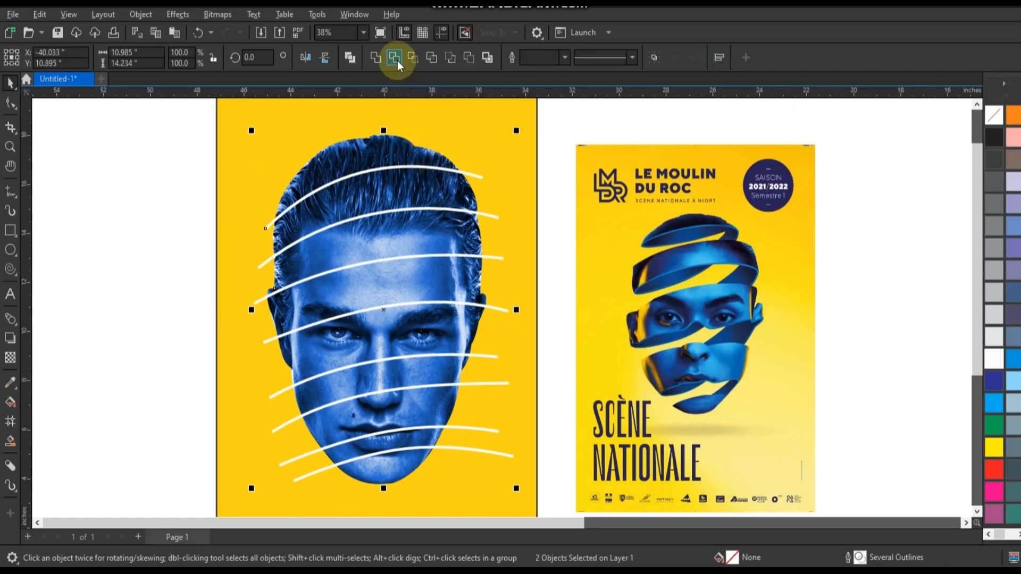
click(398, 61)
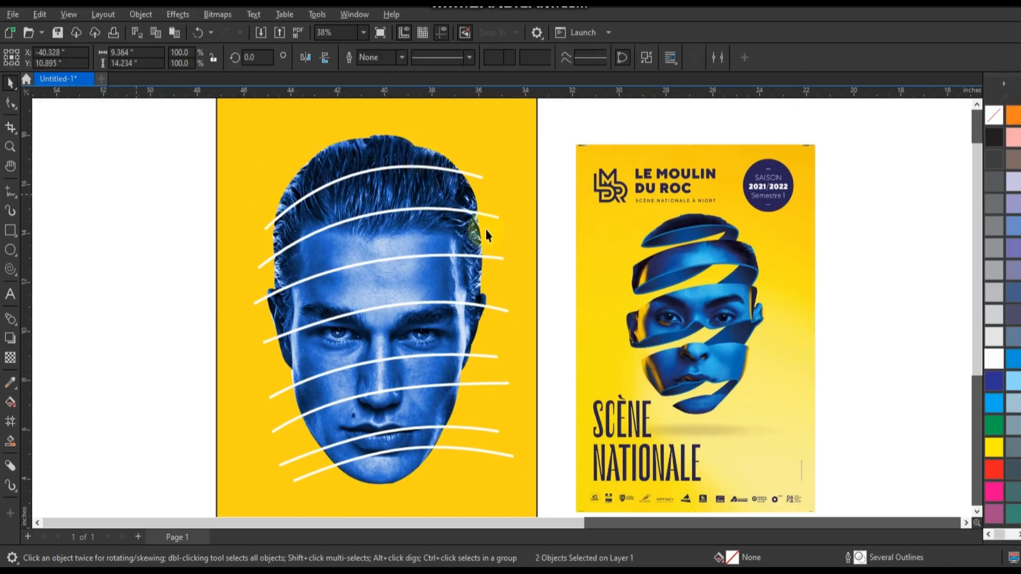
key(Escape)
click(479, 175)
key(Delete)
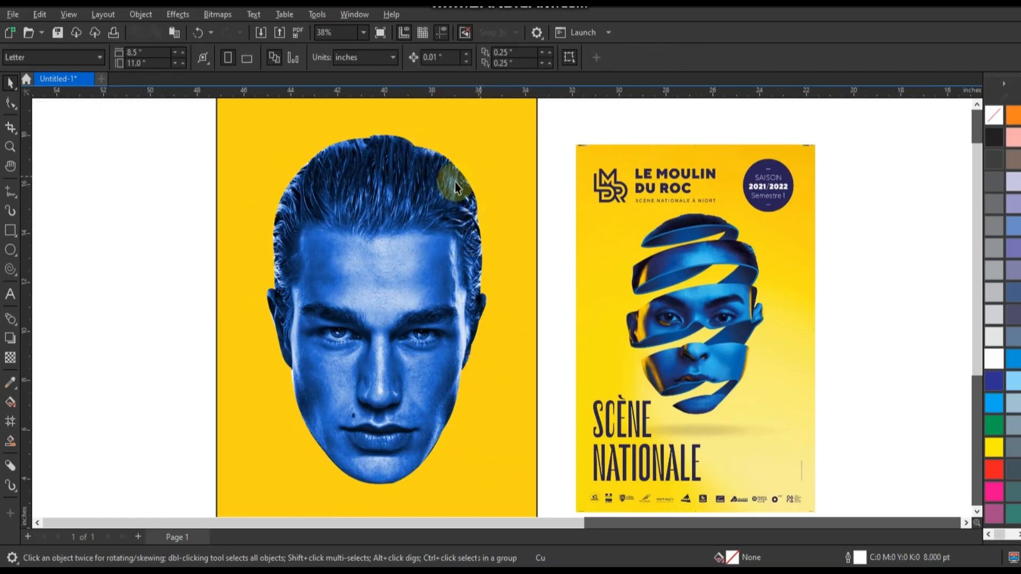
- Colour the trimmed head's outline white and break the head apart into separate strips
click(453, 183)
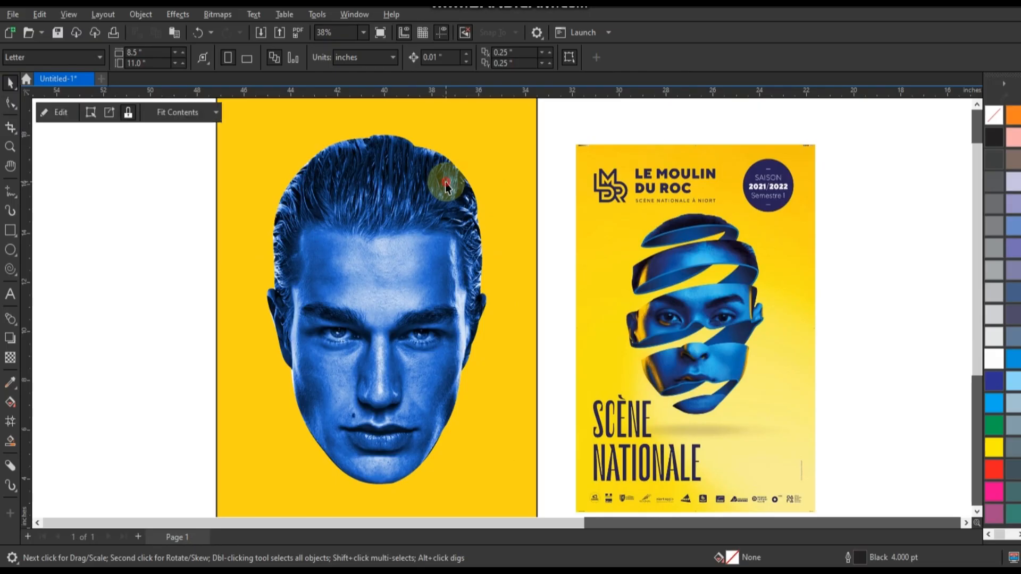
right_click(990, 362)
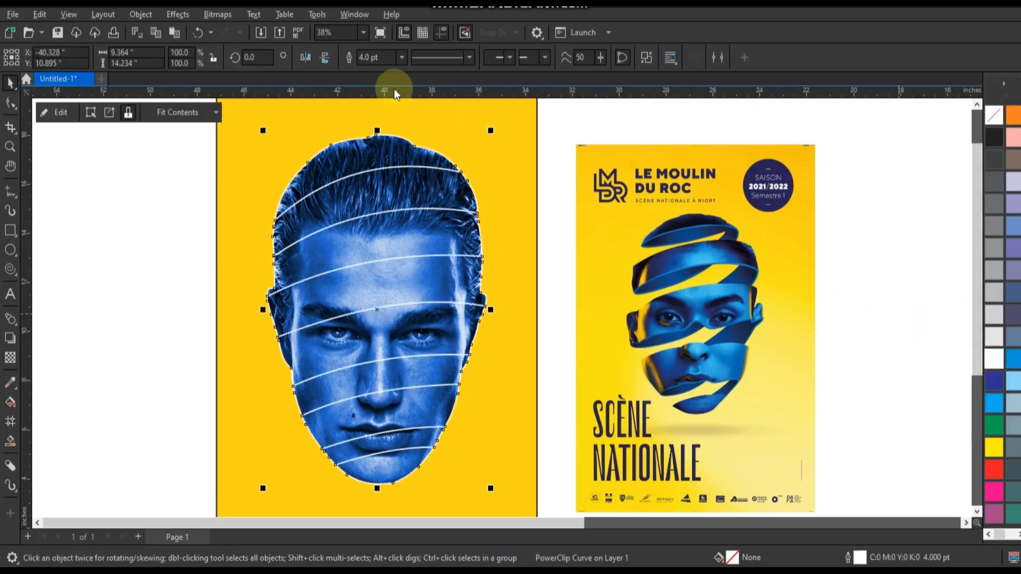
click(645, 60)
click(169, 243)
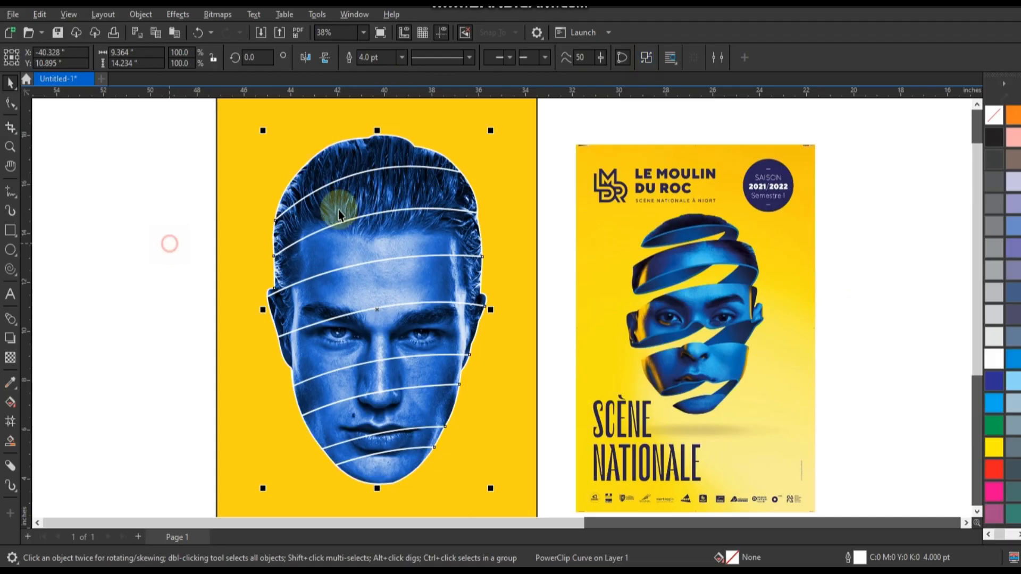
- Delete the second, fourth, sixth and eighth strips of the head, counted from the hair down
click(371, 203)
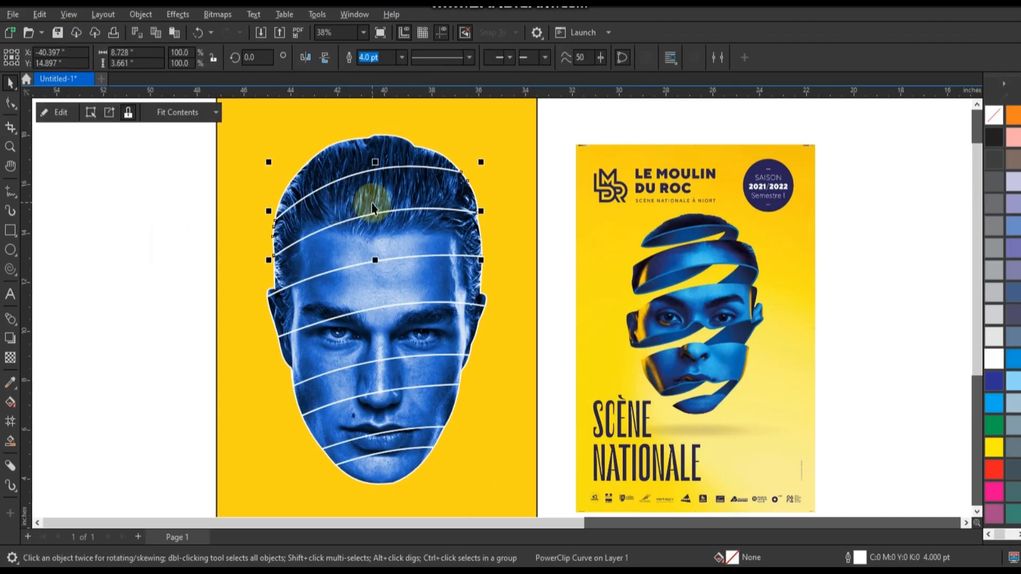
key(Delete)
click(388, 284)
key(Delete)
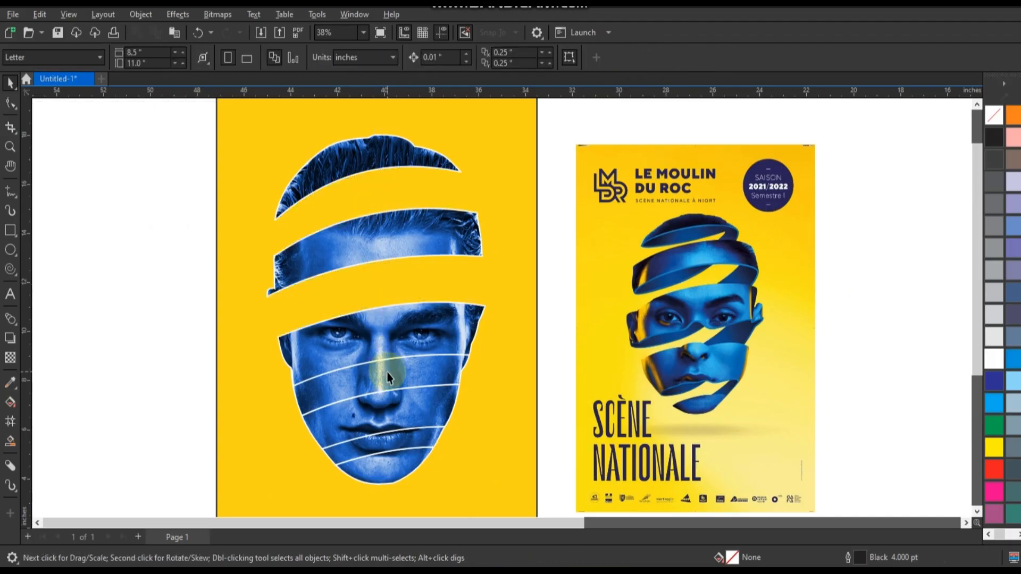
click(388, 376)
key(Delete)
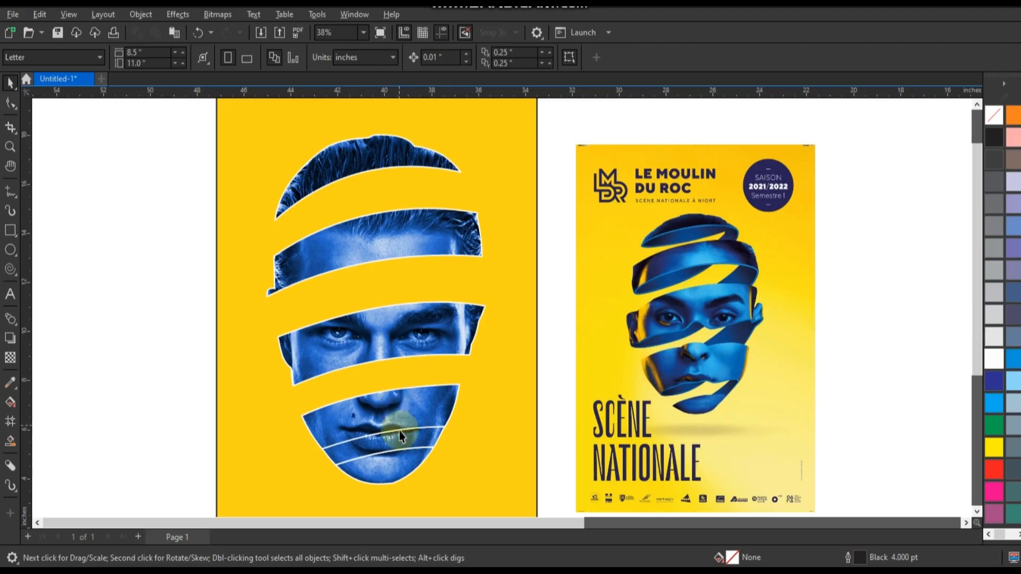
click(399, 431)
key(Delete)
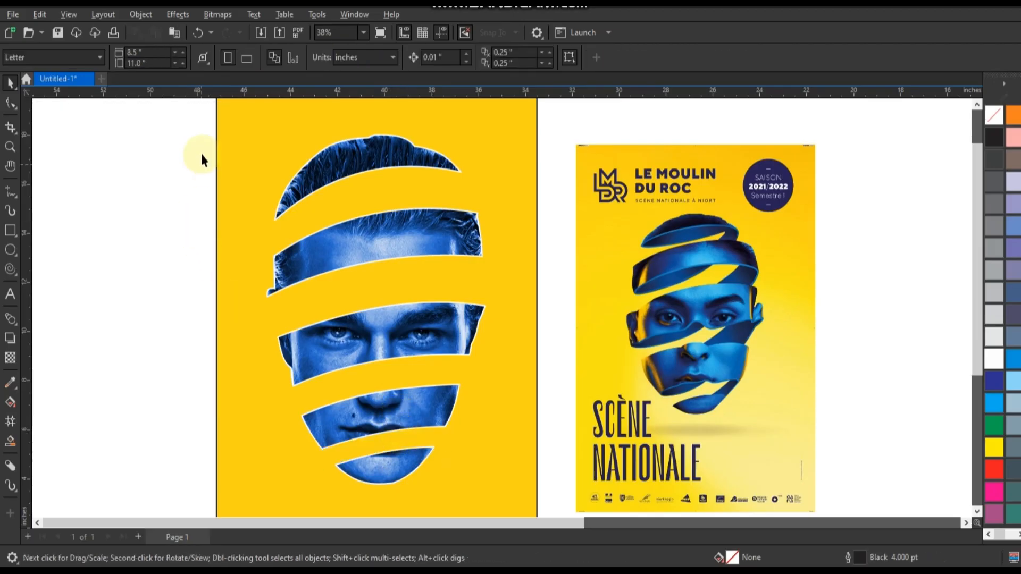
drag(179, 114, 500, 497)
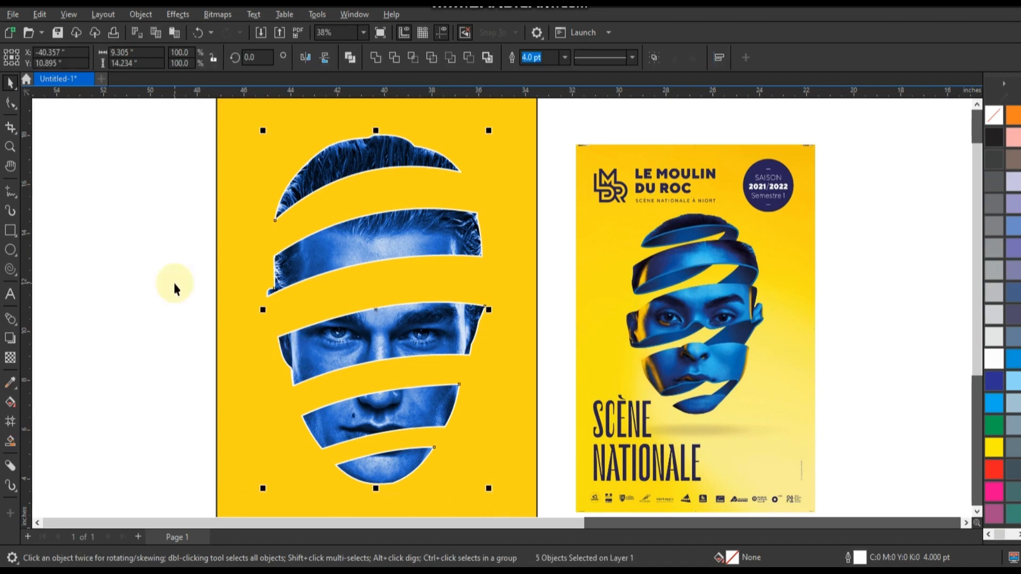
click(171, 286)
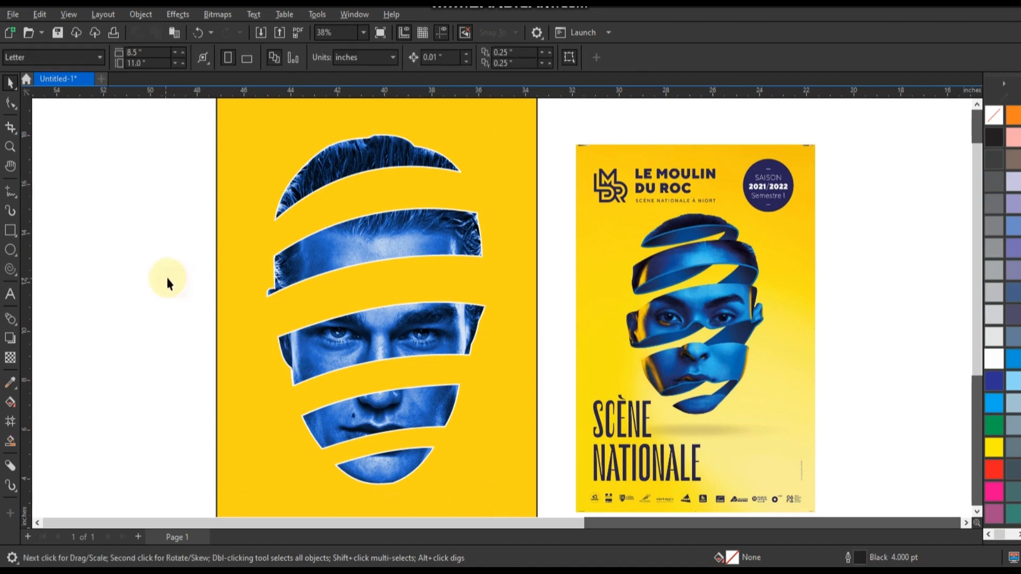
- Draw an ellipse about 5.96 by 1.81 inches over the forehead strip and tilt it by about 19 degrees
click(11, 249)
drag(298, 215, 441, 262)
click(10, 82)
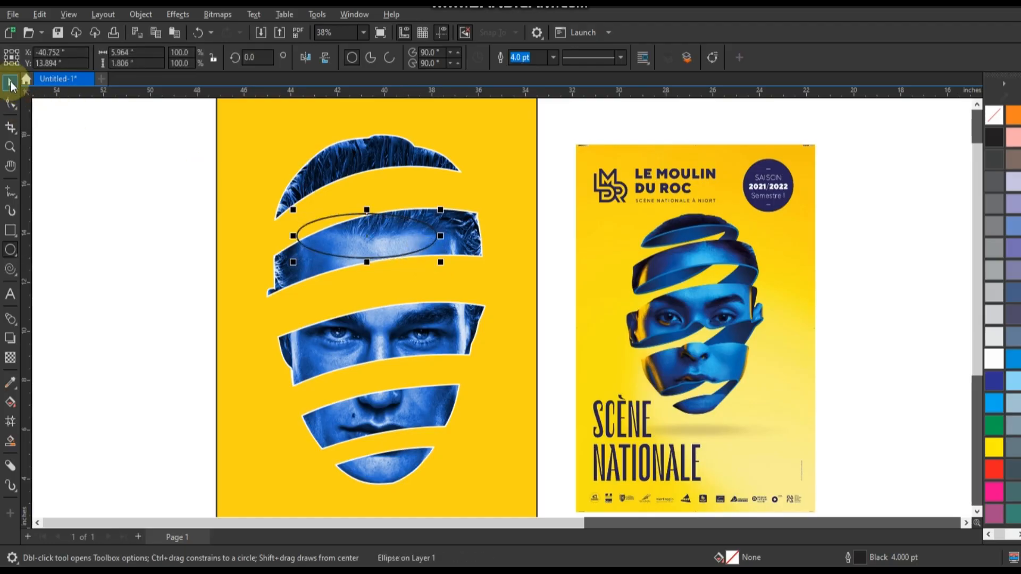
click(358, 233)
drag(443, 264, 439, 237)
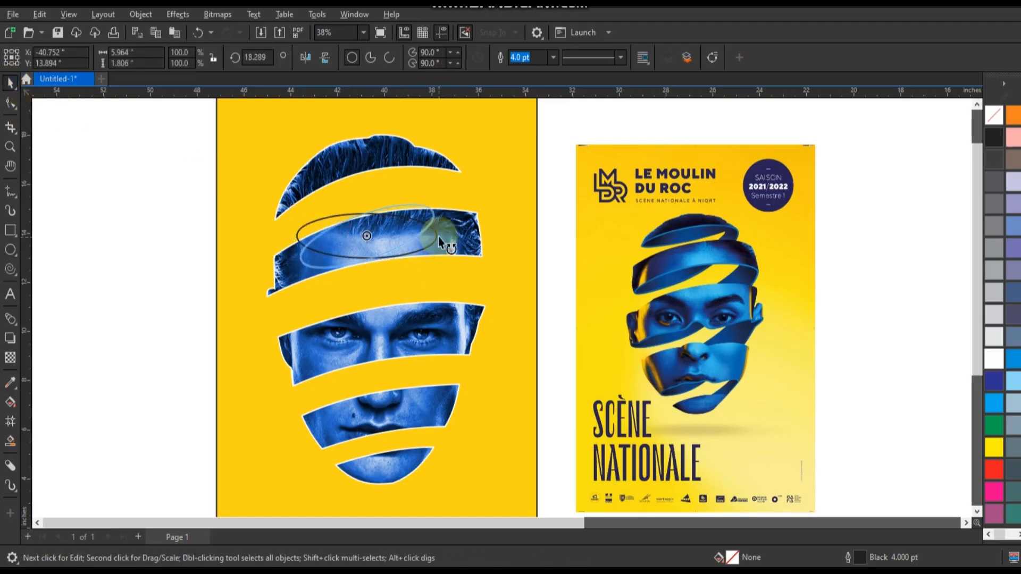
click(381, 188)
drag(382, 187, 386, 189)
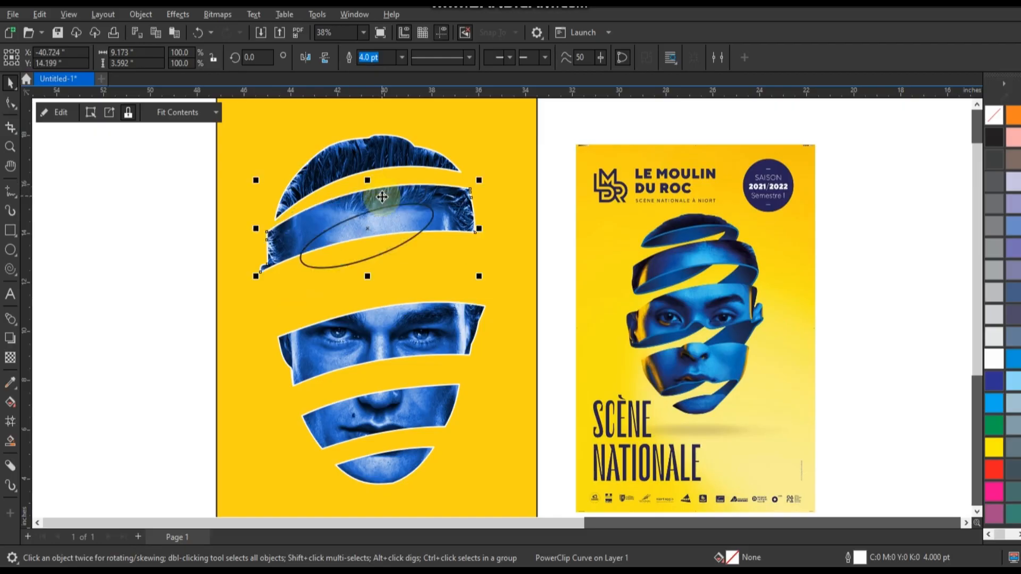
key(ctrl+z)
- Fit the tilted ellipse under the hair strip's lower edge and place resized copies under the next three strips
drag(412, 231, 387, 187)
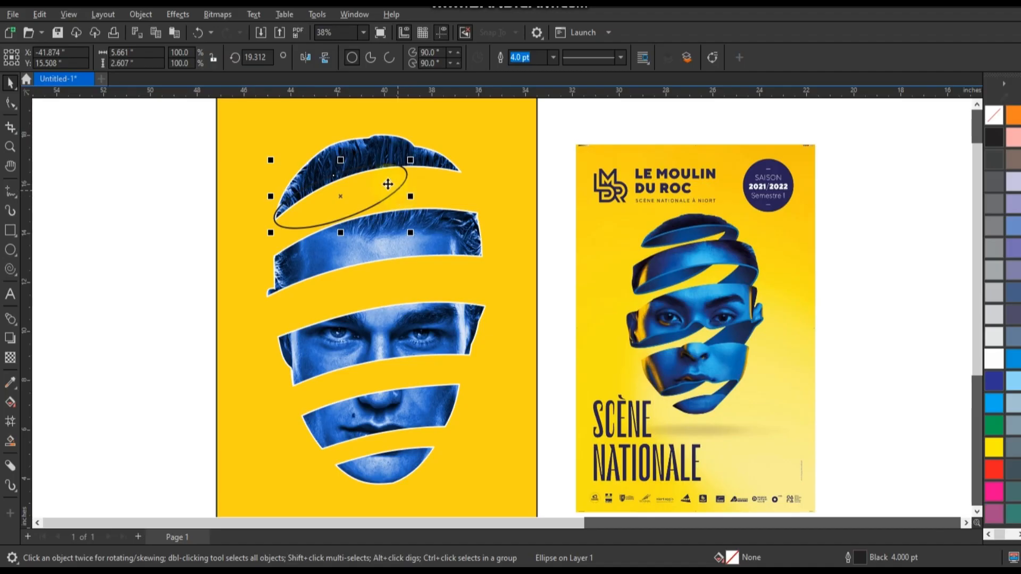
drag(411, 197, 416, 416)
click(425, 190)
click(425, 182)
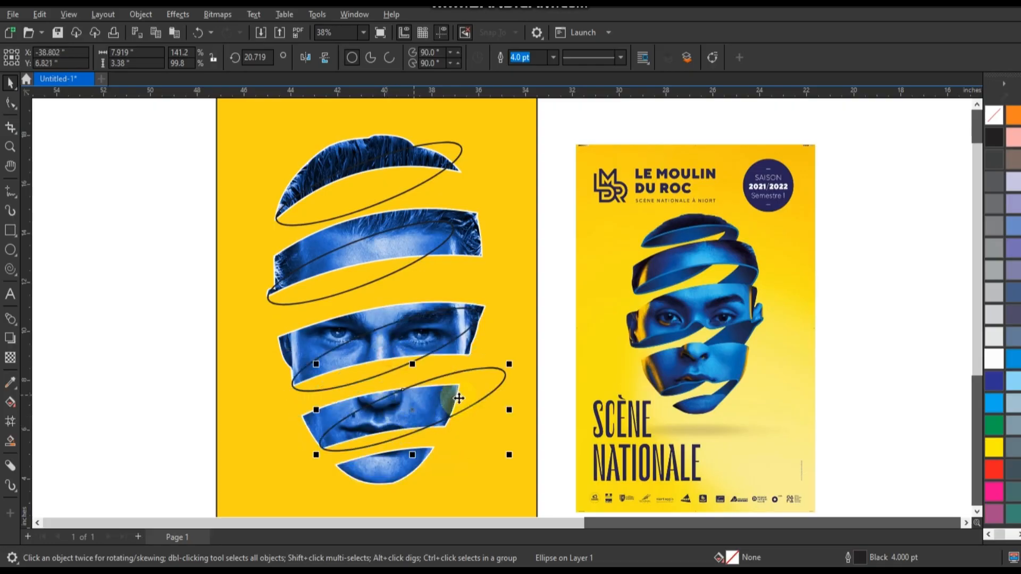
- Smart-fill the enclosed parts of the four ellipses below the strips' lower edges with blue #336699
click(10, 441)
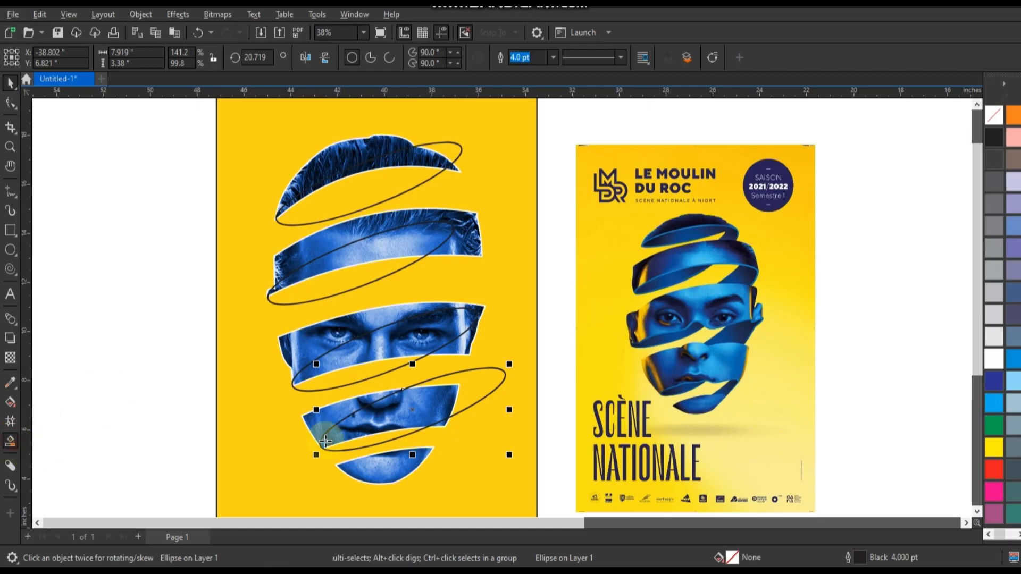
click(369, 442)
click(351, 375)
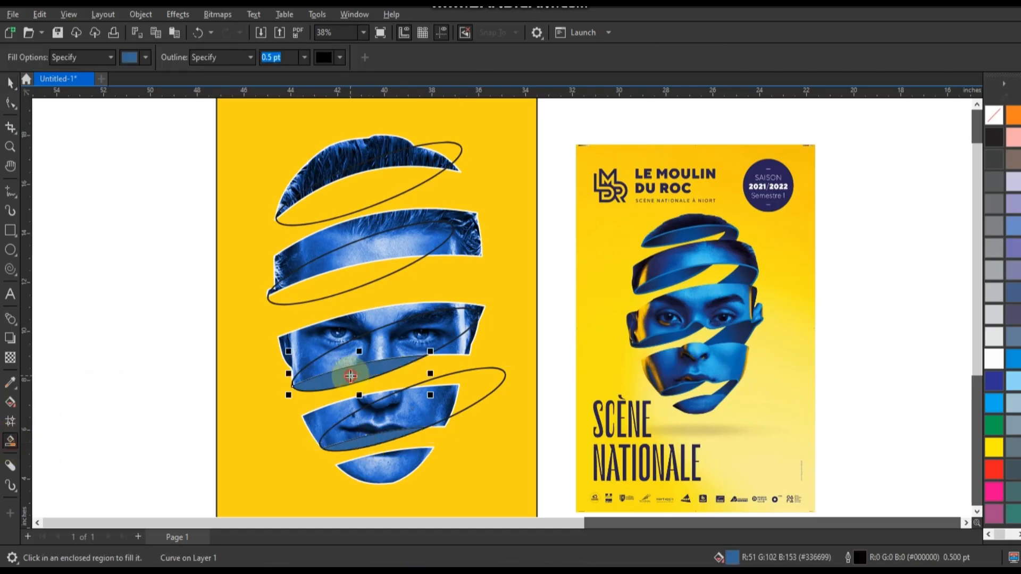
click(337, 285)
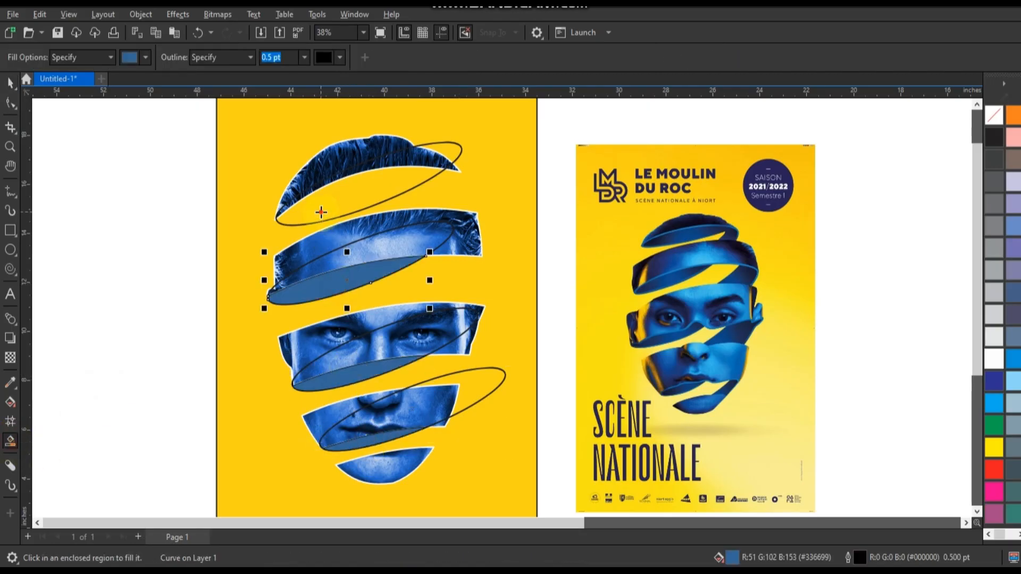
click(321, 212)
- Delete the four construction ellipses and keep the filled shapes below the strips
click(10, 83)
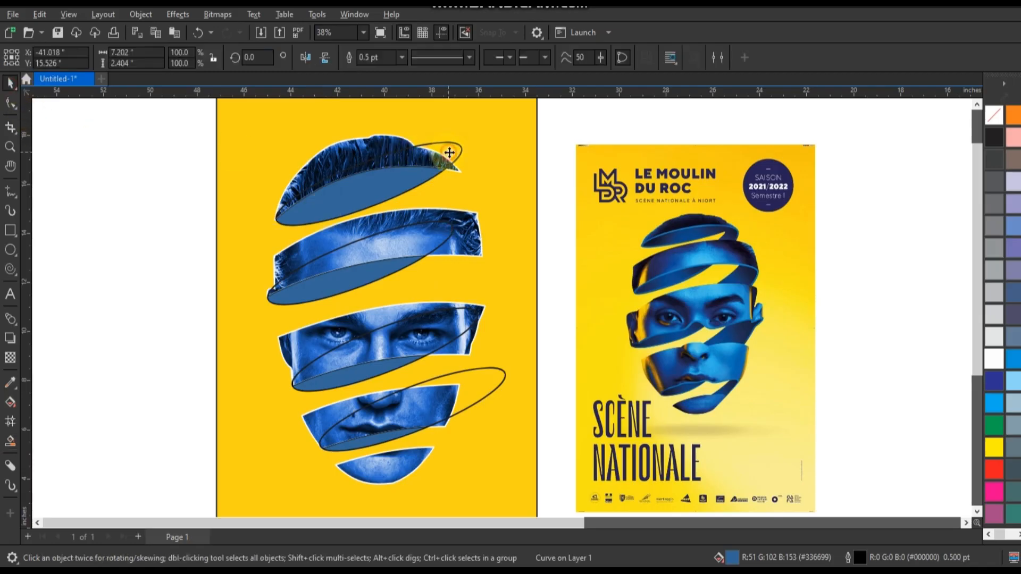
key(Delete)
click(482, 369)
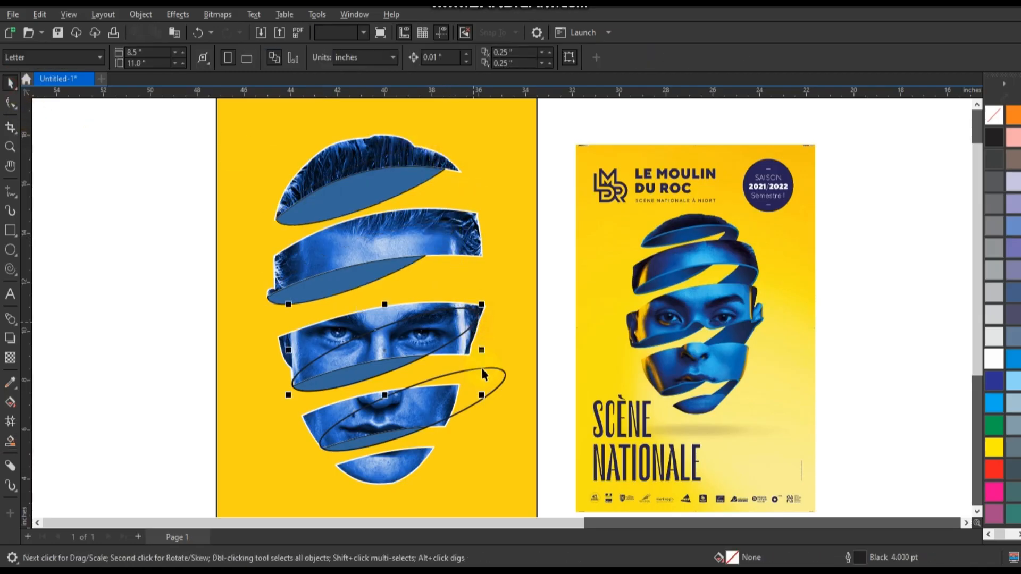
key(Delete)
click(484, 373)
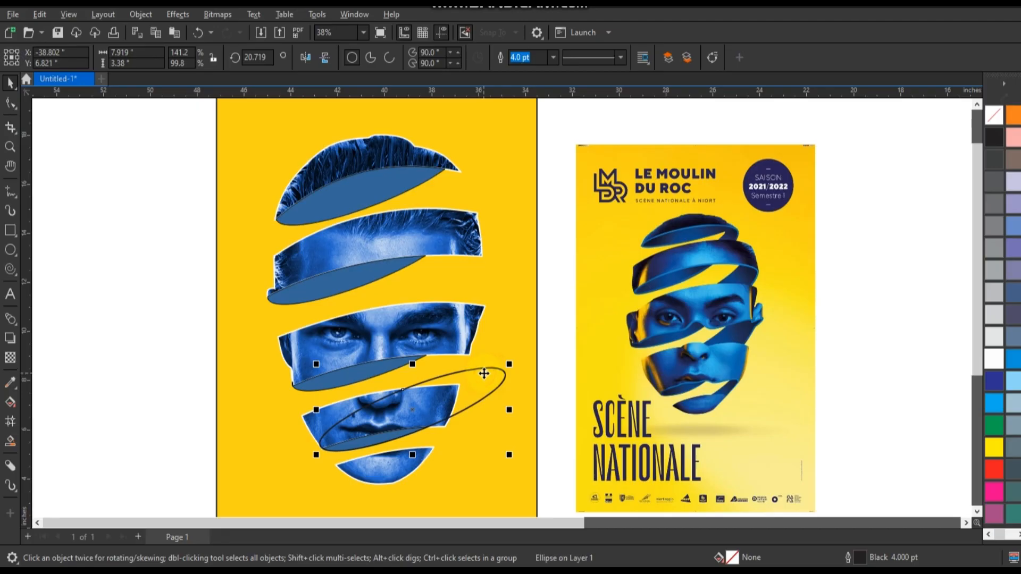
key(Delete)
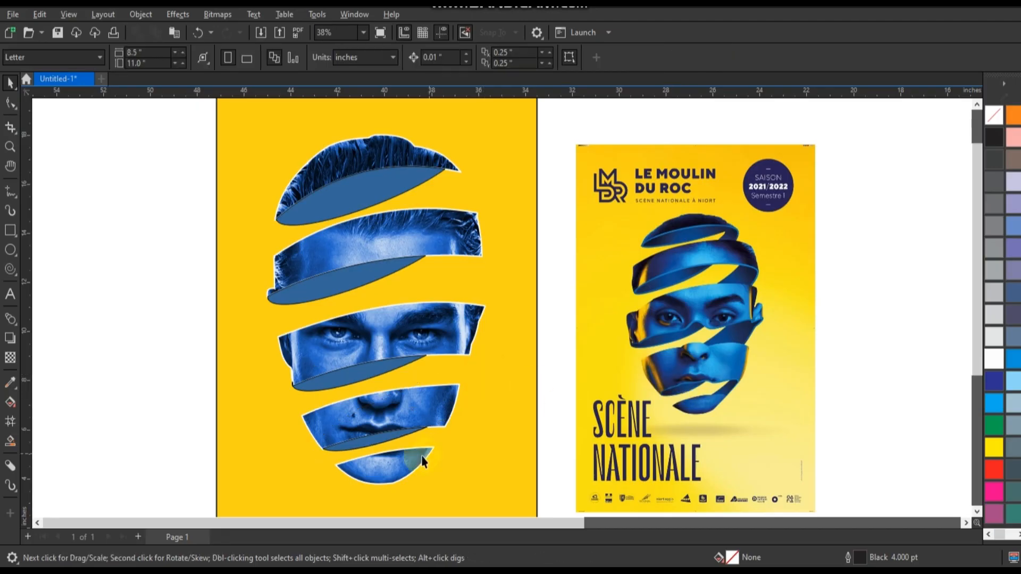
- Recolour the four filled shapes below the strips black
click(382, 444)
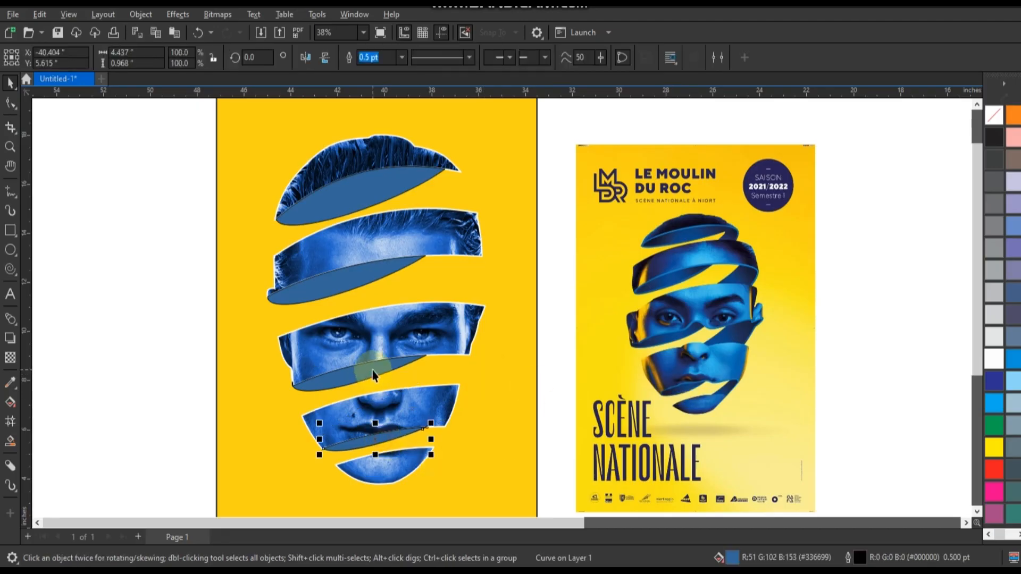
shift+click(353, 206)
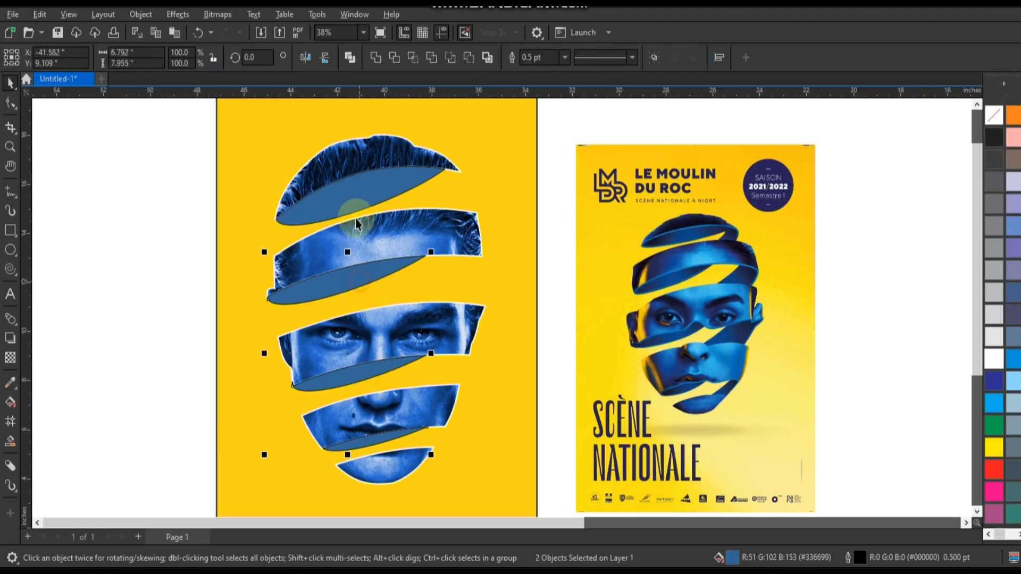
shift+click(353, 205)
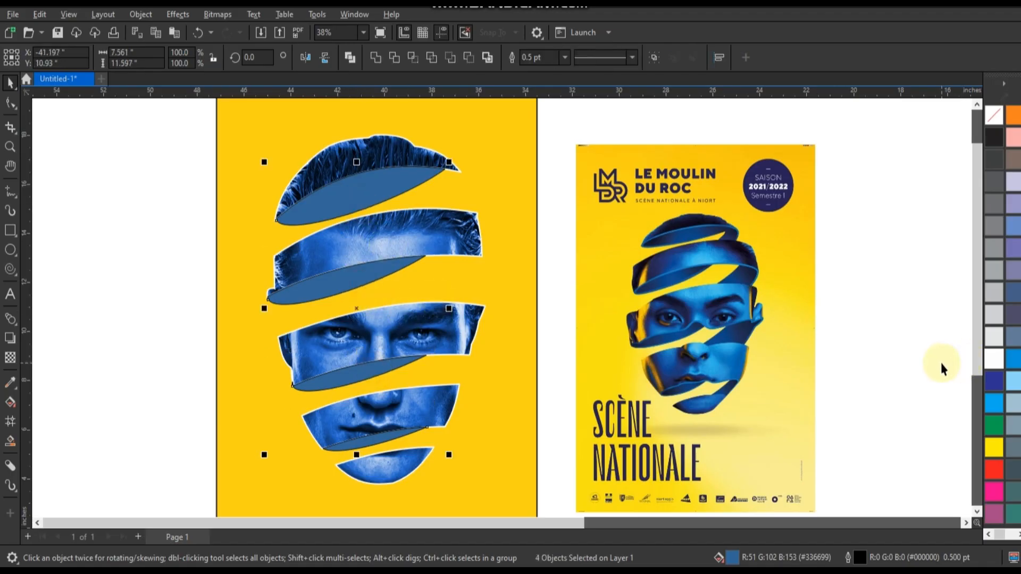
click(995, 139)
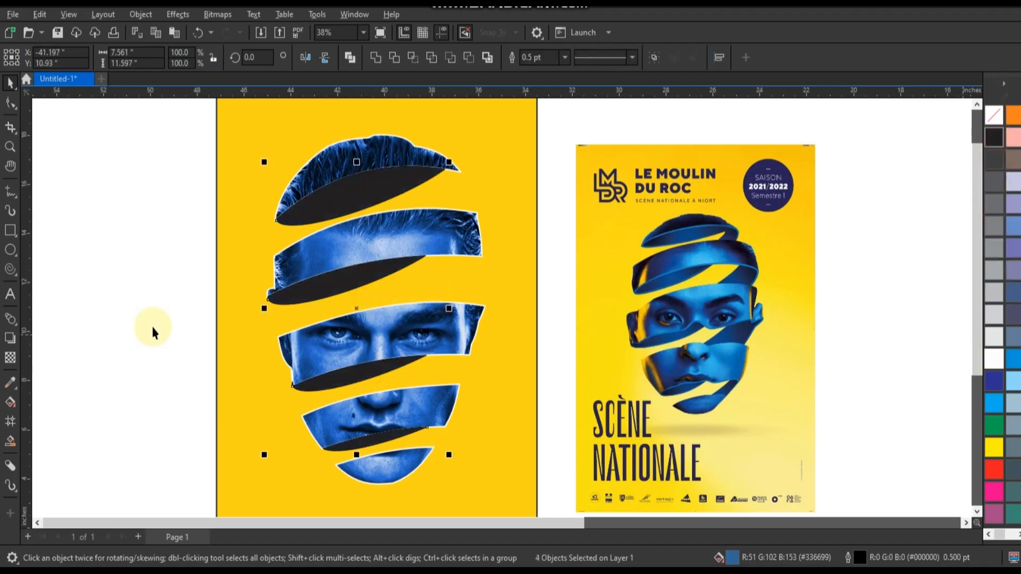
click(158, 322)
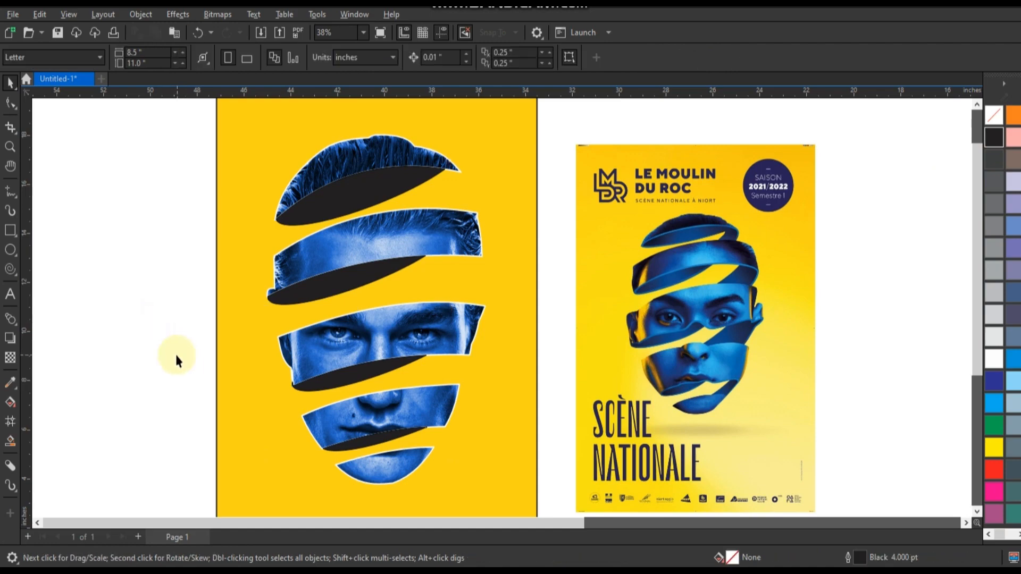
- Draw a closed four-cornered shape from the hair strip's right end down onto the forehead strip
click(8, 153)
drag(221, 148, 812, 393)
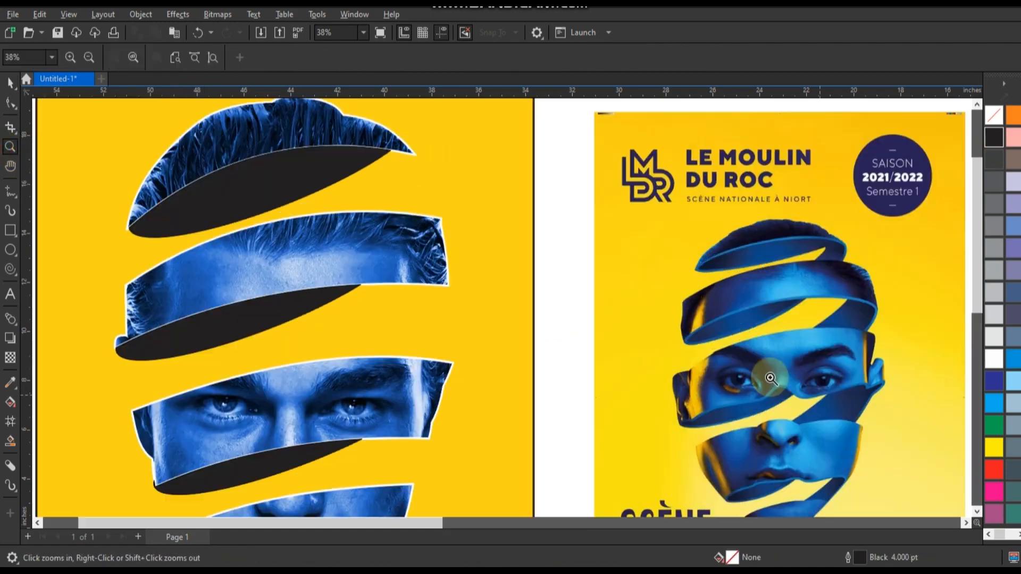
click(10, 193)
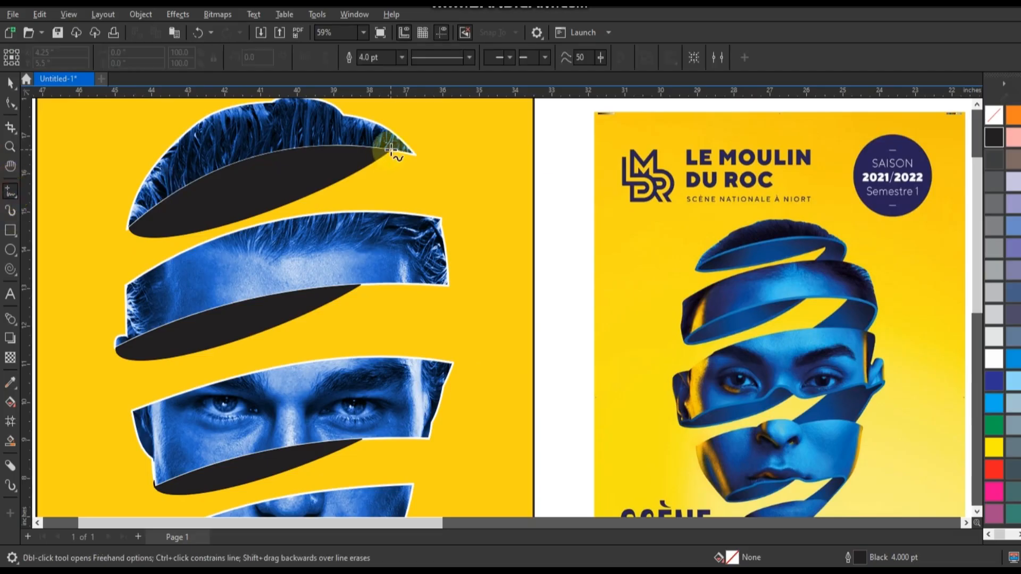
click(391, 151)
double_click(264, 253)
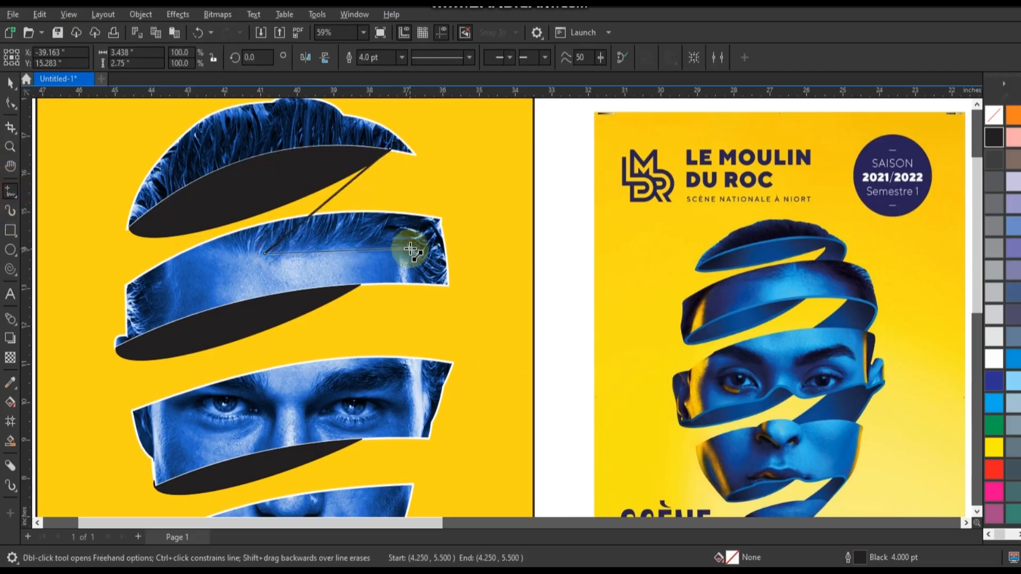
double_click(410, 248)
double_click(417, 155)
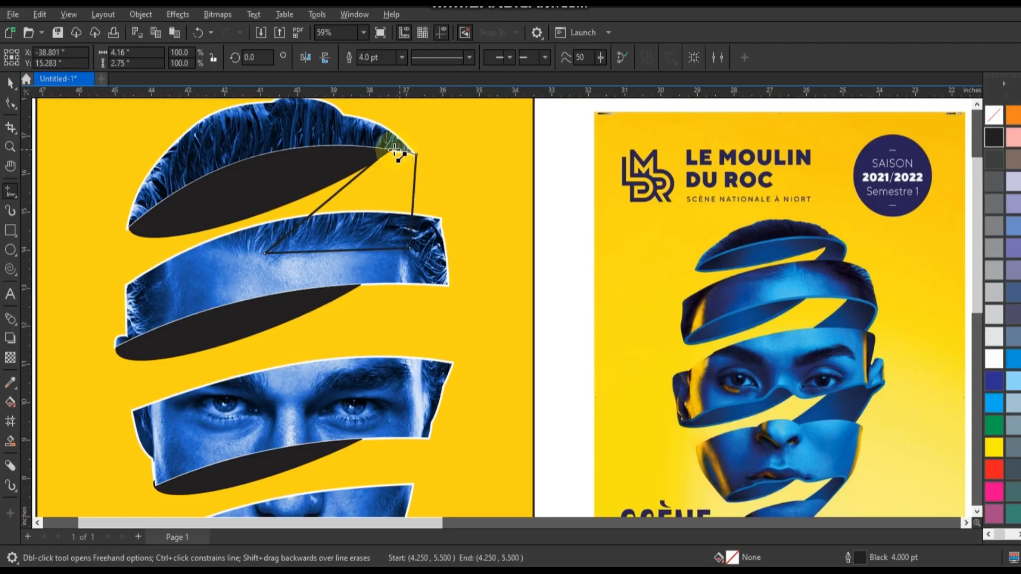
click(391, 151)
- Curve both long sides of the four-cornered shape into a ribbon bend and align its upper corners with the hair strip's right end
click(9, 101)
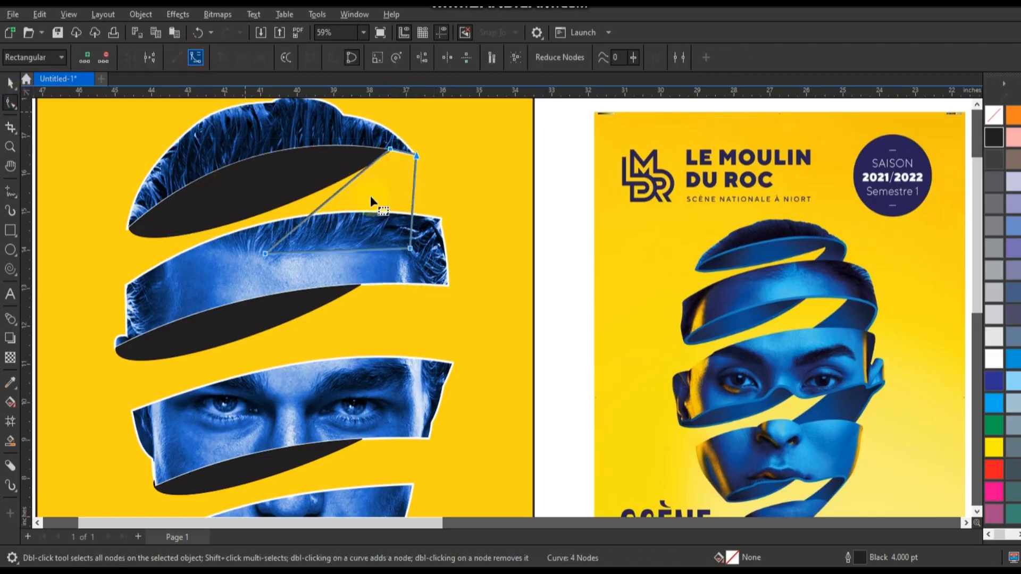
click(412, 248)
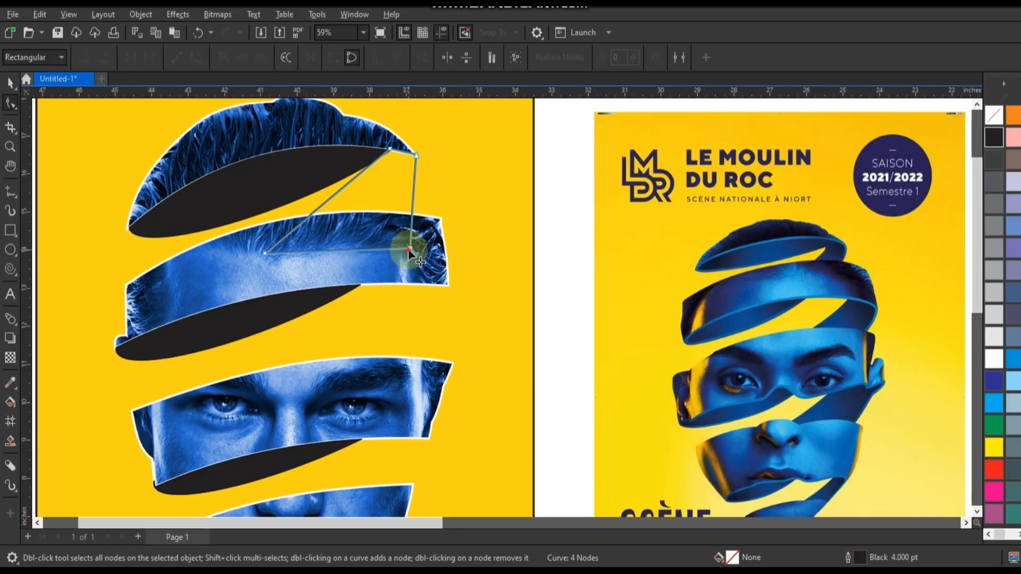
mouse_move(407, 248)
mouse_down()
mouse_move(336, 242)
mouse_move(349, 218)
mouse_move(406, 228)
mouse_move(430, 174)
mouse_move(413, 153)
mouse_move(436, 175)
mouse_up()
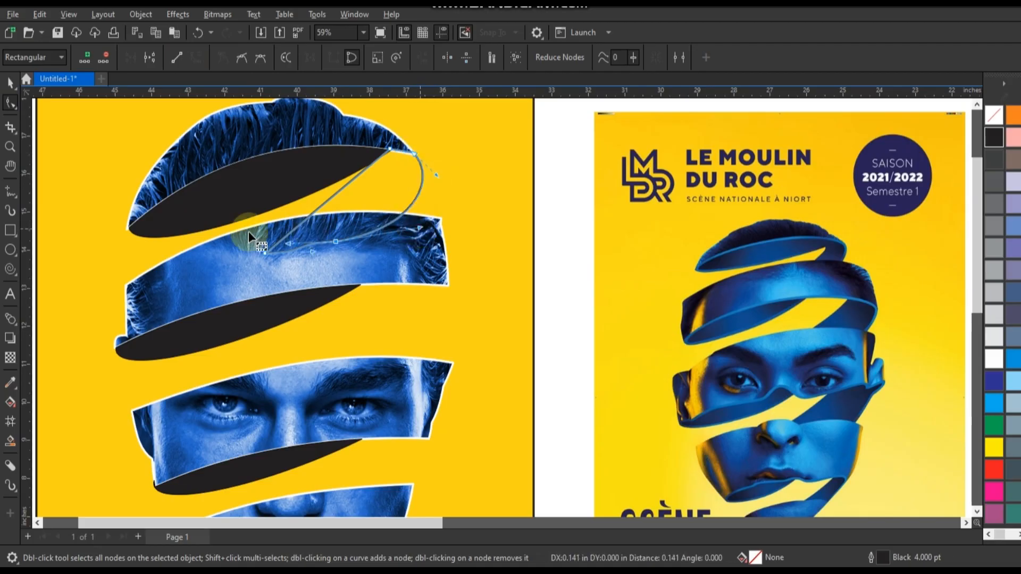
click(350, 184)
drag(356, 191, 349, 223)
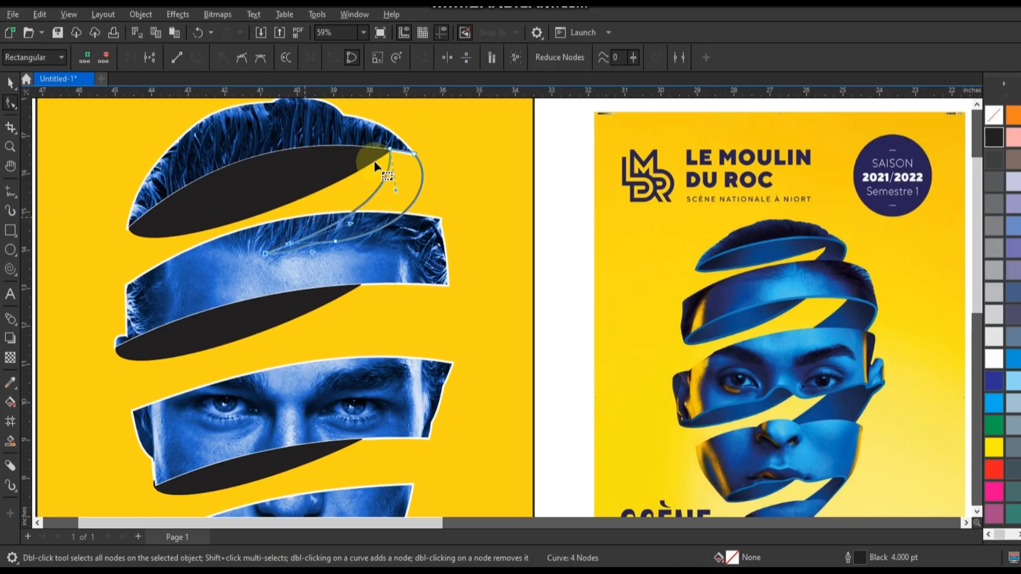
drag(390, 149, 377, 149)
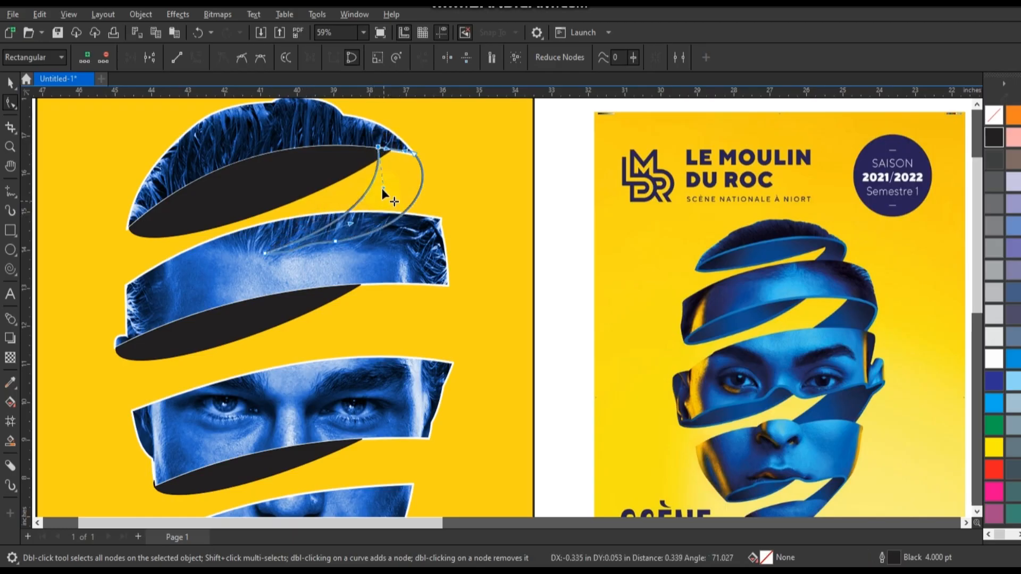
drag(382, 188, 398, 192)
drag(377, 147, 374, 143)
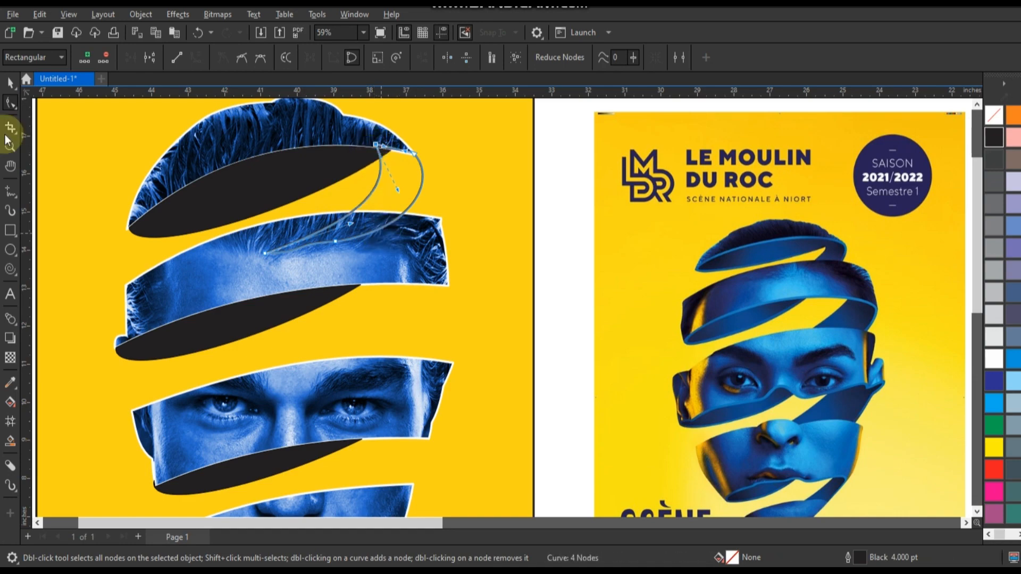
- Place a copy of the ribbon bend between the forehead and eye strips and enlarge it to about 121.5%
click(10, 82)
drag(384, 198, 411, 315)
drag(423, 279, 470, 257)
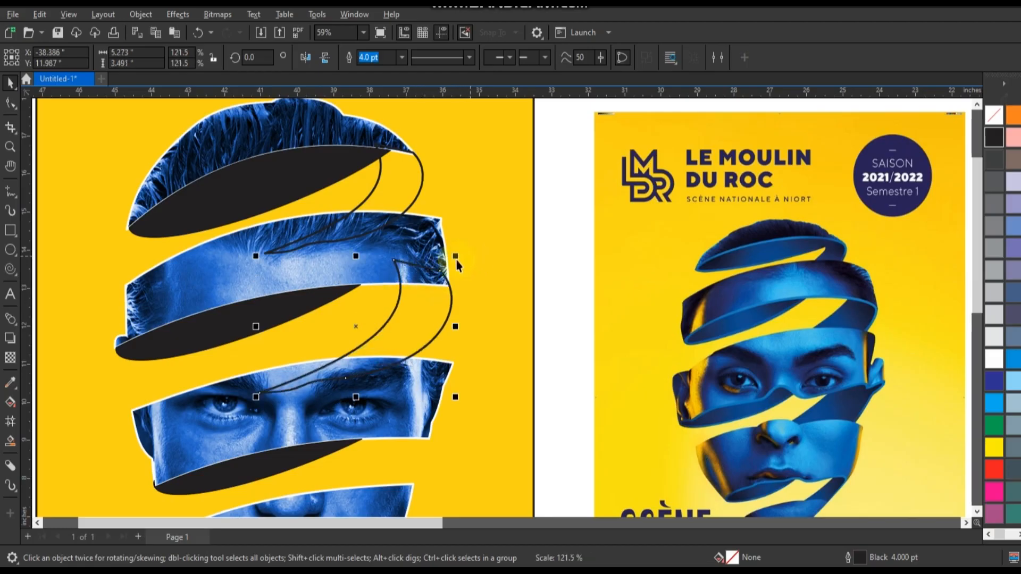
- Adjust the copied bend's nodes and curves so it joins the forehead strip's right end to the eye strip
click(10, 103)
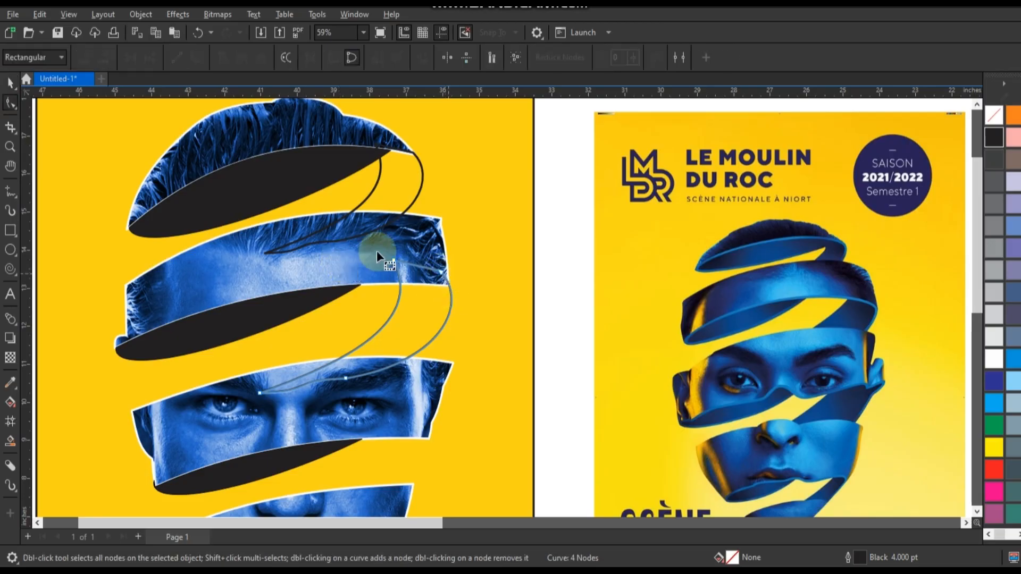
mouse_move(372, 248)
mouse_down()
mouse_move(411, 277)
mouse_move(399, 267)
mouse_up()
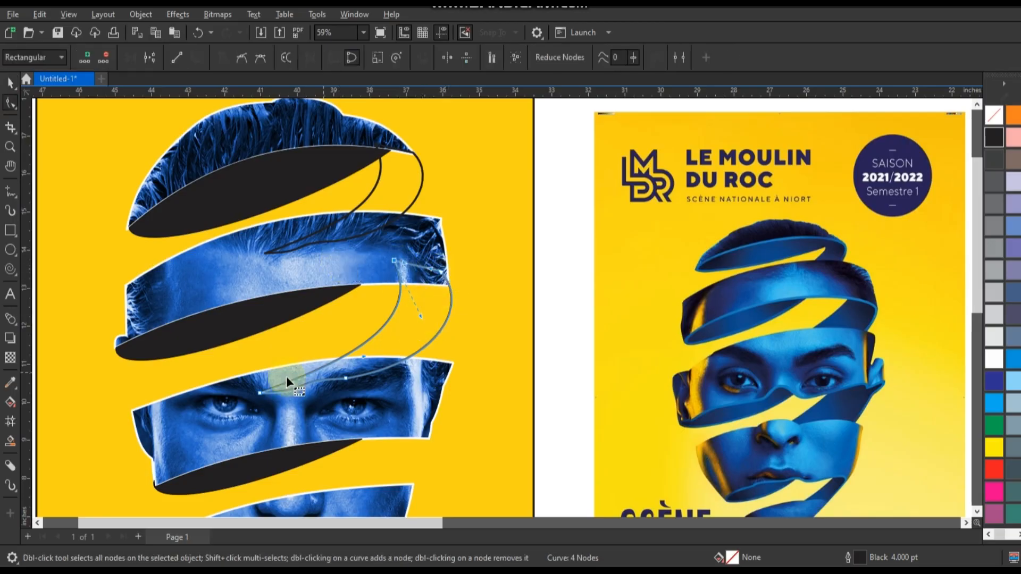
drag(258, 391, 235, 391)
drag(344, 380, 350, 386)
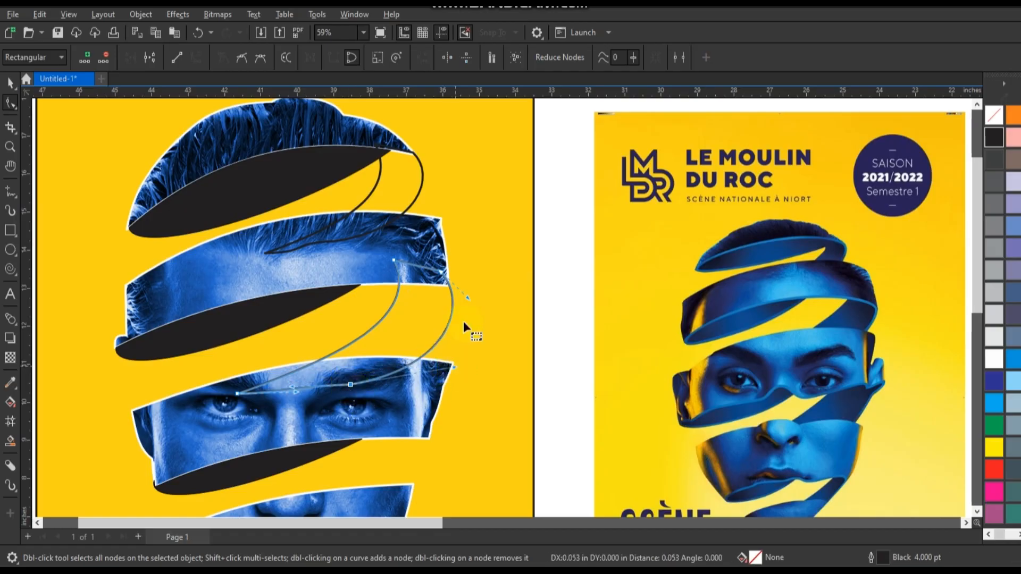
drag(469, 300, 463, 301)
drag(394, 262, 395, 265)
drag(421, 323, 423, 321)
mouse_move(412, 363)
mouse_down()
mouse_move(406, 369)
mouse_move(410, 351)
mouse_up()
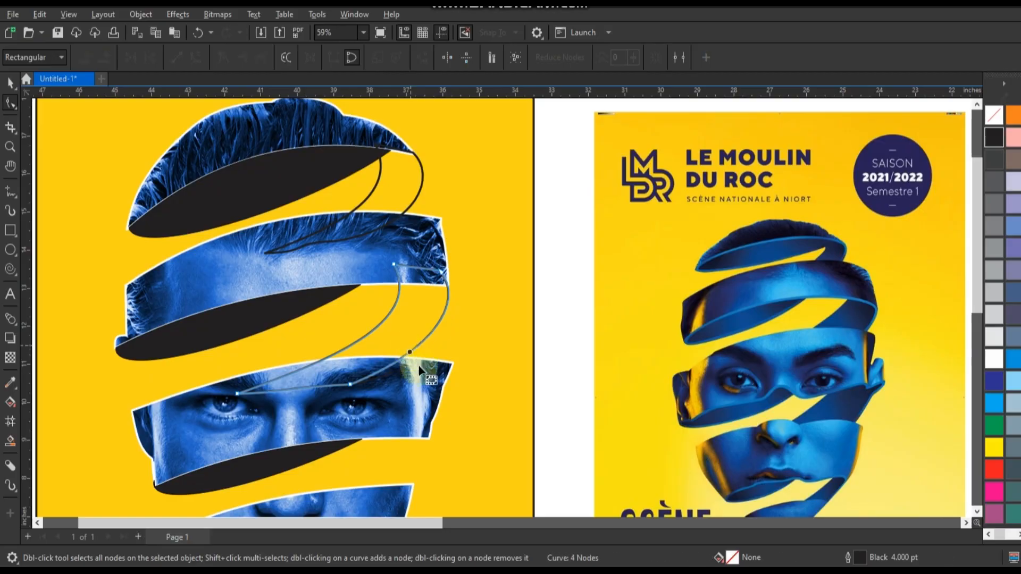
- Place copies of the ribbon bend at the two lower gaps, scaling the one between the mouth and chin strips to about 54.7%
click(11, 83)
scroll(433, 252, down, 1)
mouse_move(420, 294)
mouse_down()
mouse_move(405, 400)
mouse_move(388, 401)
mouse_move(382, 429)
mouse_move(397, 420)
mouse_move(367, 445)
mouse_move(390, 445)
mouse_up()
scroll(397, 282, down, 1)
key(shift+F2)
scroll(374, 297, down, 1)
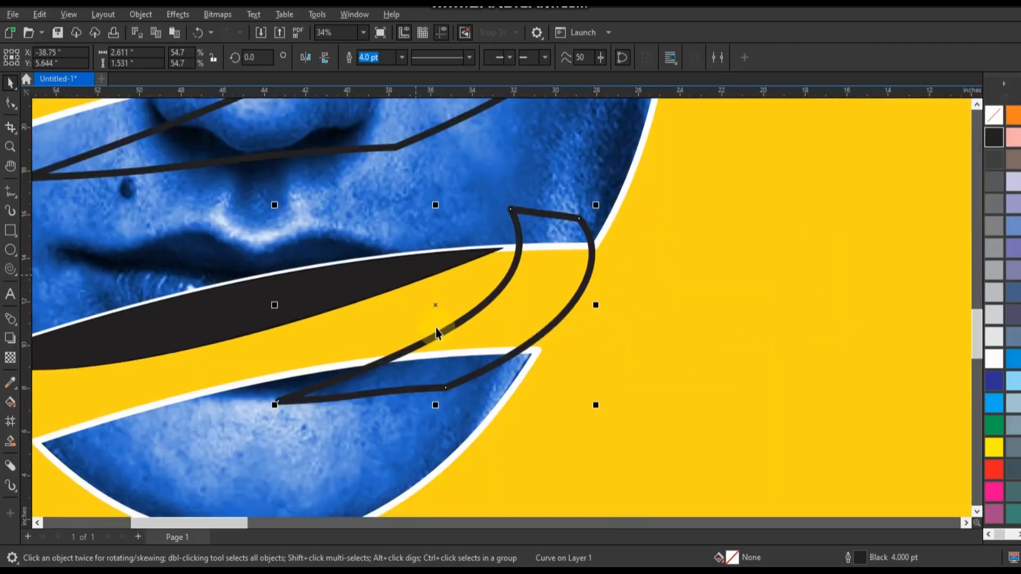
- Stretch the ribbon bend between the mouth and chin strips vertically to 66.8% and nudge it slightly right to meet the strip ends
click(506, 331)
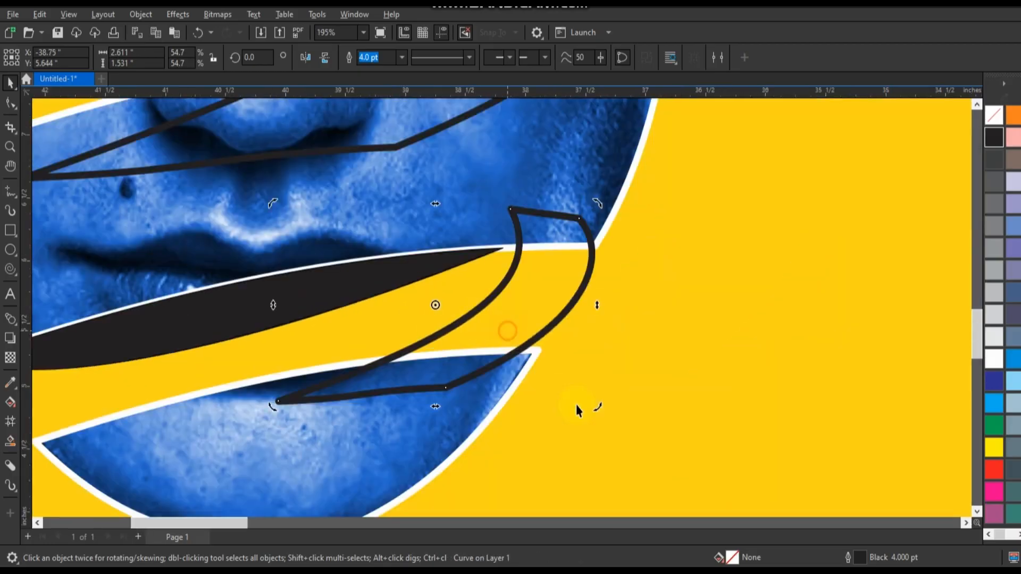
click(523, 259)
drag(433, 205, 436, 180)
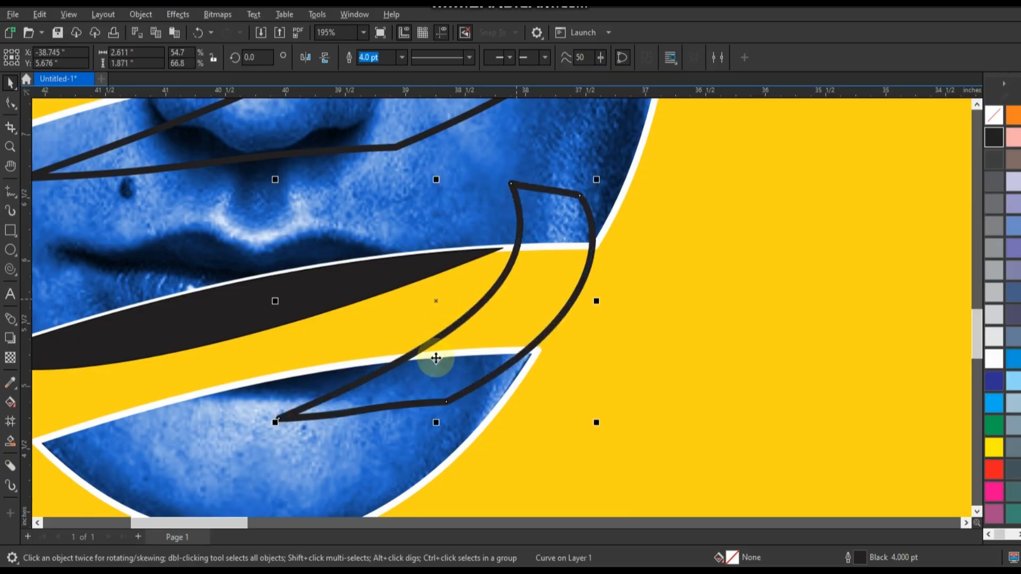
scroll(437, 357, down, 1)
drag(481, 343, 484, 343)
scroll(470, 342, down, 1)
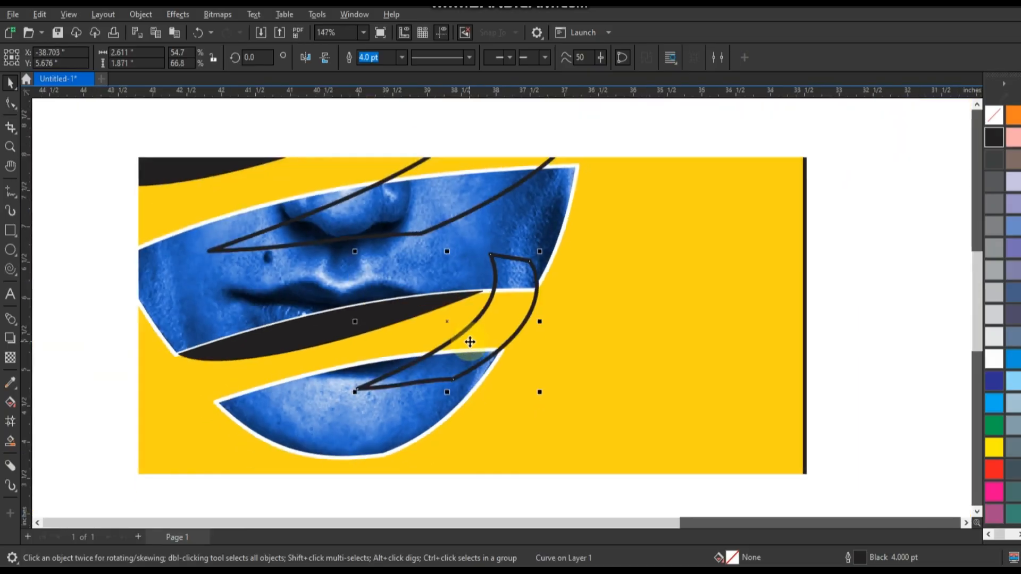
- Smart-fill the visible part of each of the four ribbon bends with blue #336699 and a 0.5 pt black outline
scroll(470, 342, down, 5)
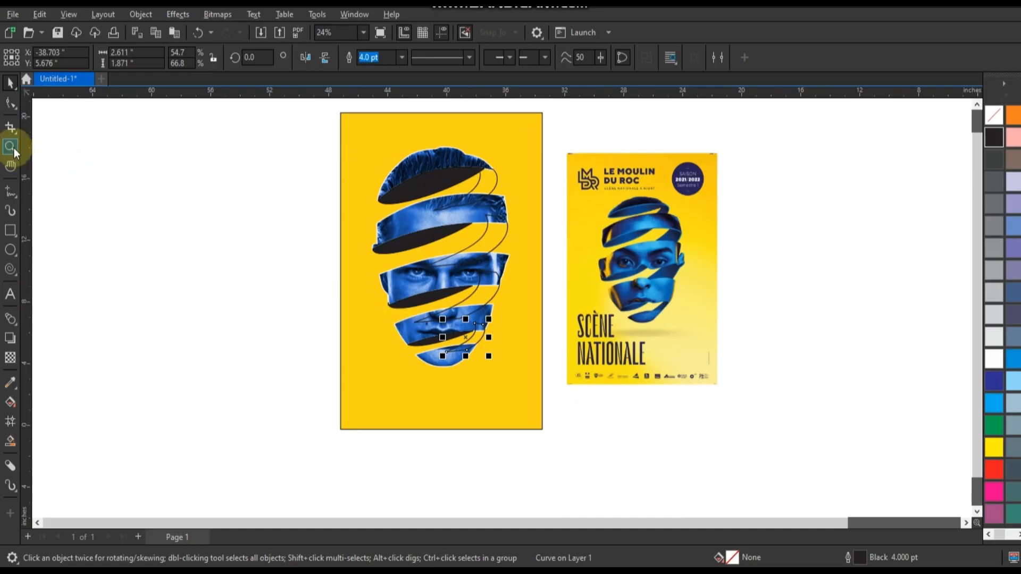
click(11, 146)
drag(379, 141, 711, 396)
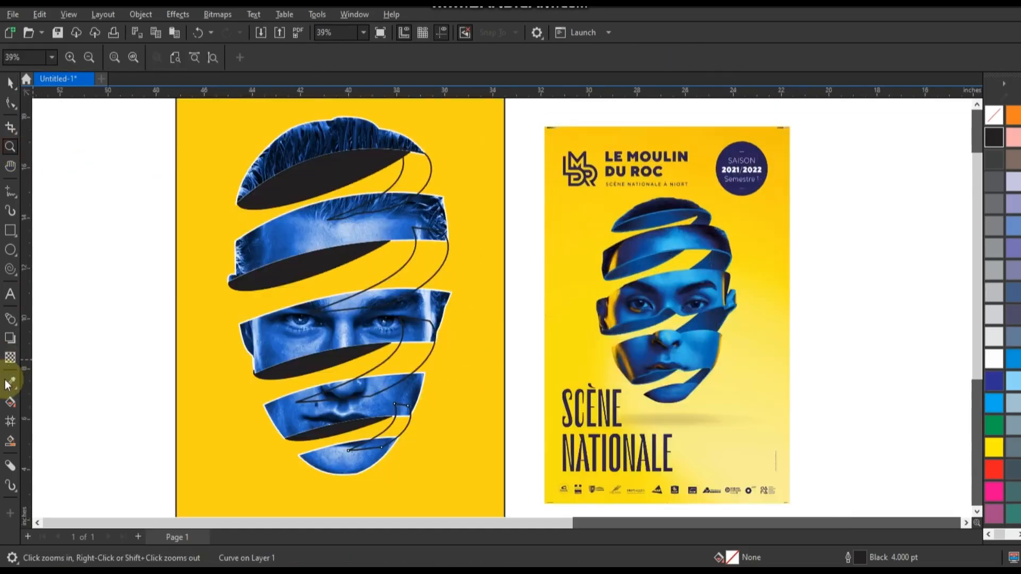
click(10, 441)
click(396, 422)
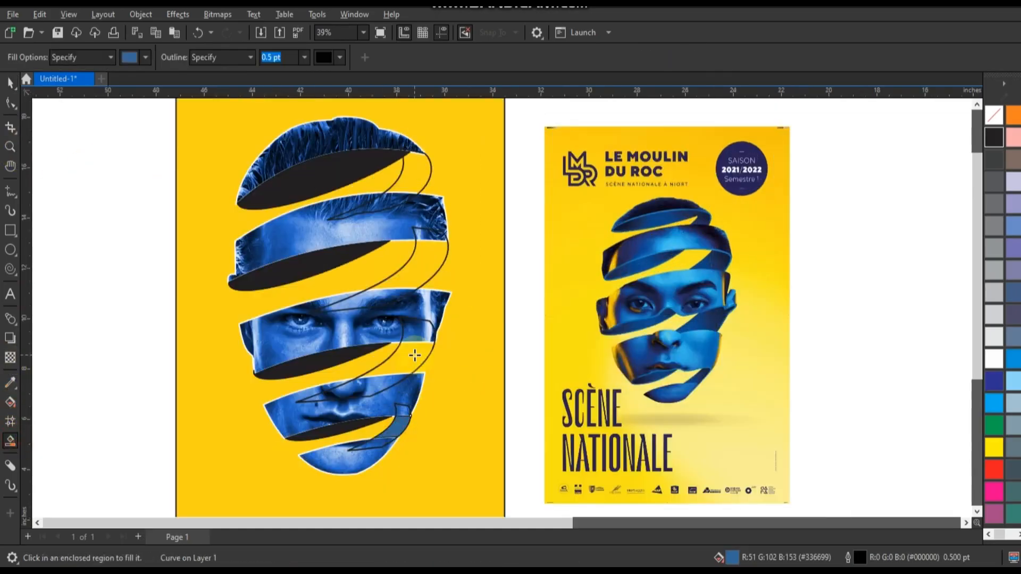
click(415, 355)
click(426, 274)
click(407, 189)
- Delete the four original ribbon bend outlines, keeping only the filled pieces in the gaps between strips
click(8, 85)
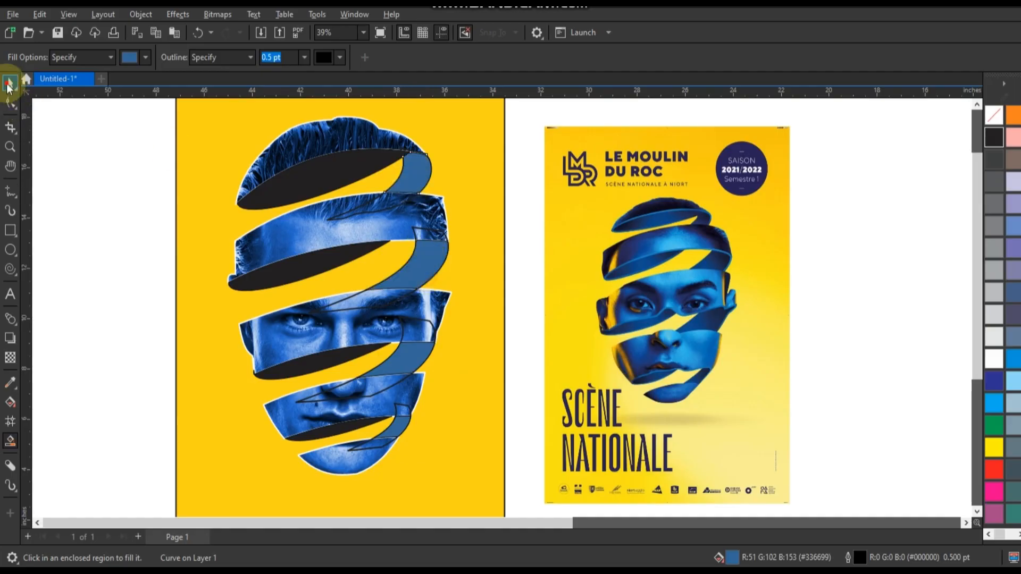
click(347, 214)
key(Delete)
click(354, 303)
key(Delete)
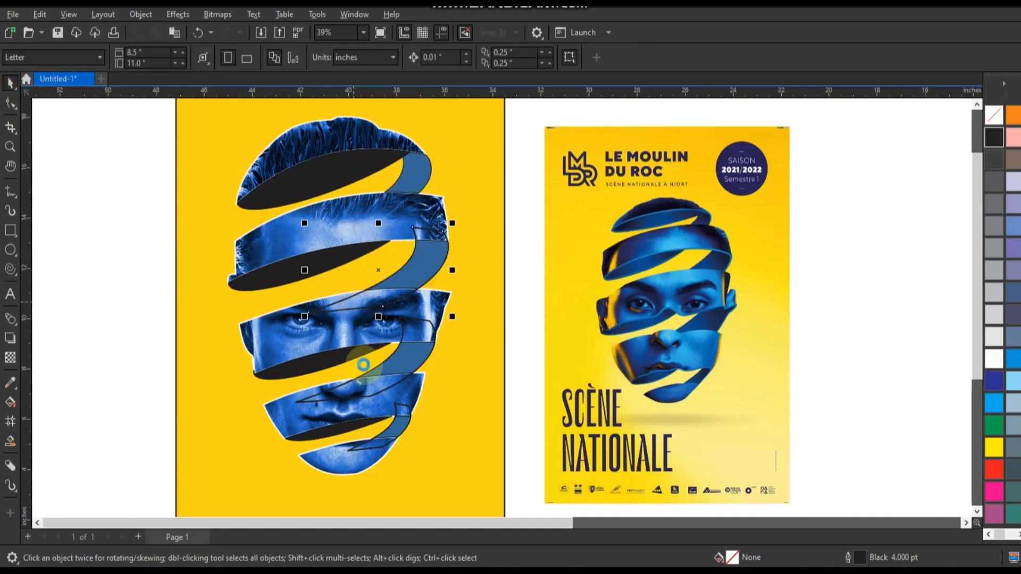
click(348, 397)
key(Delete)
click(360, 449)
key(Delete)
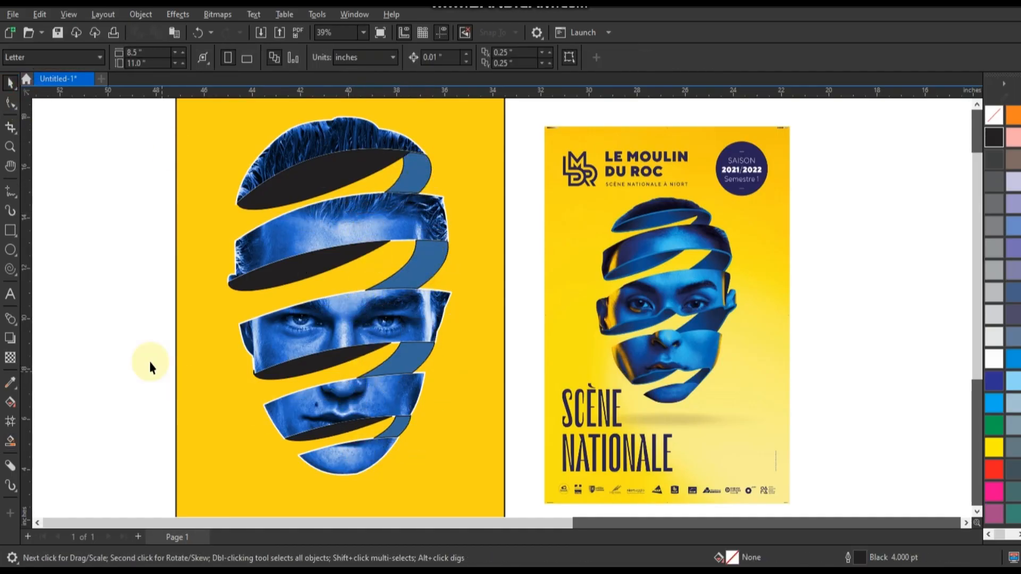
click(130, 118)
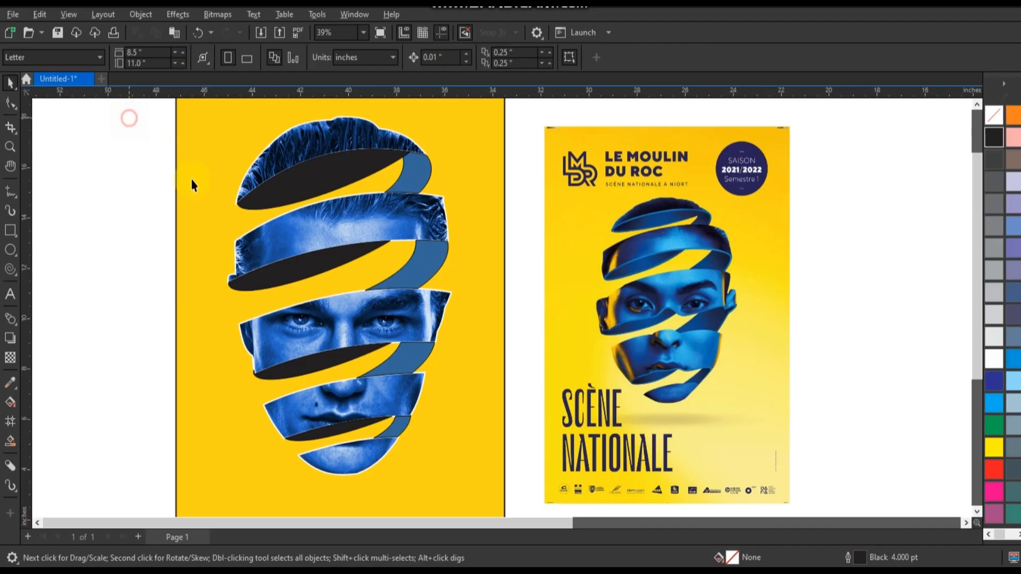
- Fill all the inner surfaces and ribbon bends of the sliced head with black (K:100)
mouse_move(192, 185)
mouse_down()
mouse_move(423, 417)
mouse_move(449, 479)
mouse_move(471, 488)
mouse_move(457, 484)
mouse_up()
click(995, 142)
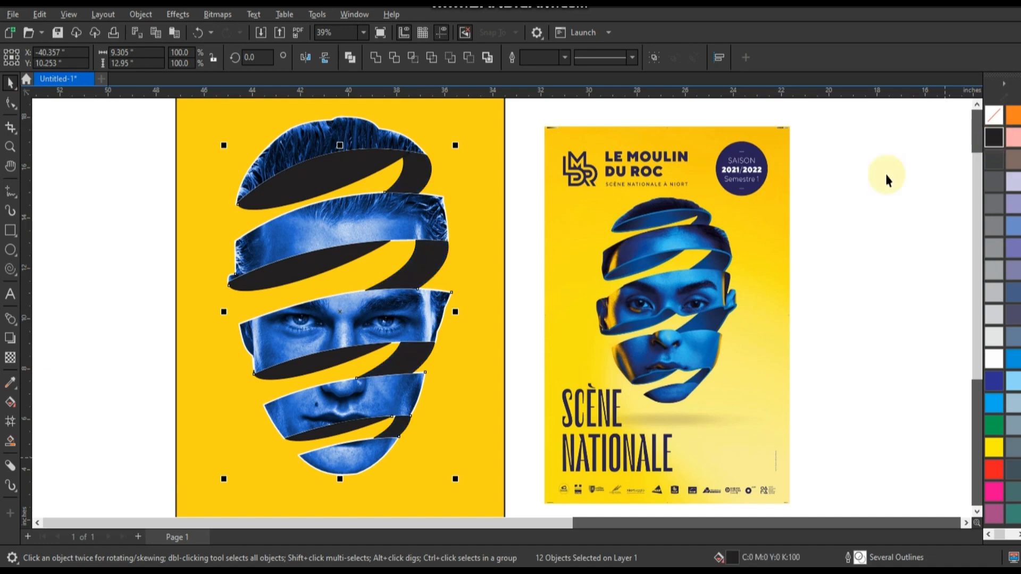
click(149, 346)
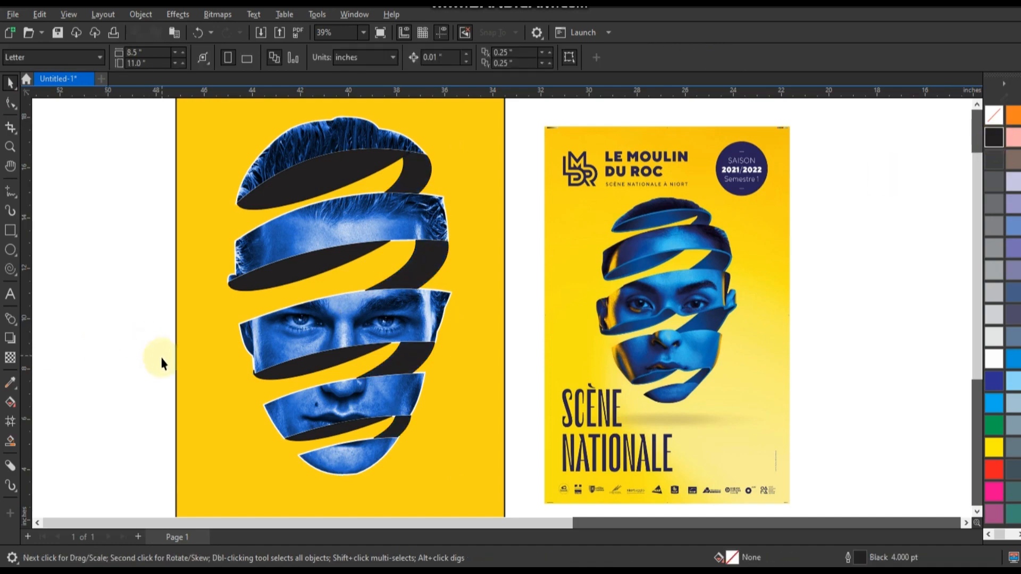
- Remove the outlines from all the strips, inner surfaces and ribbon bends of the head
scroll(332, 343, down, 1)
drag(130, 149, 455, 484)
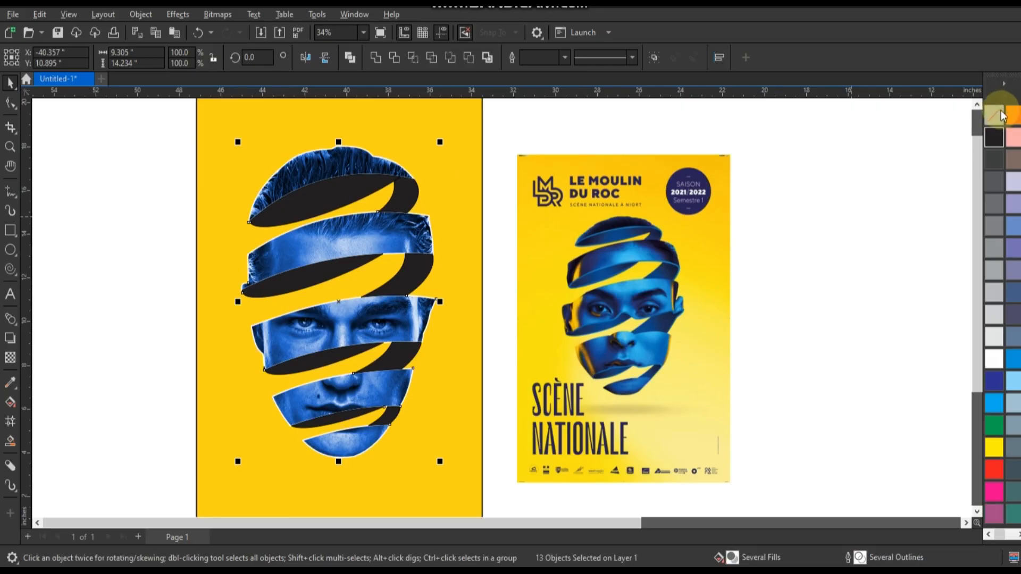
right_click(993, 115)
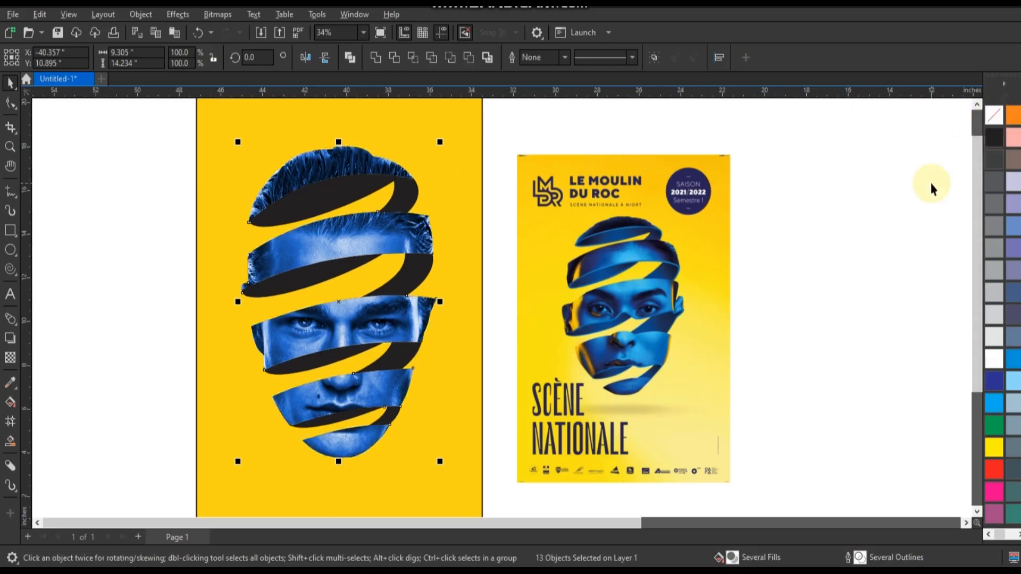
click(932, 187)
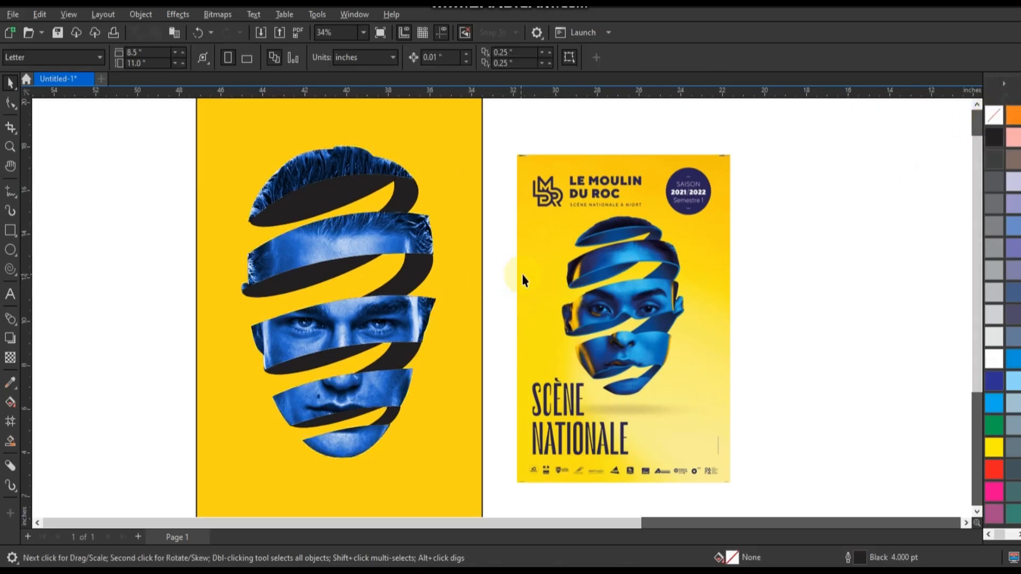
- Recolour the inner surface below the hair strip to C:100 M:100 Y:100 K:100 black and lay a linear black-to-white fountain fill across it
click(321, 203)
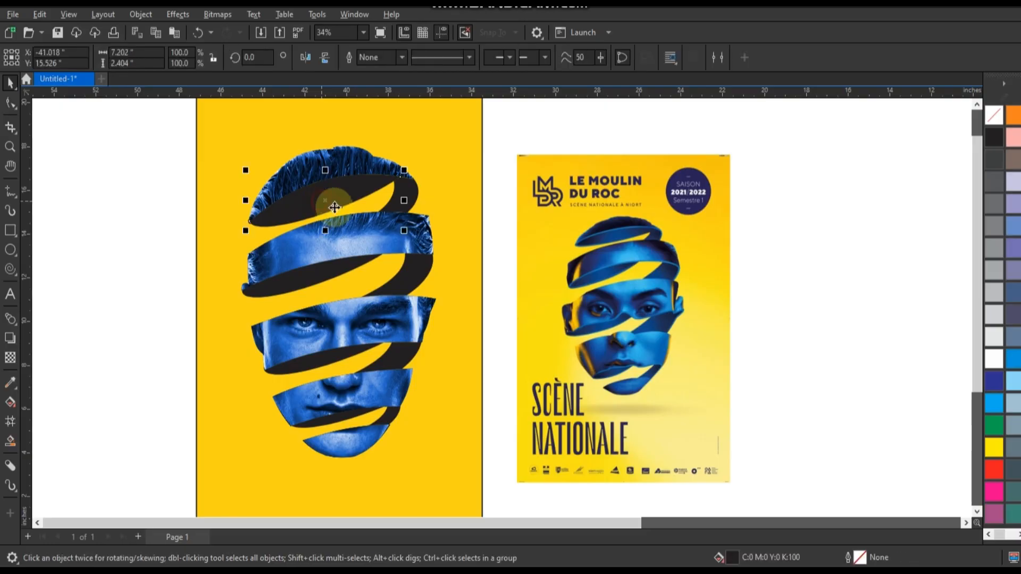
click(994, 381)
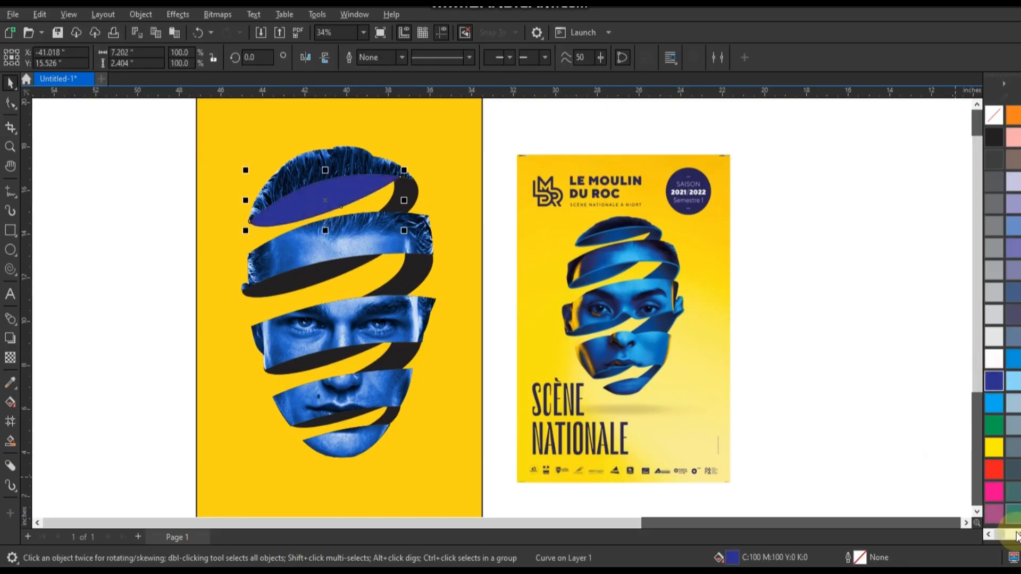
scroll(1014, 319, down, 10)
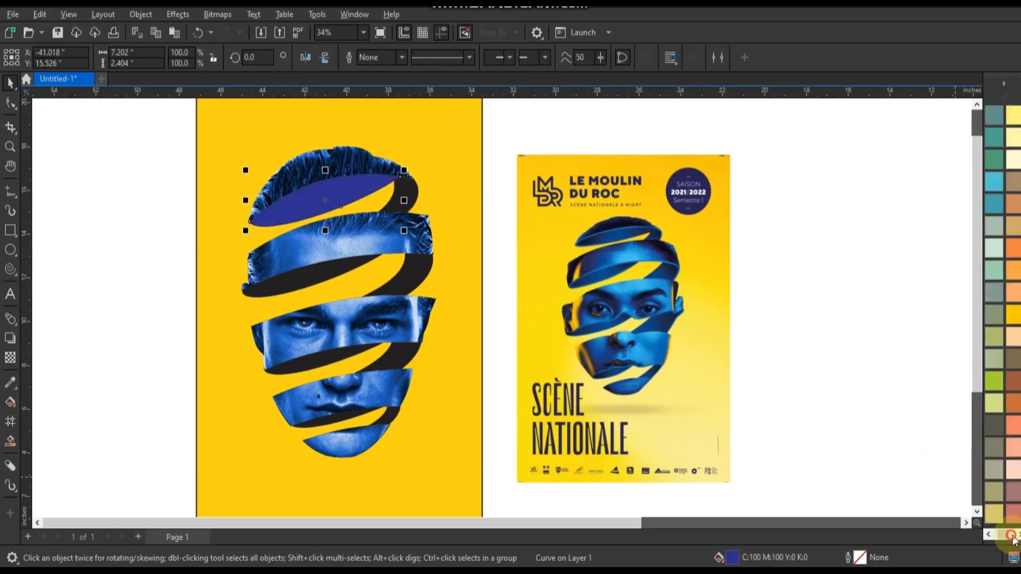
click(1014, 226)
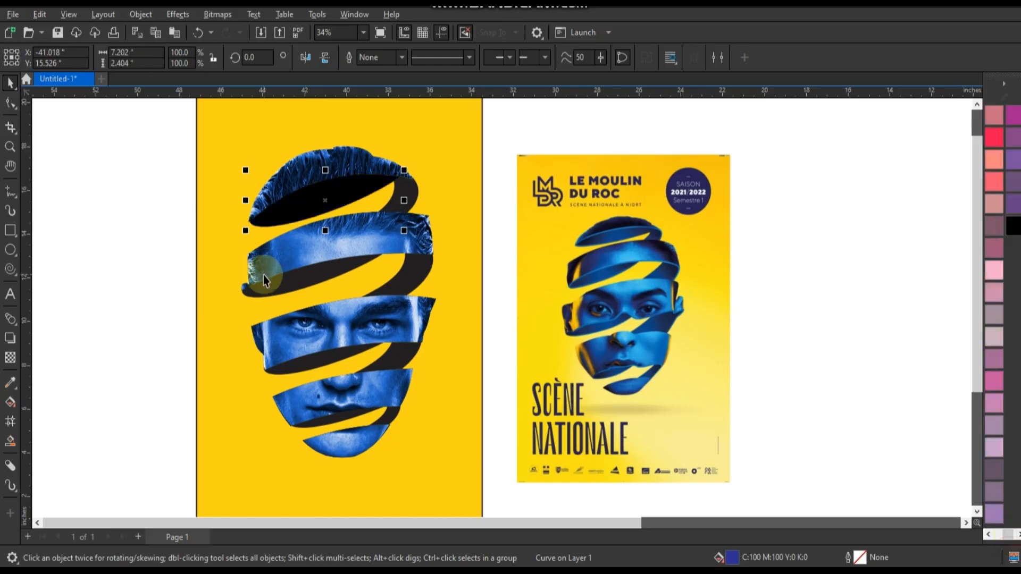
key(g)
drag(298, 193, 353, 207)
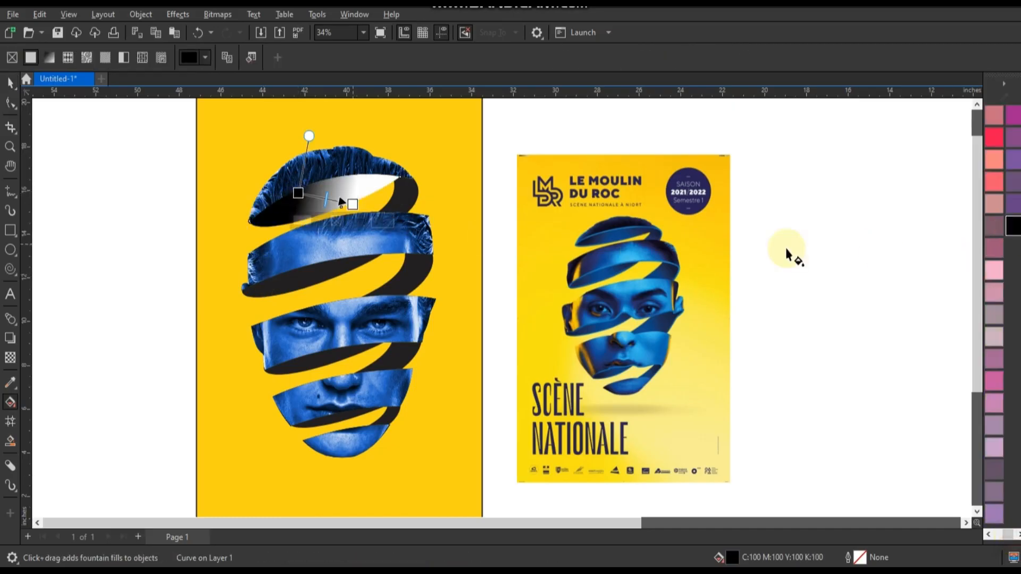
- Set the fountain fill's white end to blue #212EE8 and turn it into an elliptical fill enlarged to cover the whole inner surface
click(351, 205)
click(320, 223)
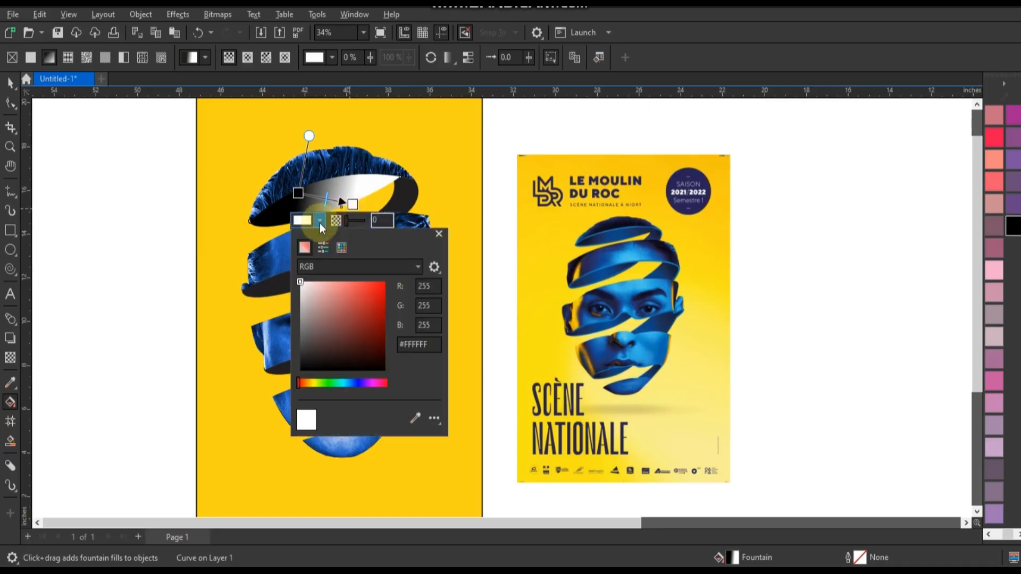
click(356, 383)
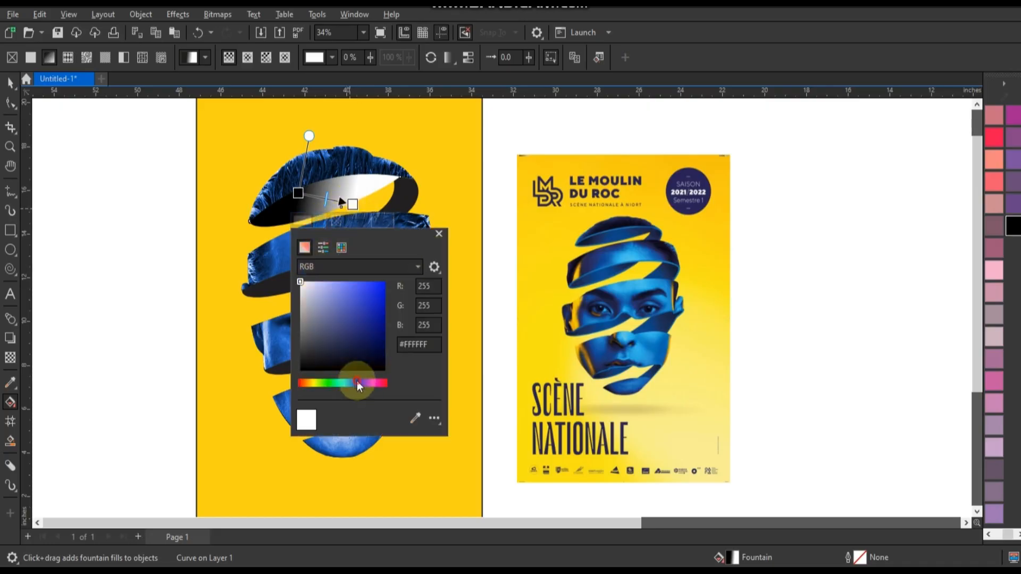
click(373, 291)
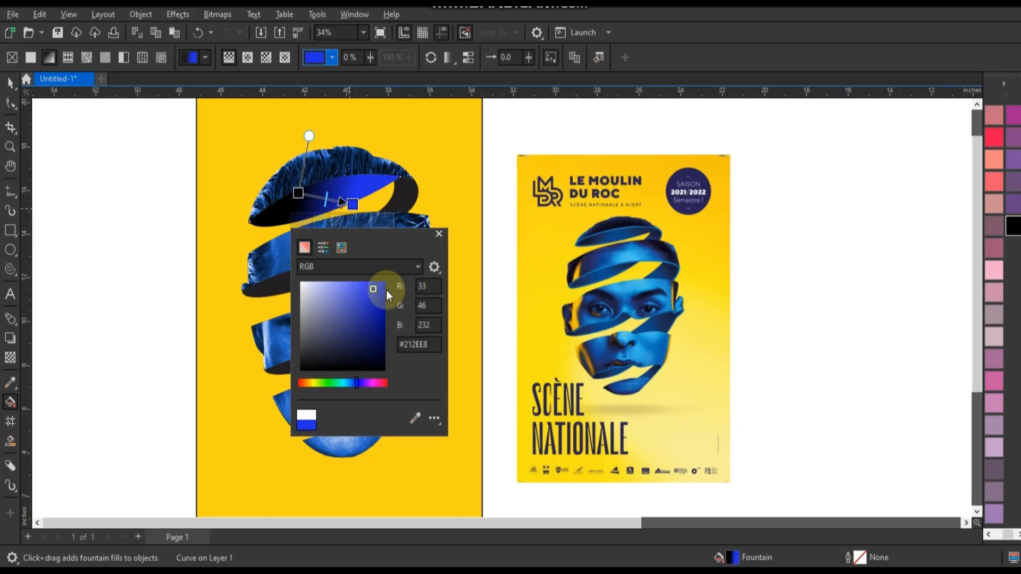
click(434, 203)
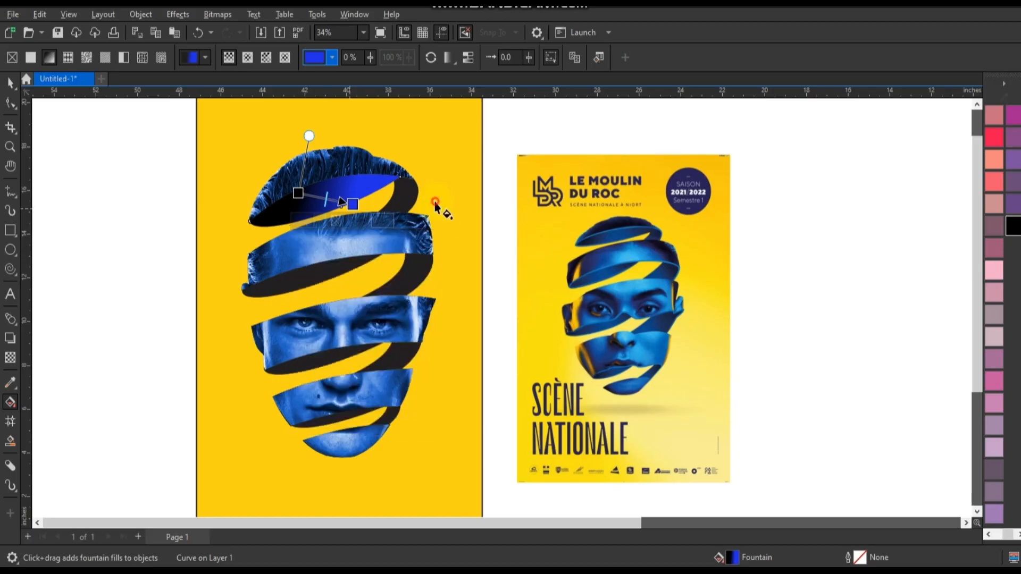
click(248, 57)
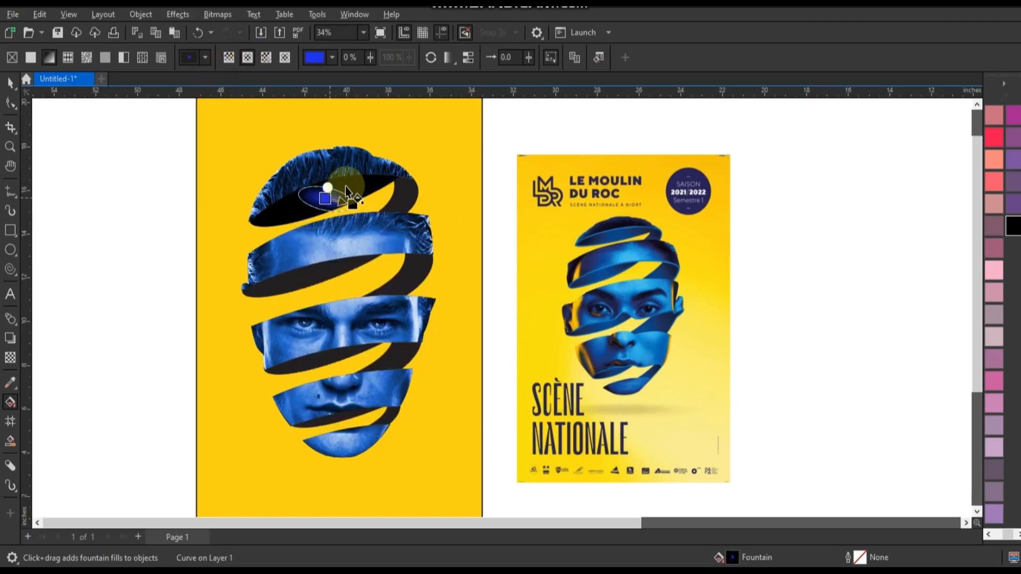
drag(345, 188, 407, 217)
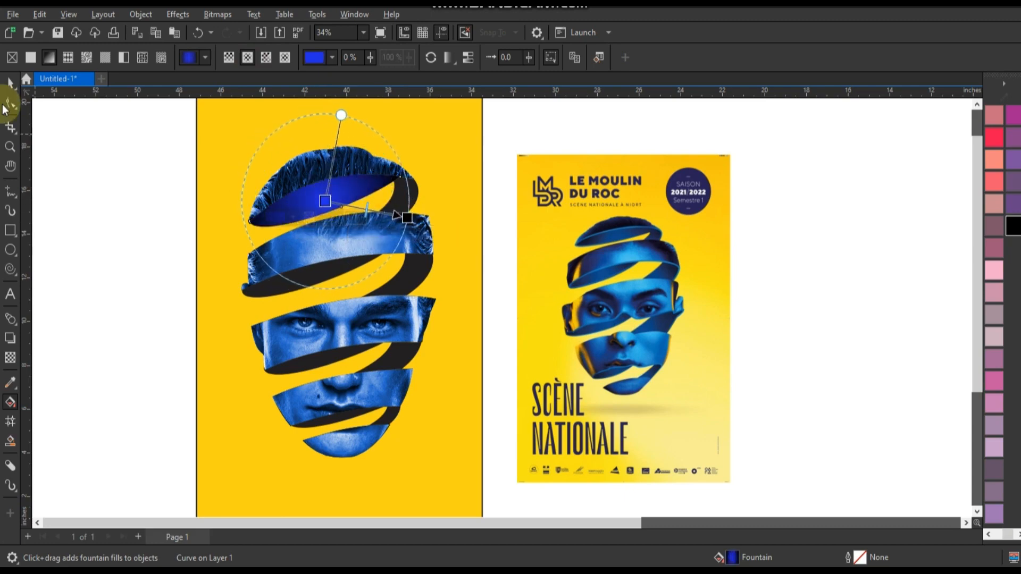
- Copy the fill of the top inner surface onto the three lower inner surfaces
click(11, 83)
click(317, 271)
shift+click(318, 363)
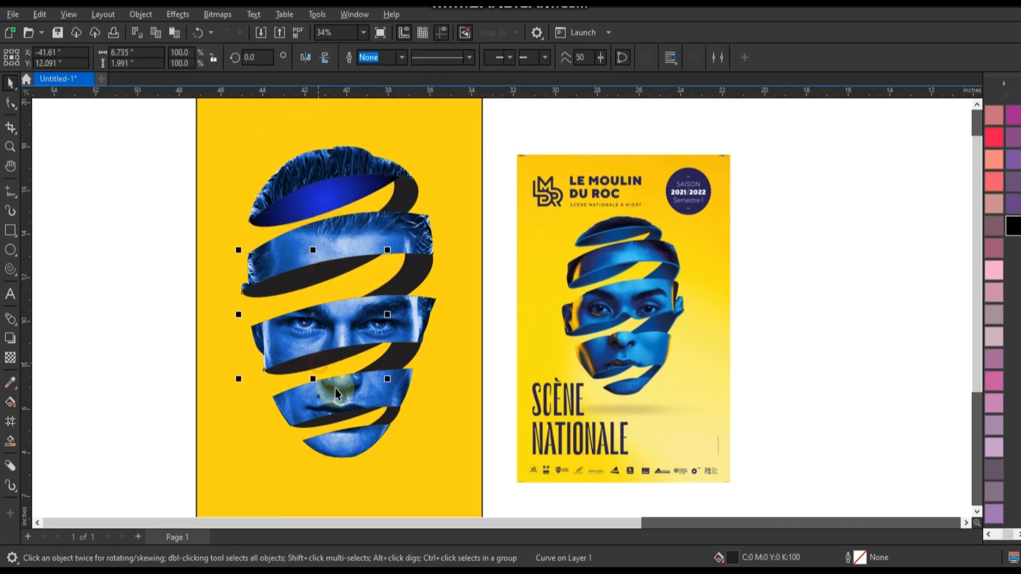
shift+click(338, 418)
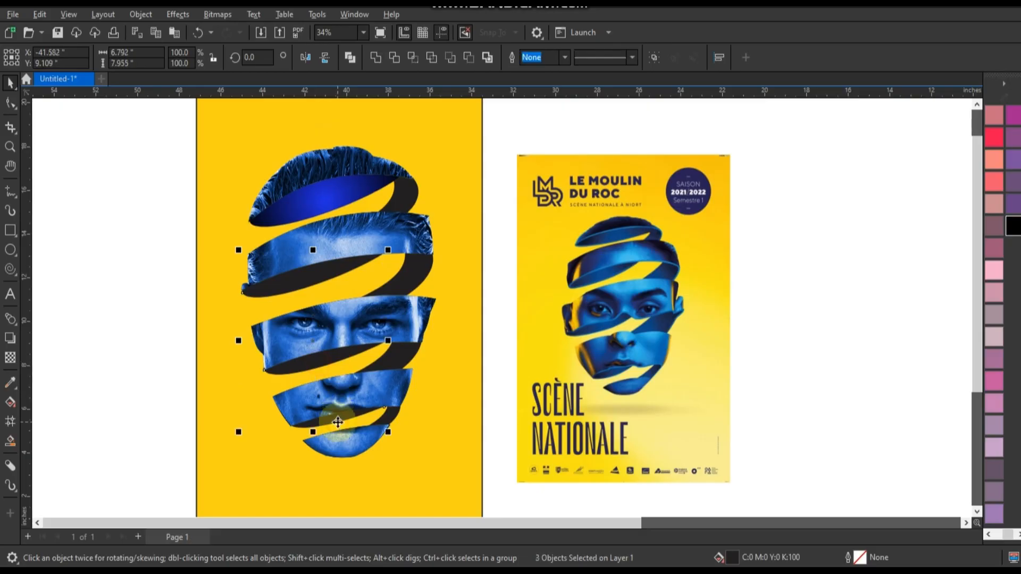
click(41, 14)
click(106, 109)
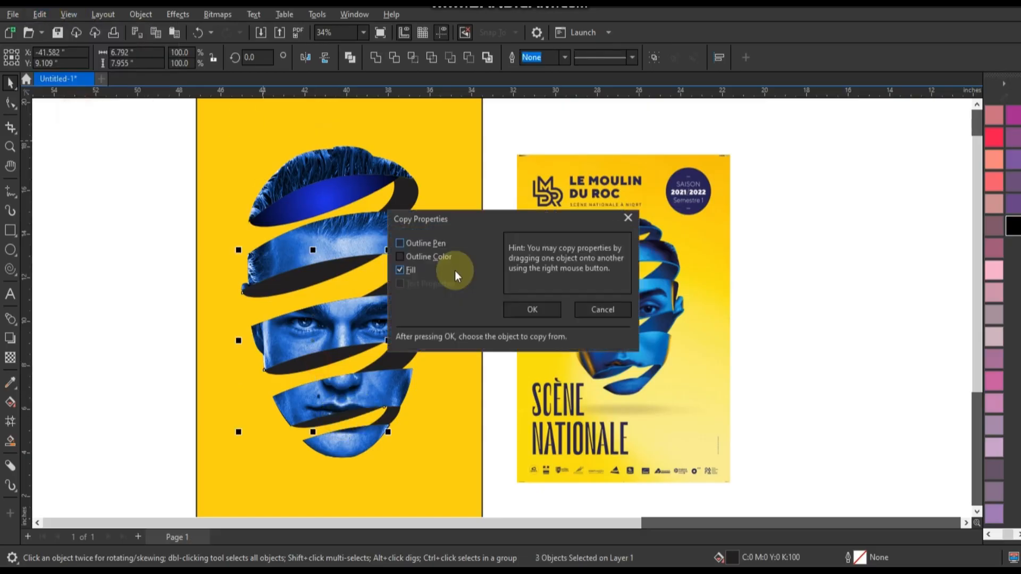
click(532, 310)
click(332, 197)
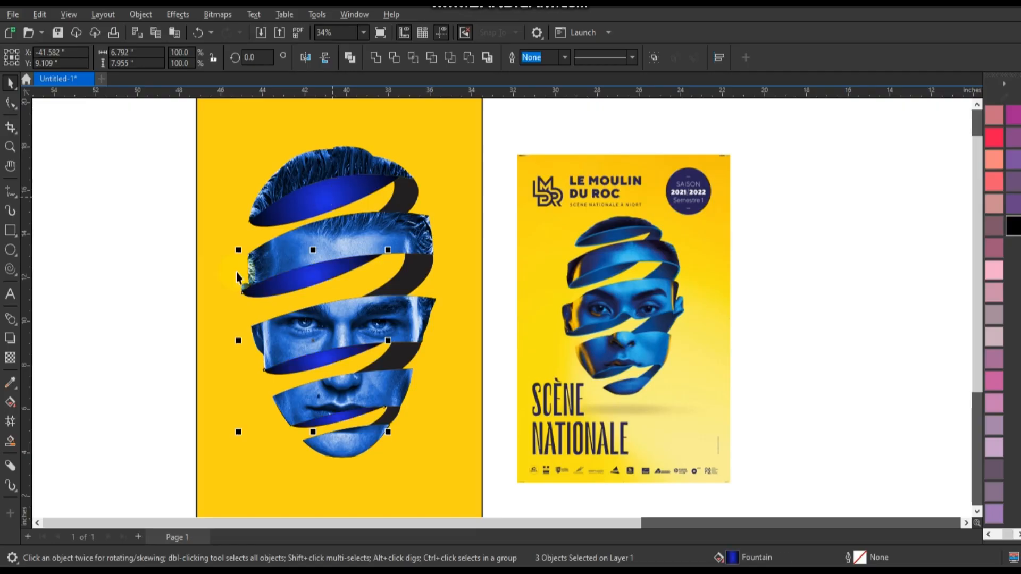
click(147, 327)
- Give all the strips, inner surfaces and ribbon bends of the head a white 8 pt outline
click(413, 281)
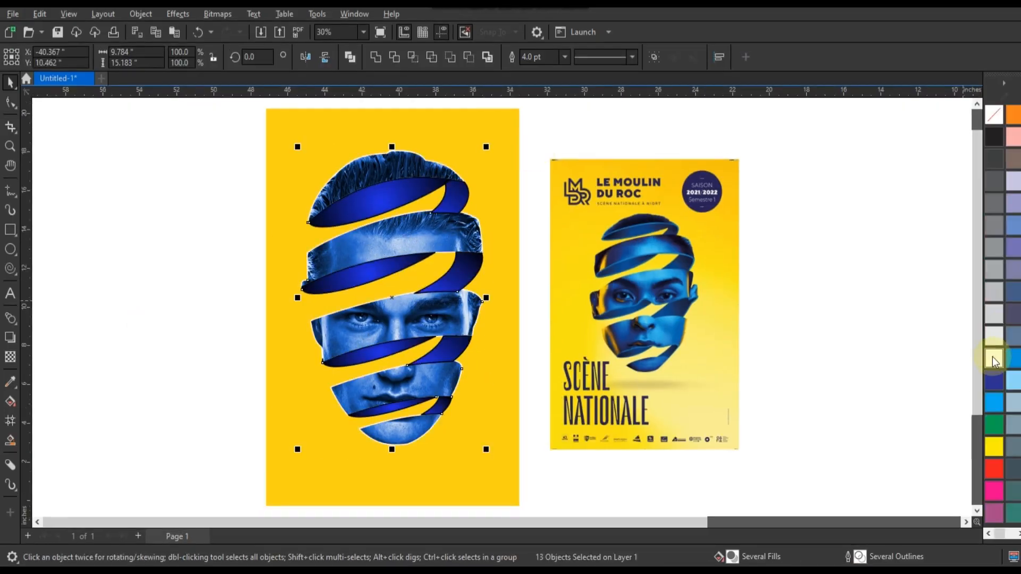
right_click(994, 359)
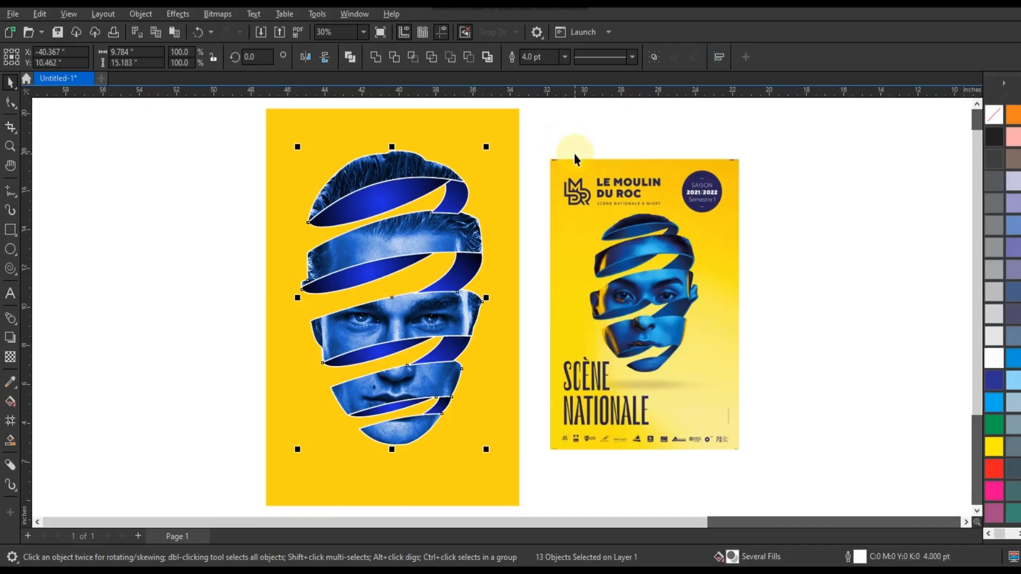
click(564, 58)
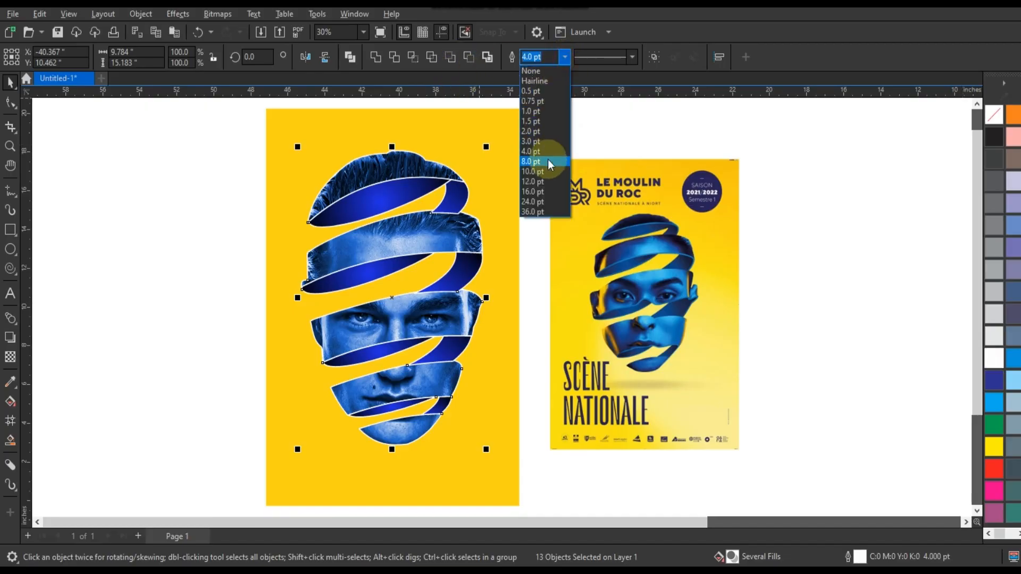
click(548, 160)
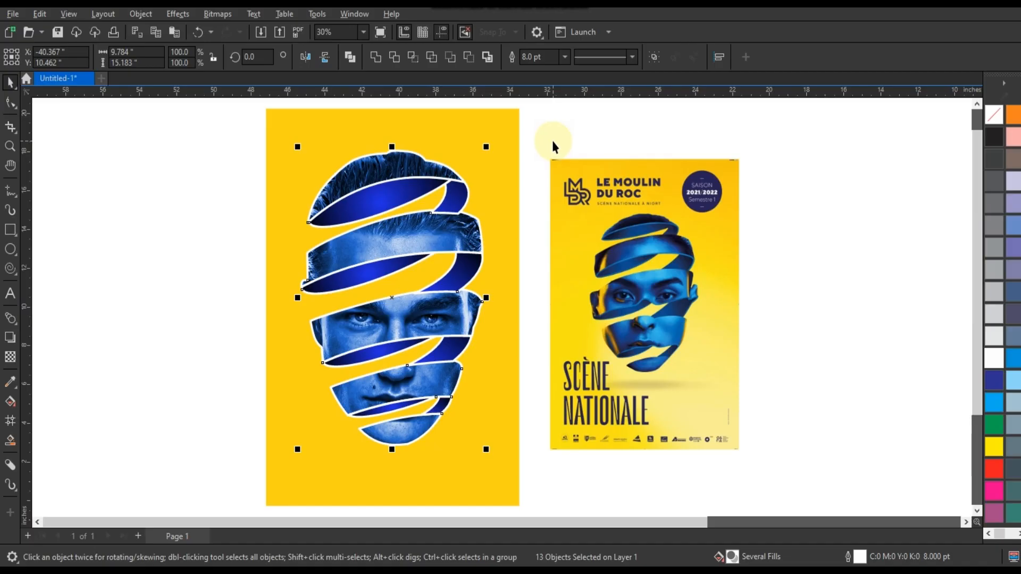
click(246, 209)
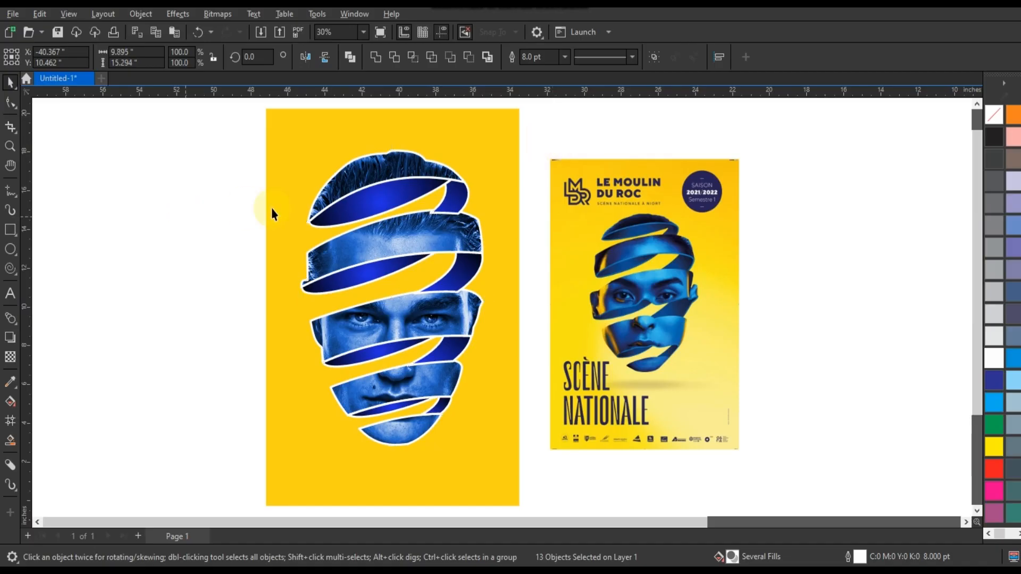
- Inspect the white outlines around the hair strip, its inner surface and the ribbon bend up close
click(443, 178)
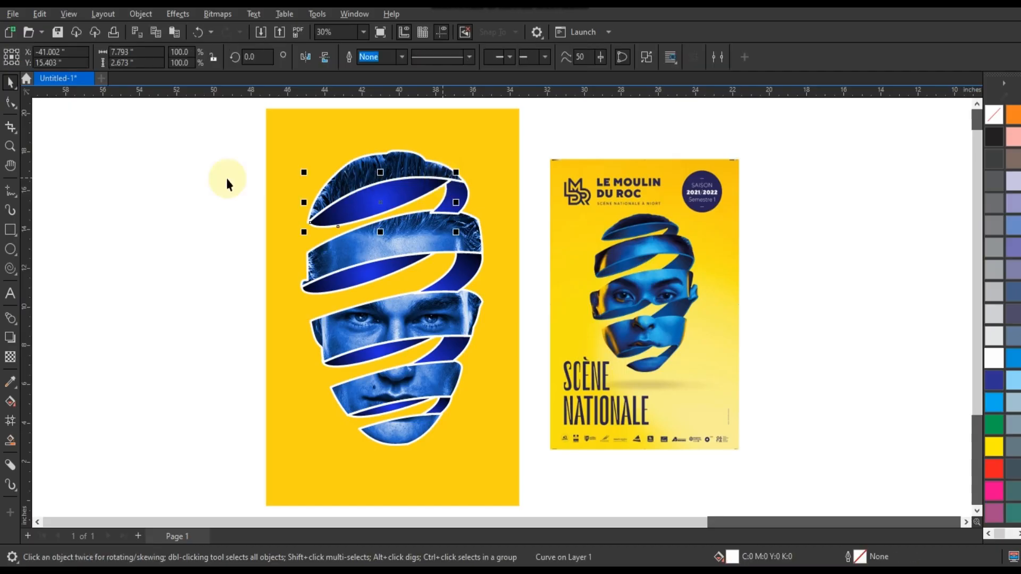
click(178, 170)
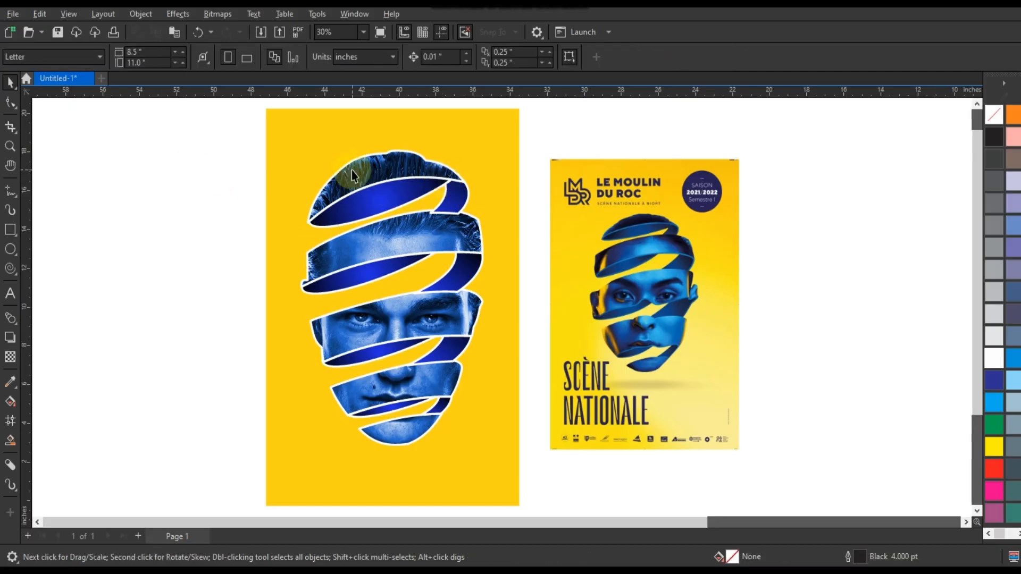
click(10, 146)
drag(305, 150, 524, 257)
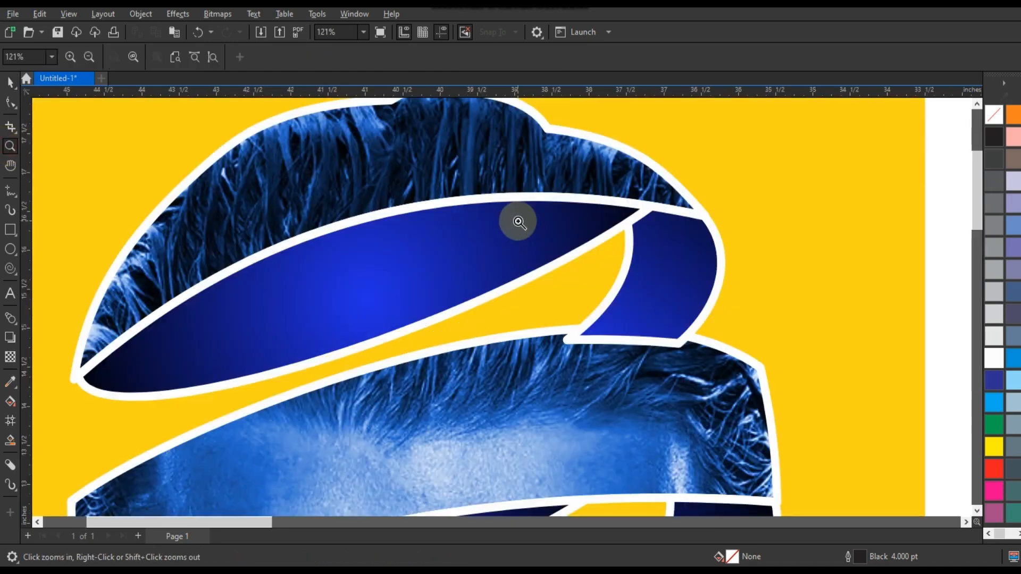
scroll(527, 220, down, 3)
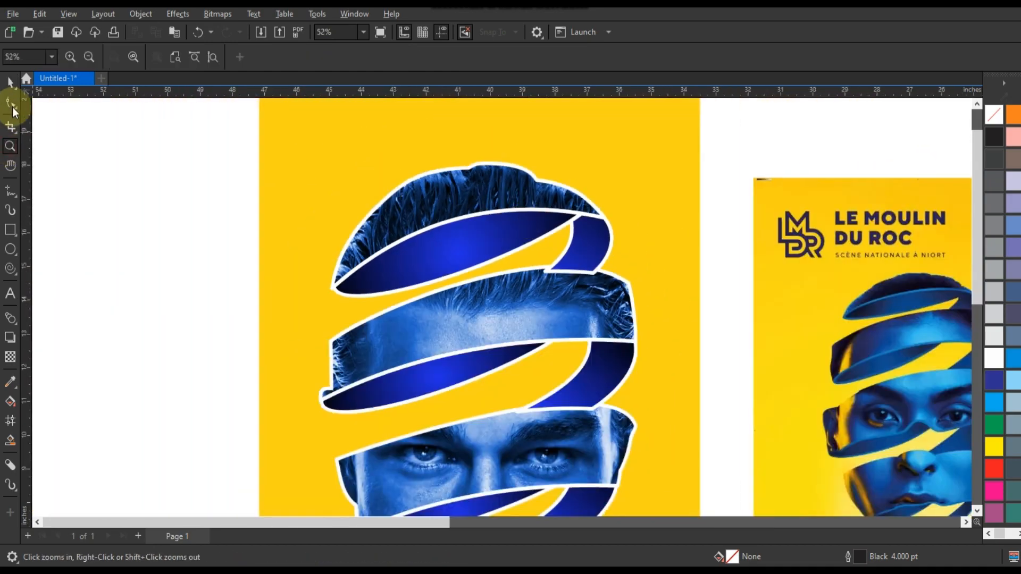
- Try to combine the white outline curves of the top inner surface and its ribbon bend into one curve
click(10, 82)
click(569, 216)
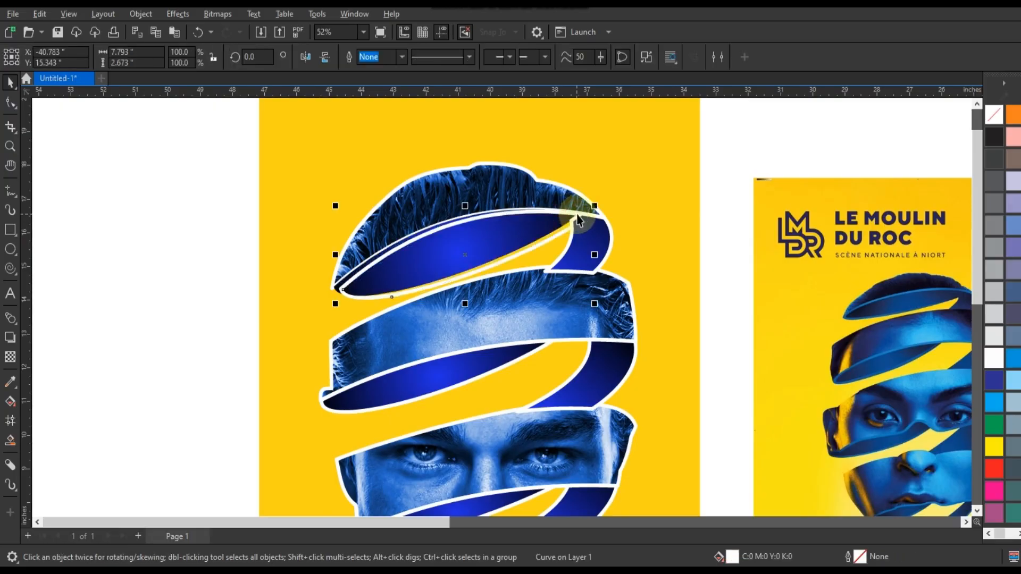
key(ctrl+z)
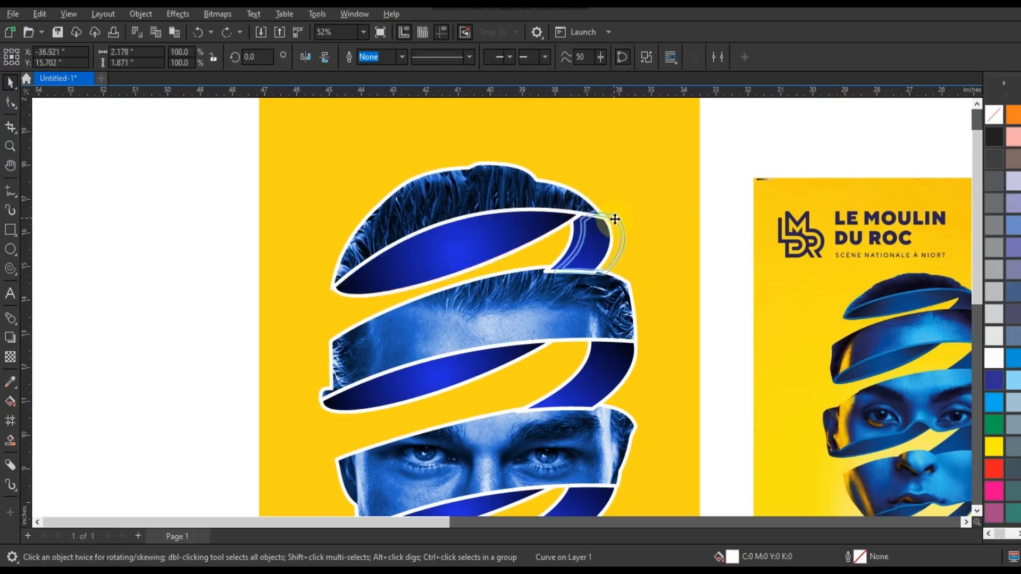
click(611, 221)
shift+click(568, 228)
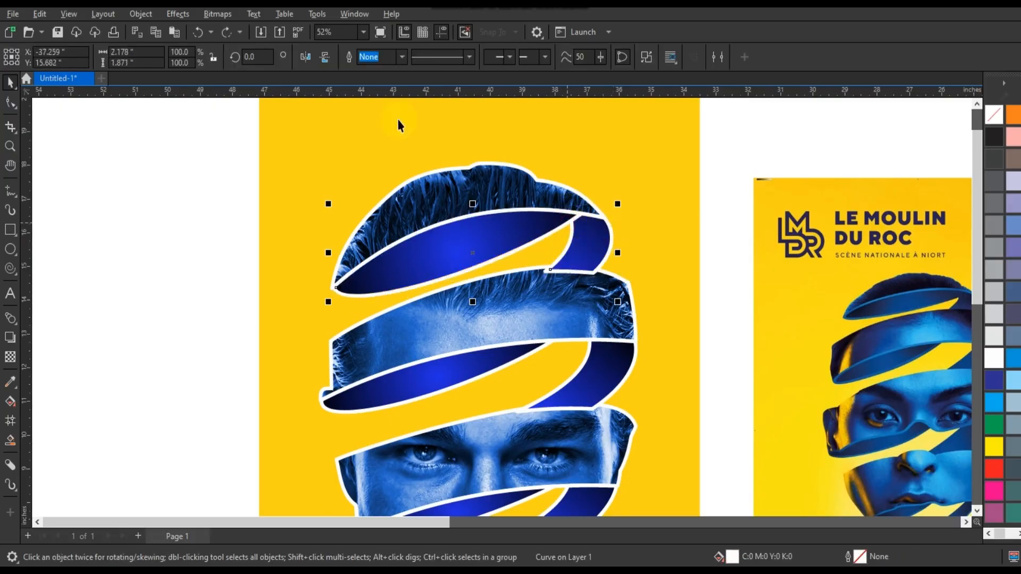
key(ctrl+l)
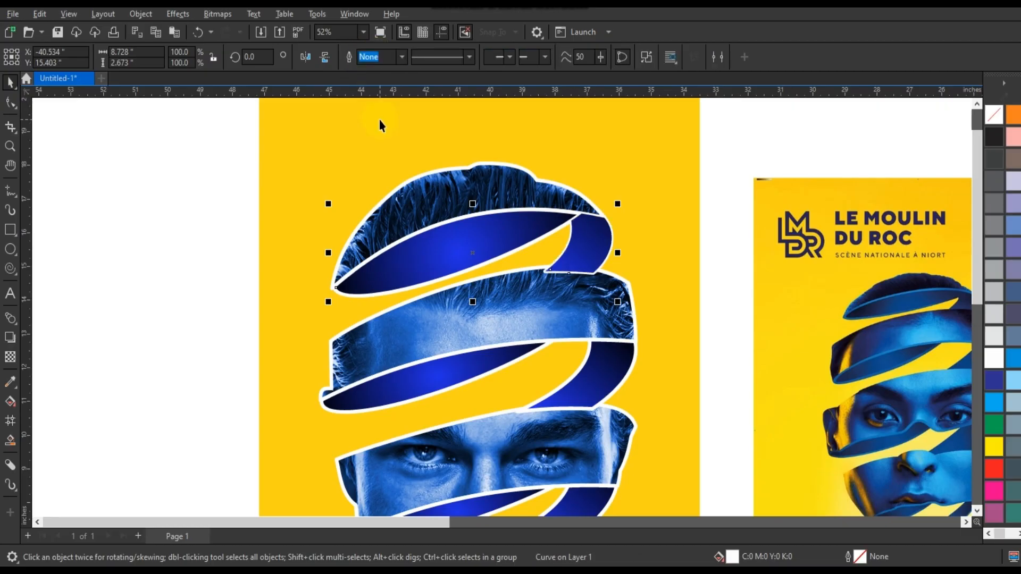
- Undo the combining and the white outlines on all the strips, inner surfaces and ribbon bends of the head
key(ctrl+z)
key(ctrl+z)
key(ctrl+z)
key(ctrl+z)
key(ctrl+z)
scroll(345, 179, down, 1)
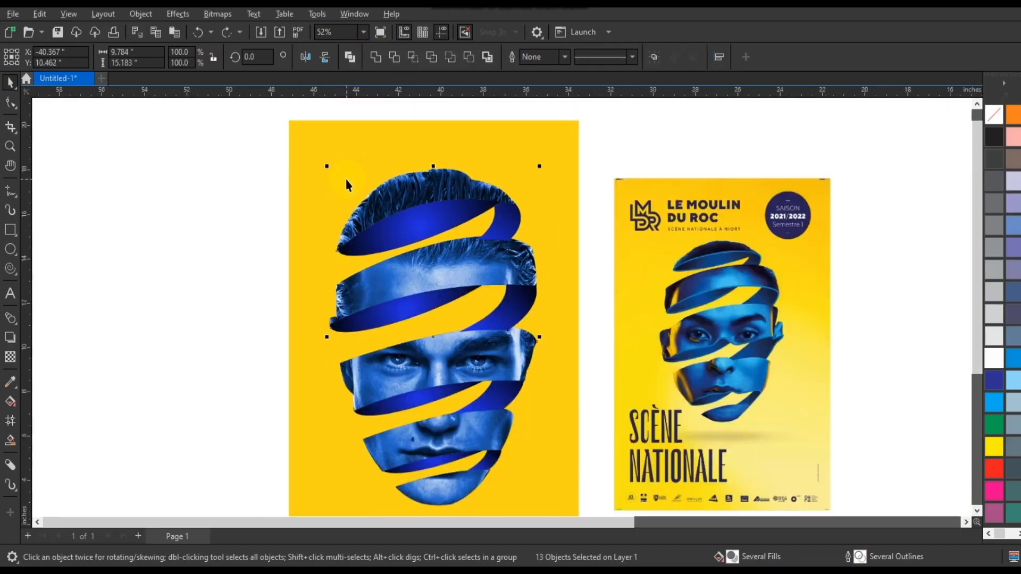
- Shift the hue of the centre colour in the top inner surface's elliptical fountain fill to a lighter, more cyan blue
click(228, 235)
click(406, 230)
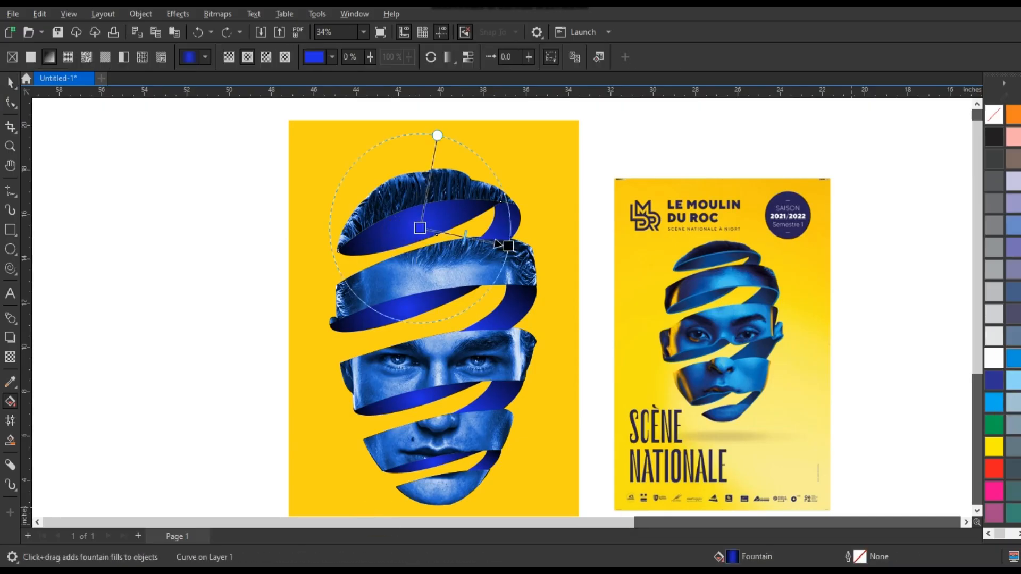
drag(995, 403, 420, 228)
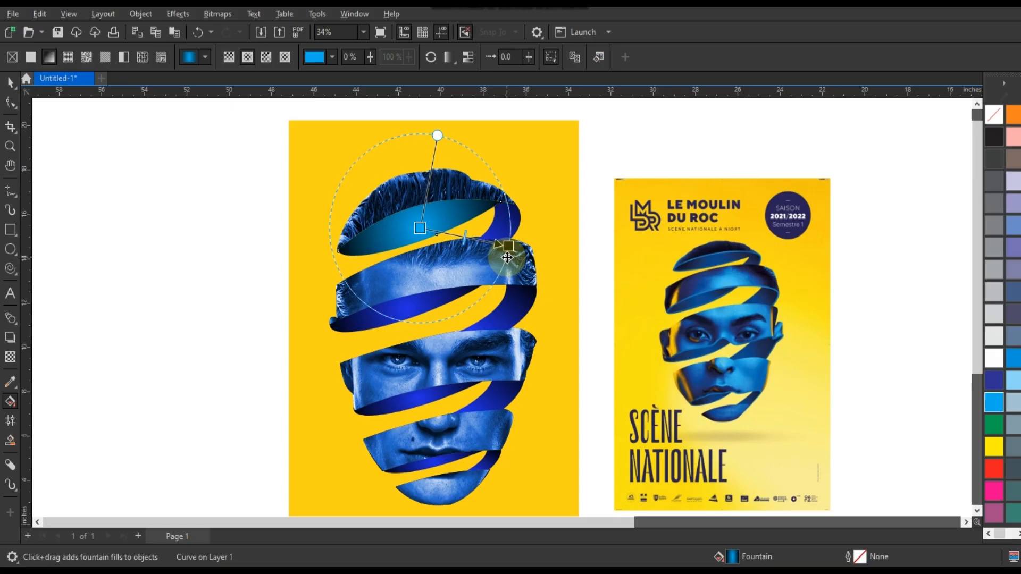
key(ctrl+z)
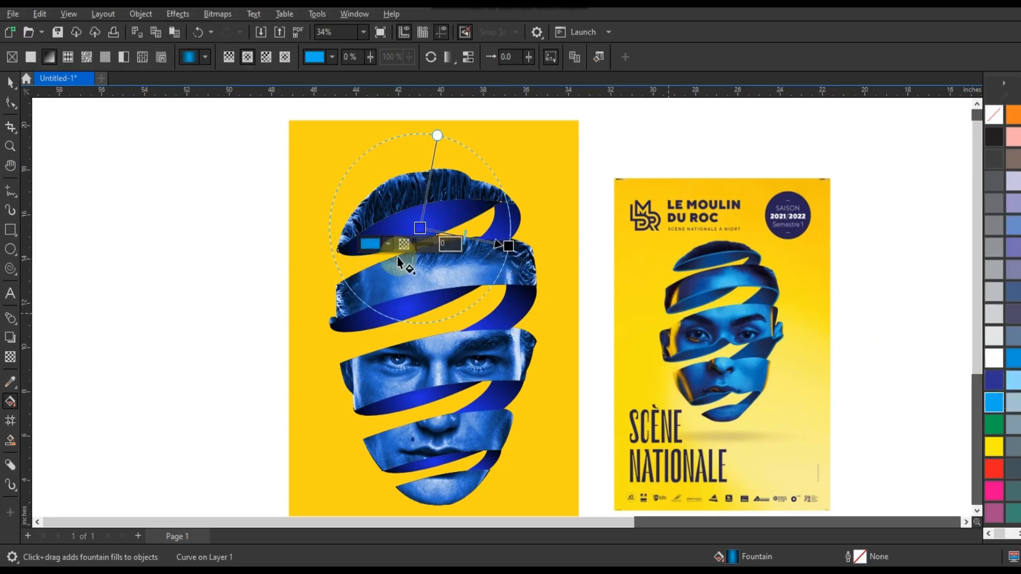
click(378, 244)
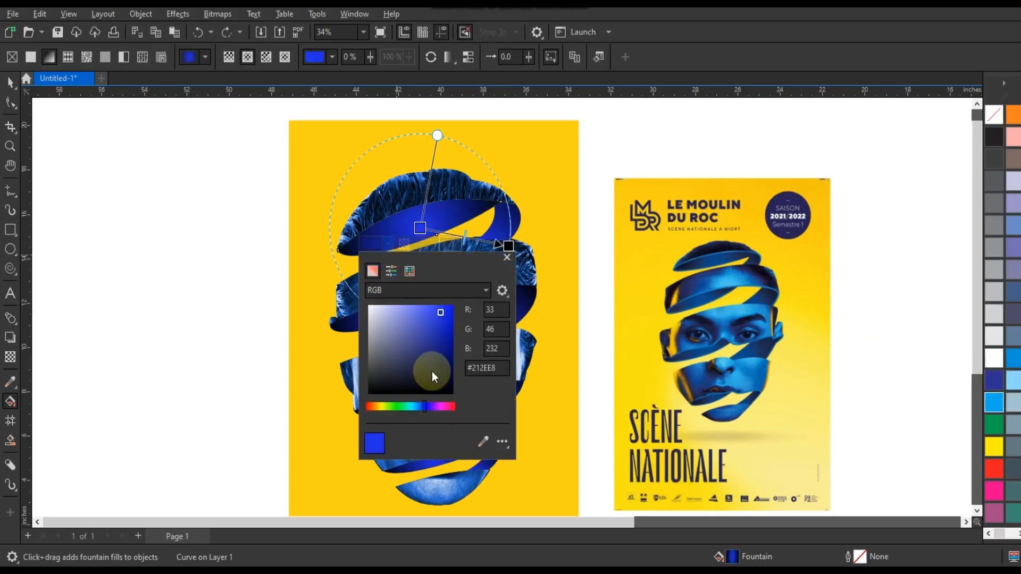
drag(420, 407, 420, 407)
click(10, 83)
click(120, 197)
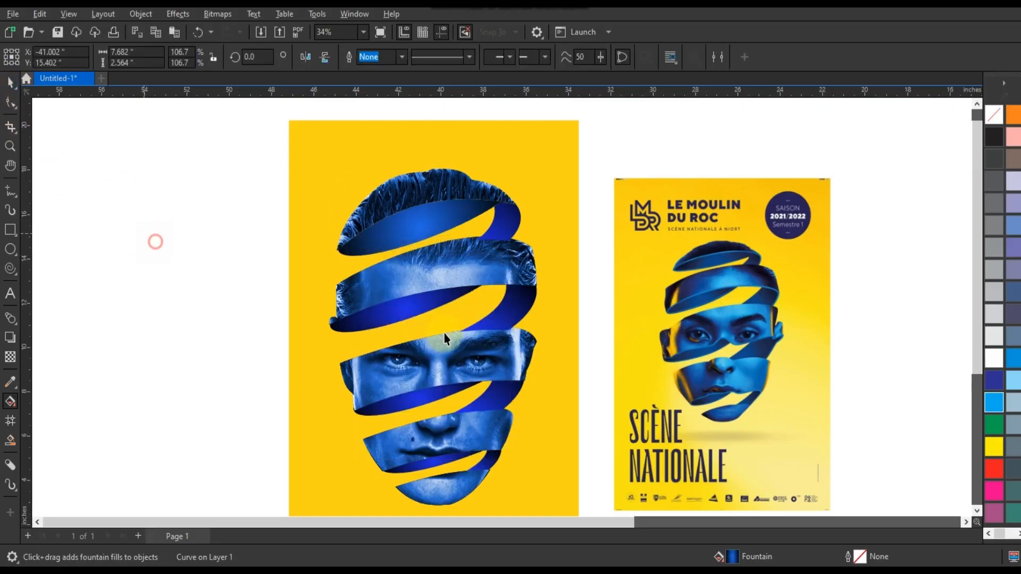
- Copy the recoloured fill of the top inner surface onto the three lower inner surfaces
click(432, 308)
shift+click(435, 464)
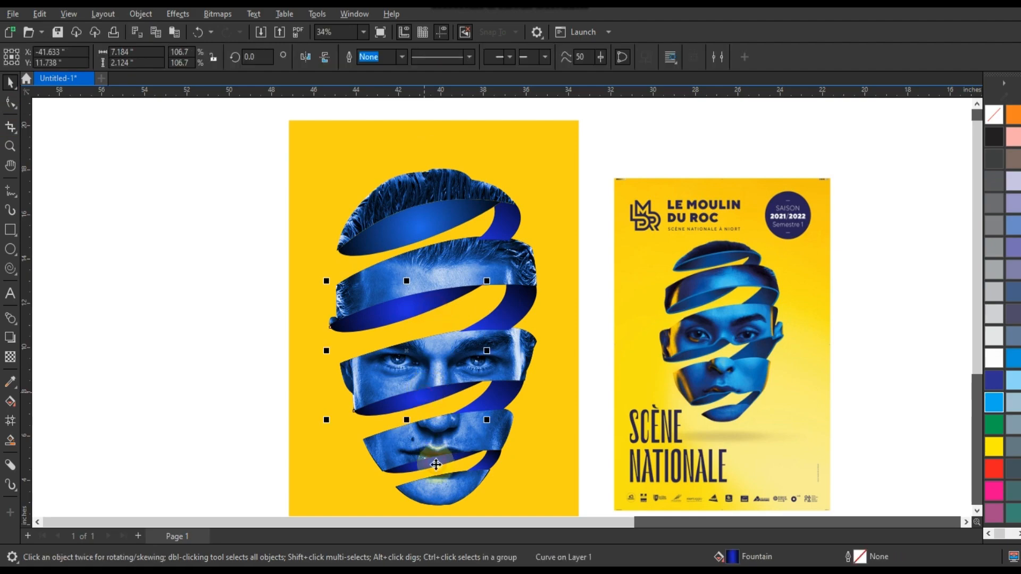
click(40, 13)
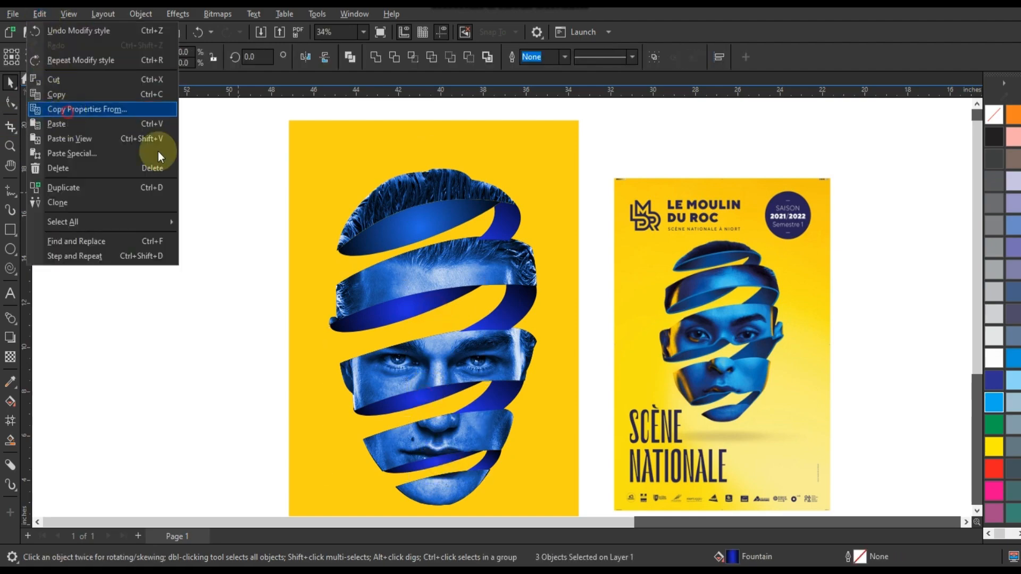
click(106, 109)
key(Return)
click(445, 223)
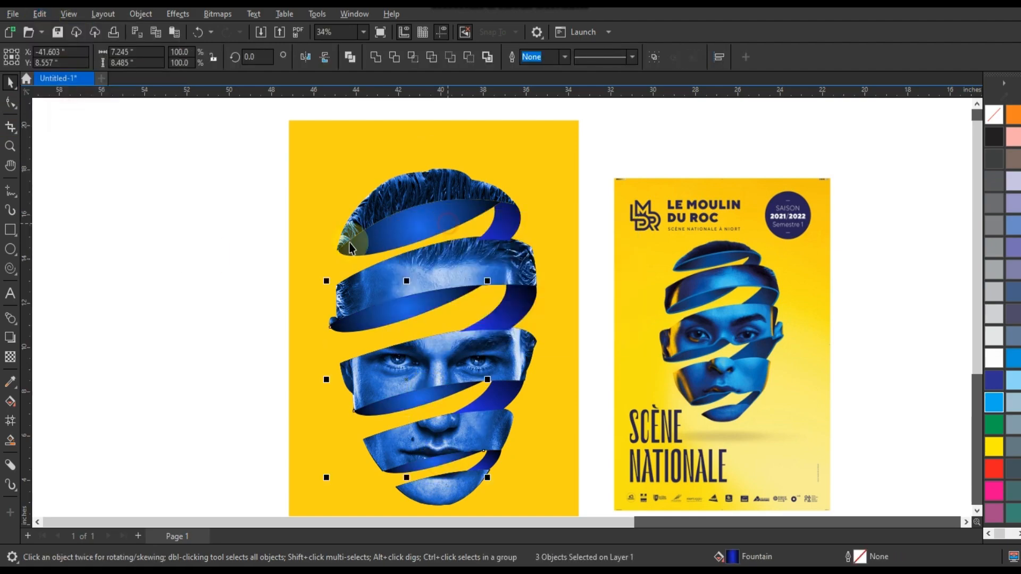
click(212, 258)
- Select the poster artwork together with the reference poster and view them side by side
scroll(625, 183, down, 2)
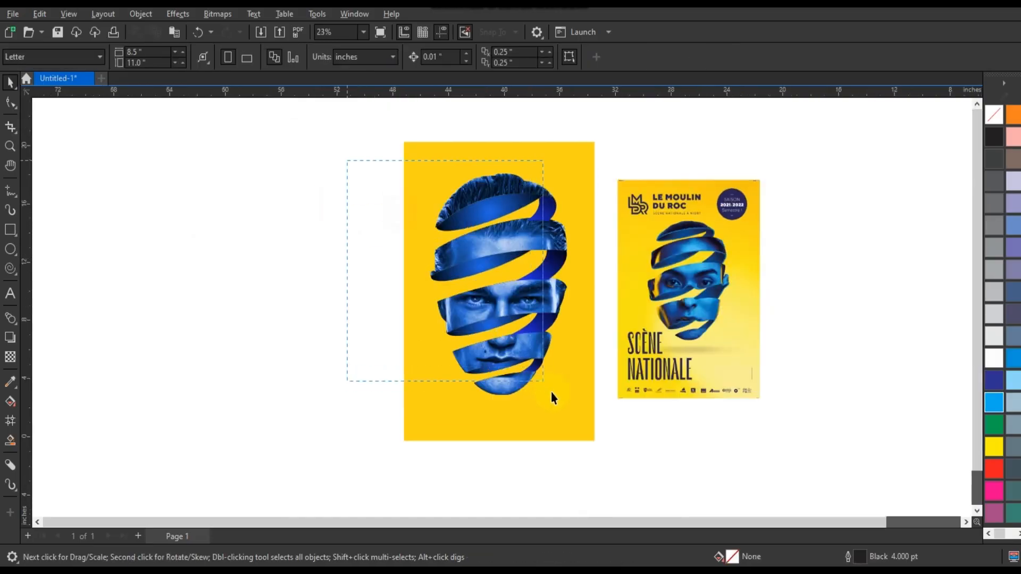
drag(582, 408, 583, 409)
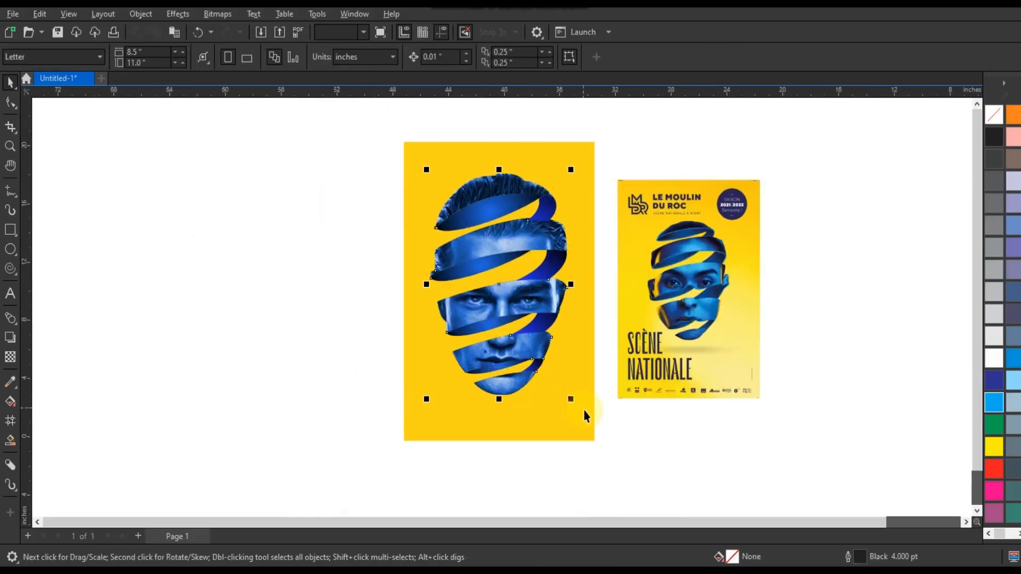
click(634, 424)
drag(800, 462, 360, 116)
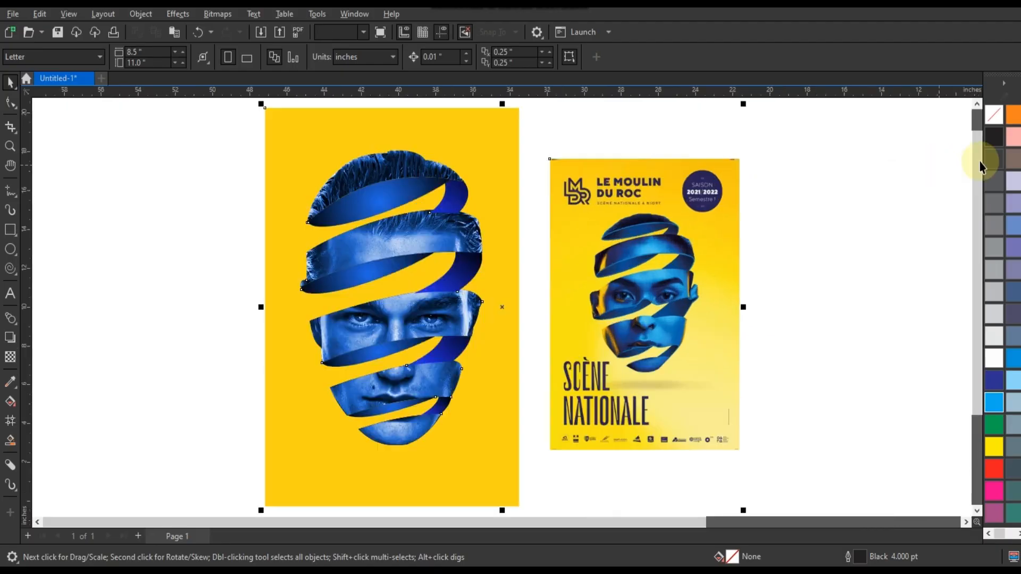